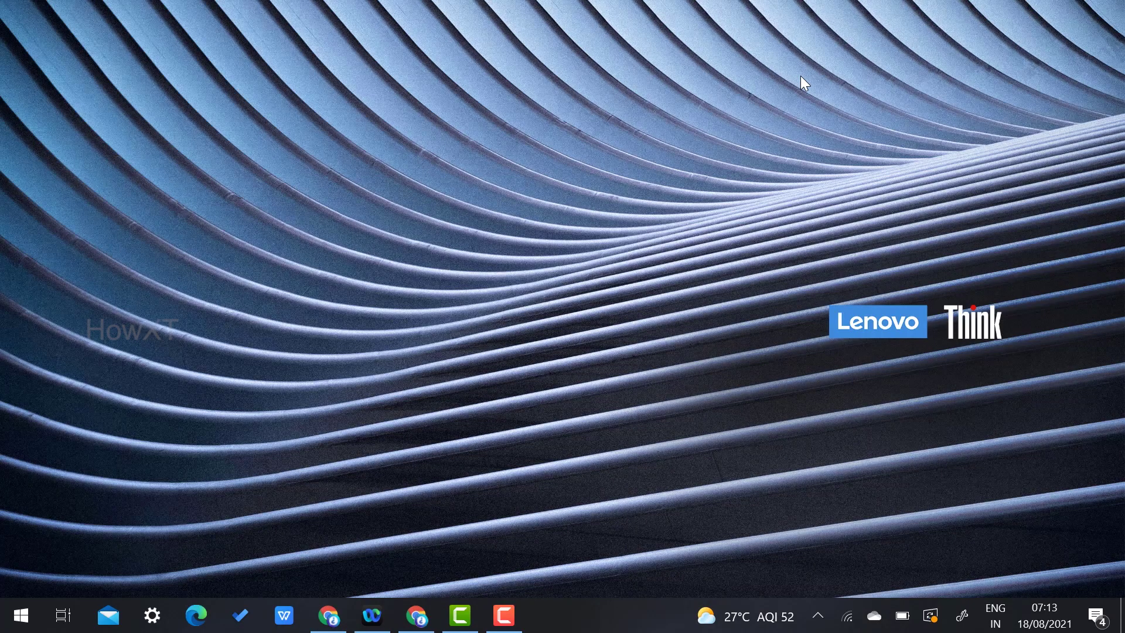
# From the Gmail inbox, open Google Drive through the Google apps launcher
pyautogui.click(416, 615)
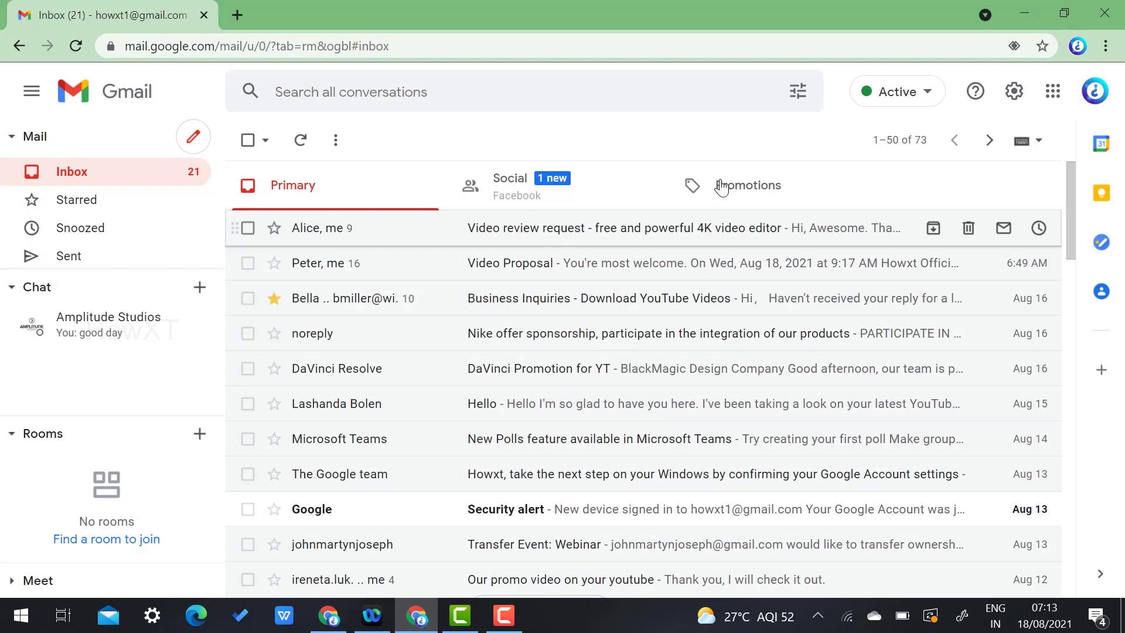
pyautogui.click(1054, 93)
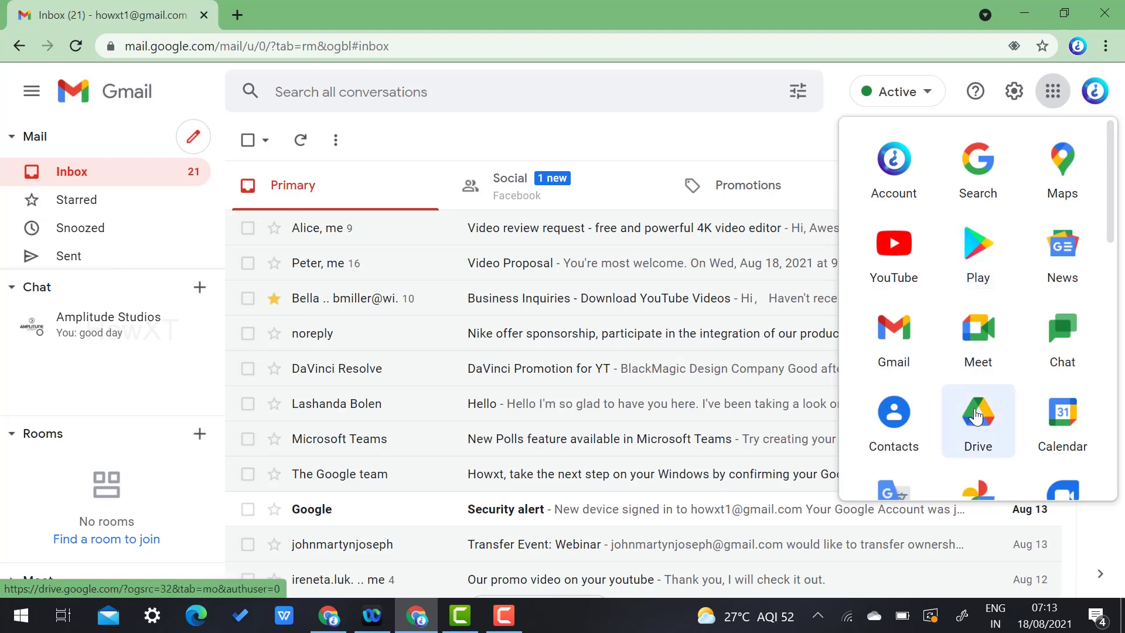
pyautogui.click(975, 416)
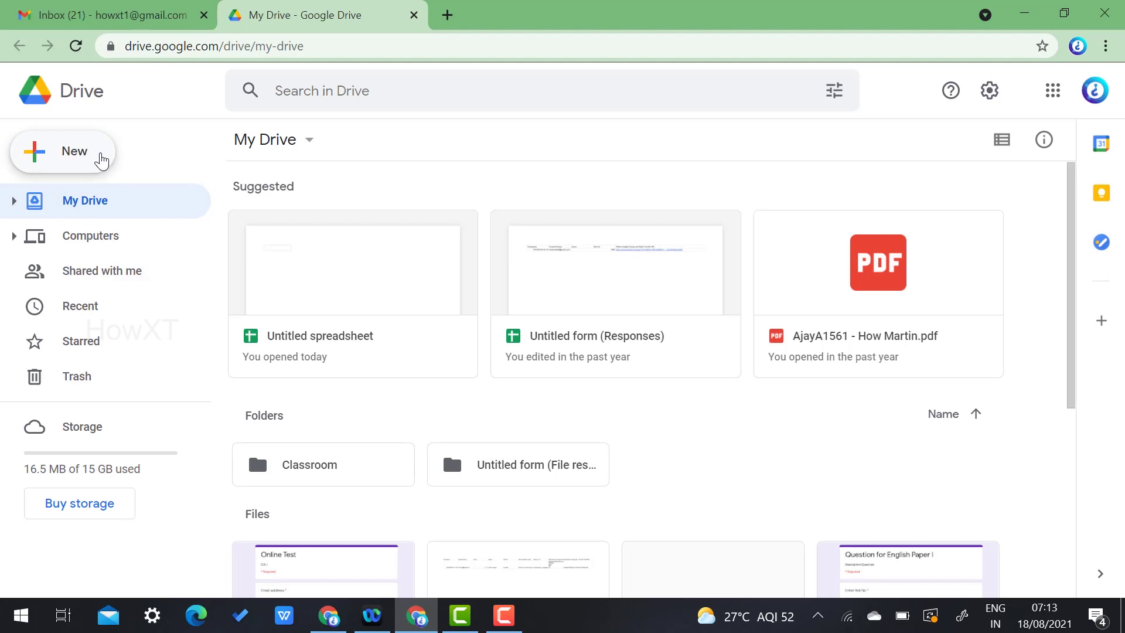
# Create a new folder named 'webinar' in My Drive
pyautogui.click(102, 161)
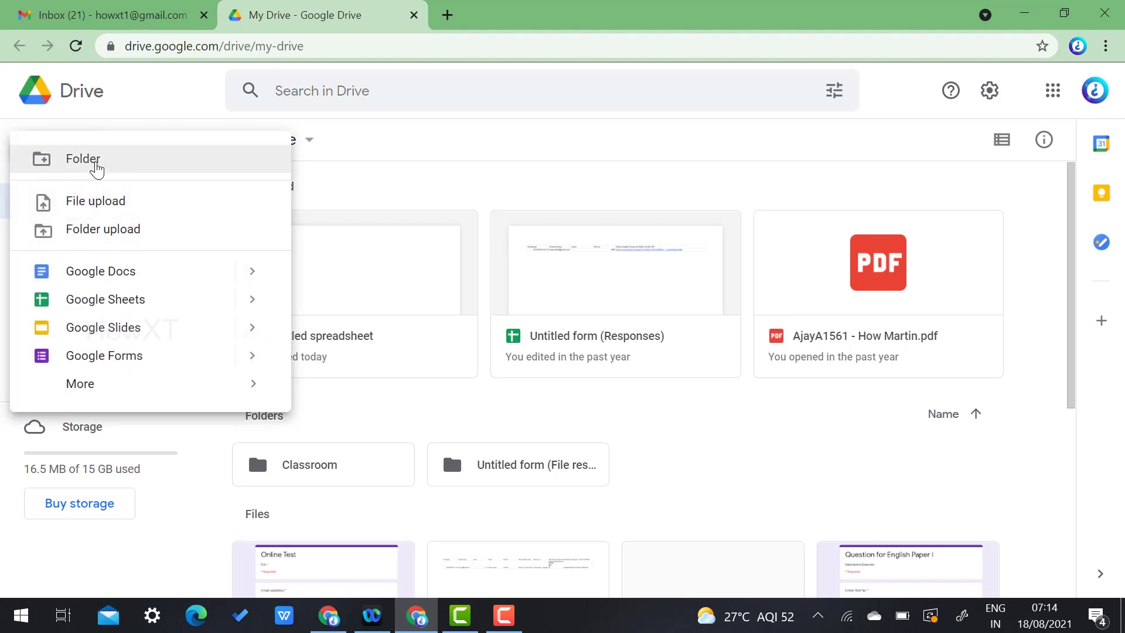
pyautogui.click(97, 170)
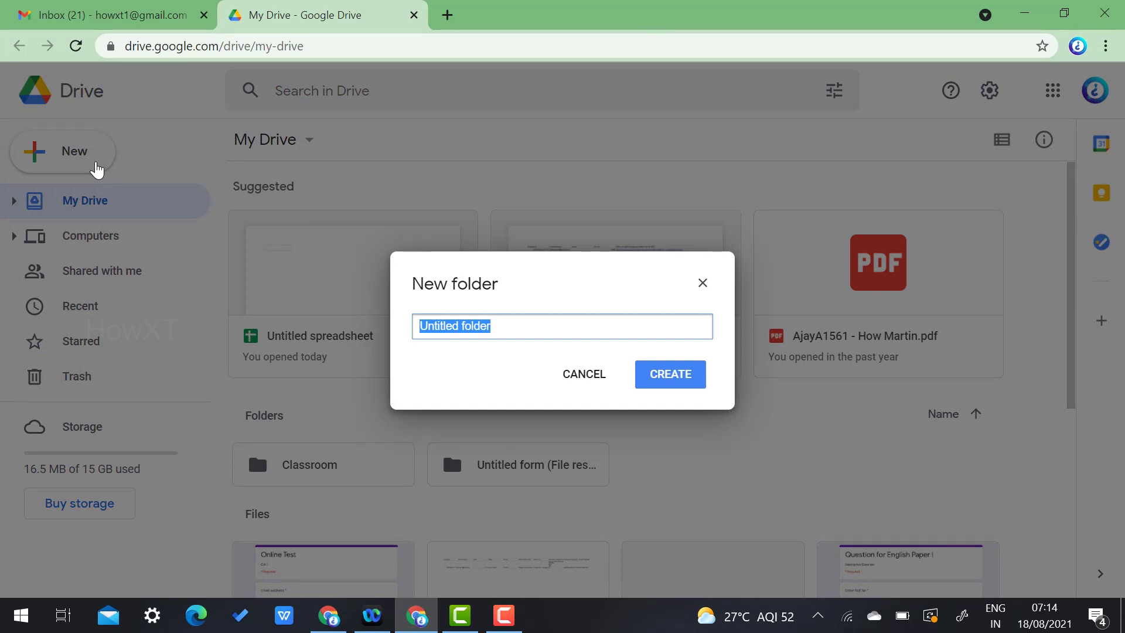
pyautogui.write('webinar')
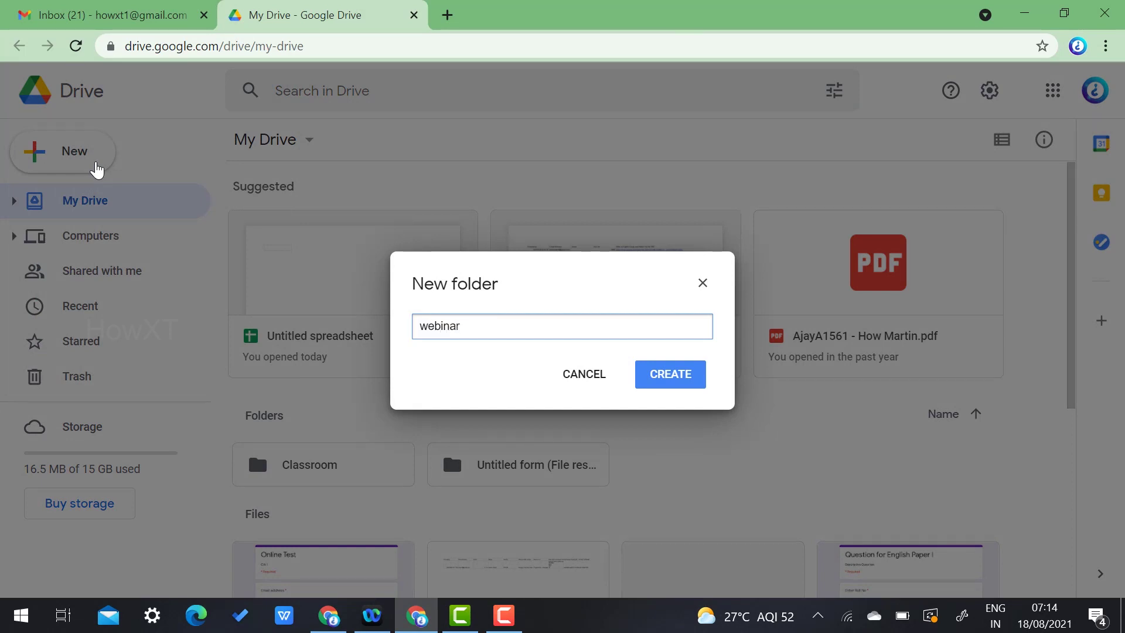
pyautogui.click(664, 386)
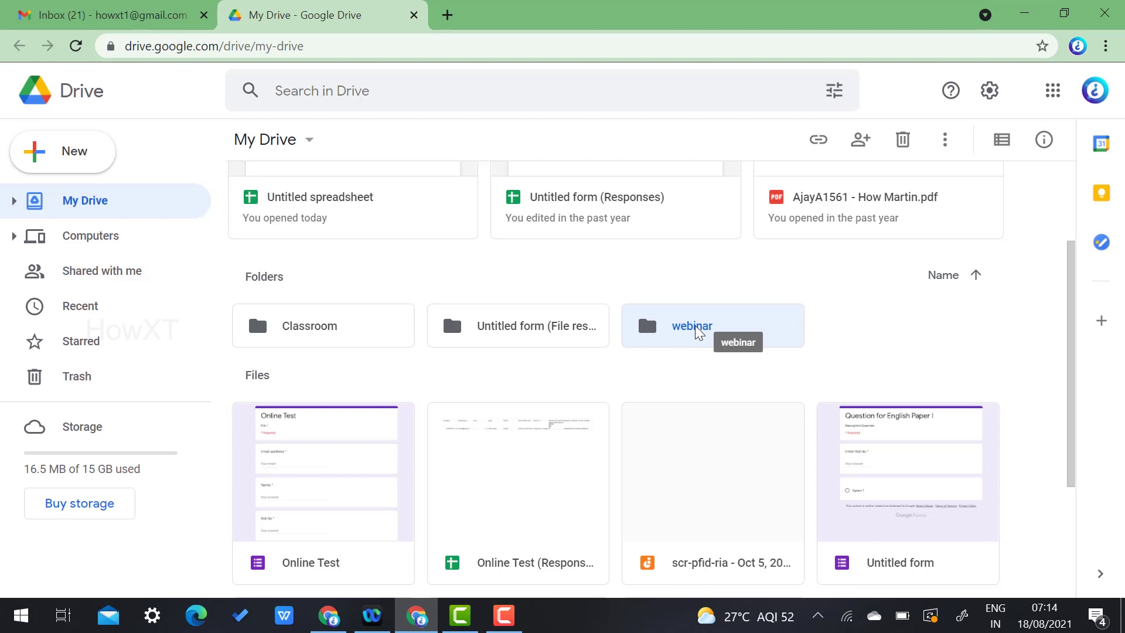
# Create a new blank Google Slides presentation
pyautogui.click(69, 159)
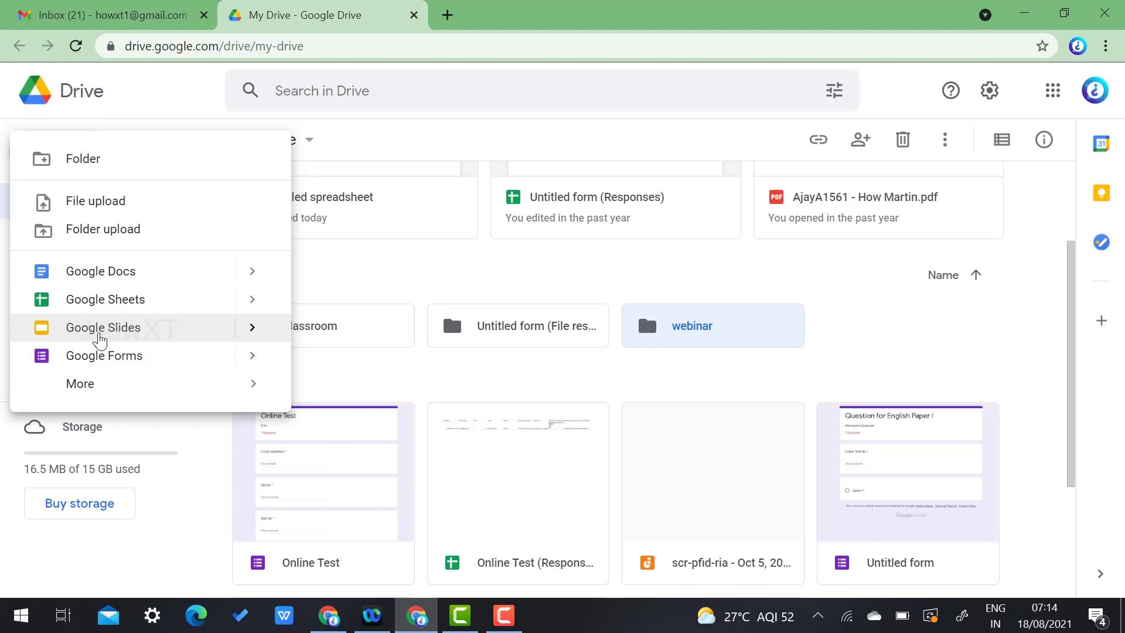
pyautogui.click(250, 329)
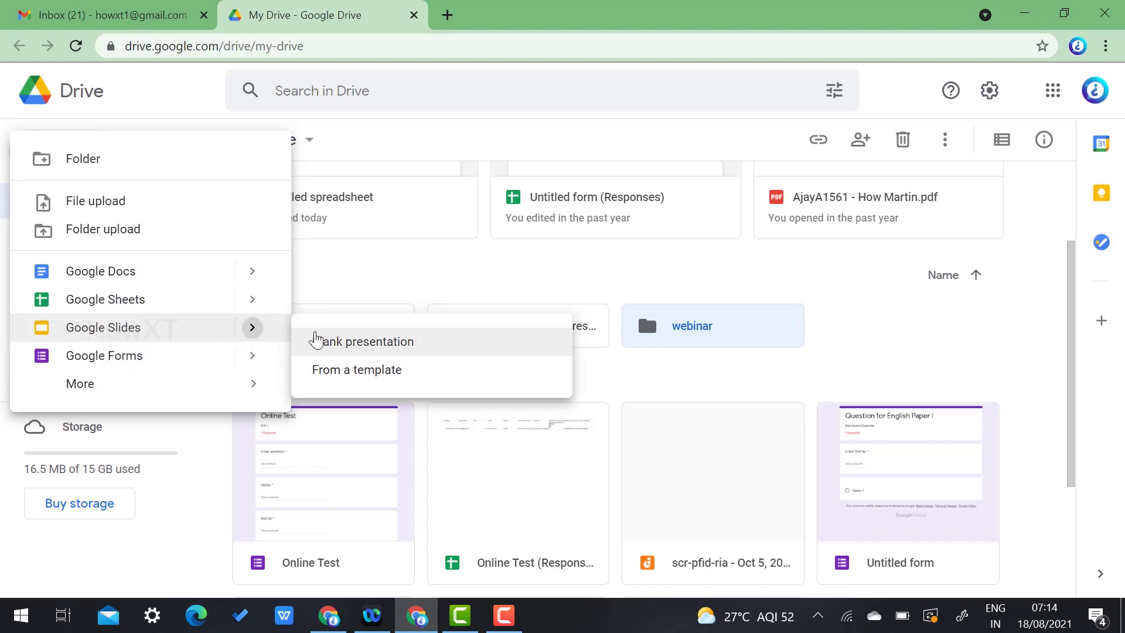
pyautogui.click(363, 342)
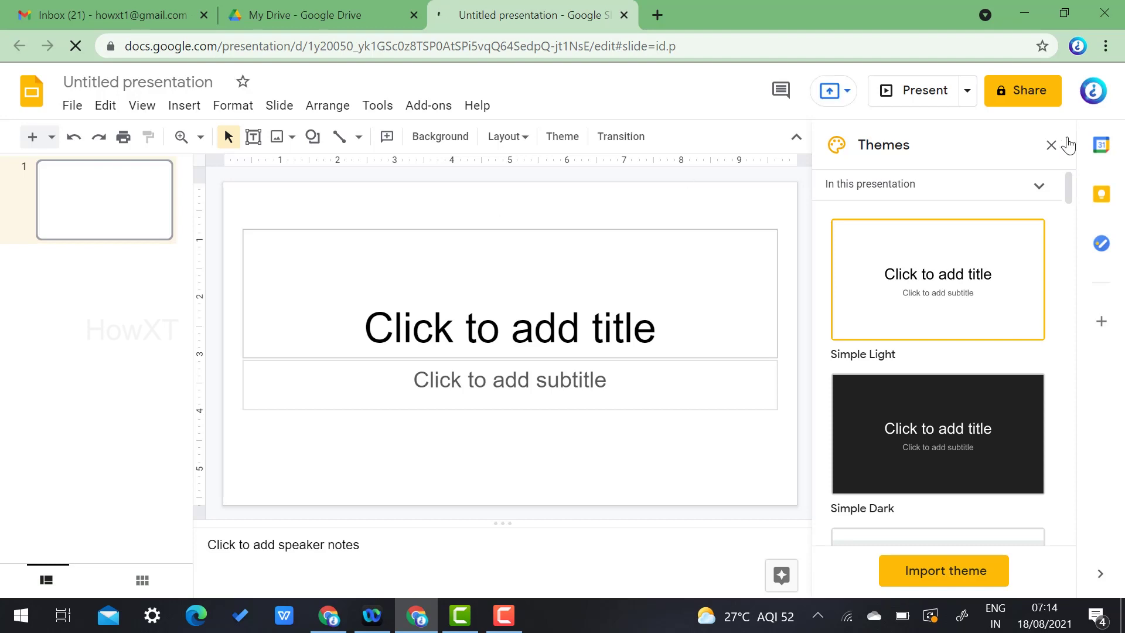
# Close the Themes panel and delete the slide's title and subtitle placeholders
pyautogui.scroll(-10, 953, 311)
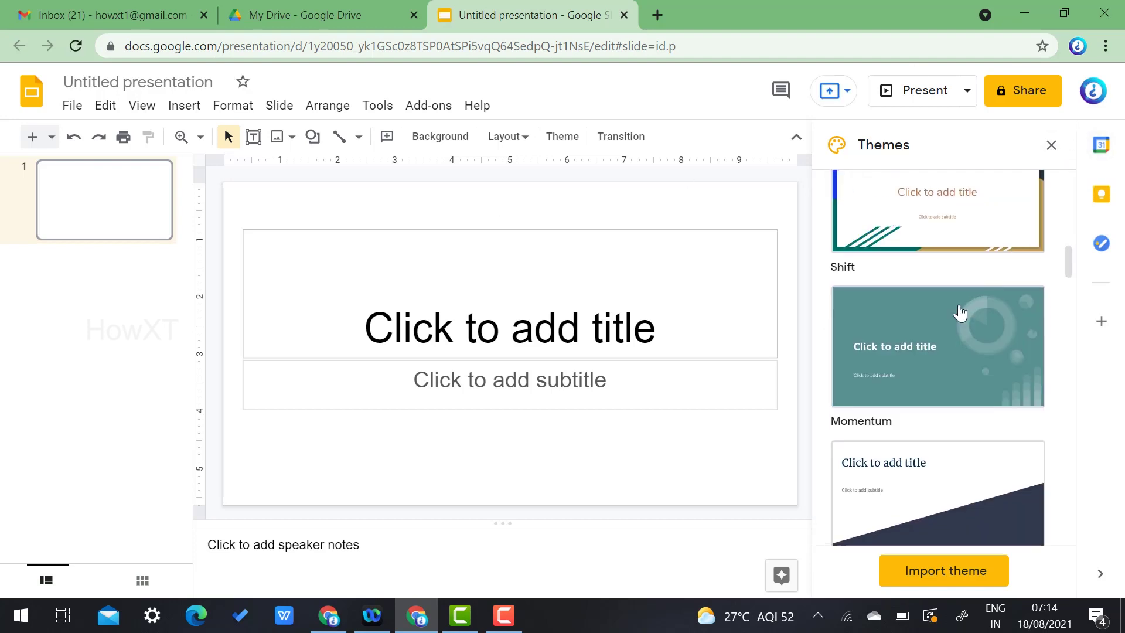
pyautogui.scroll(3, 959, 313)
pyautogui.scroll(-12, 959, 312)
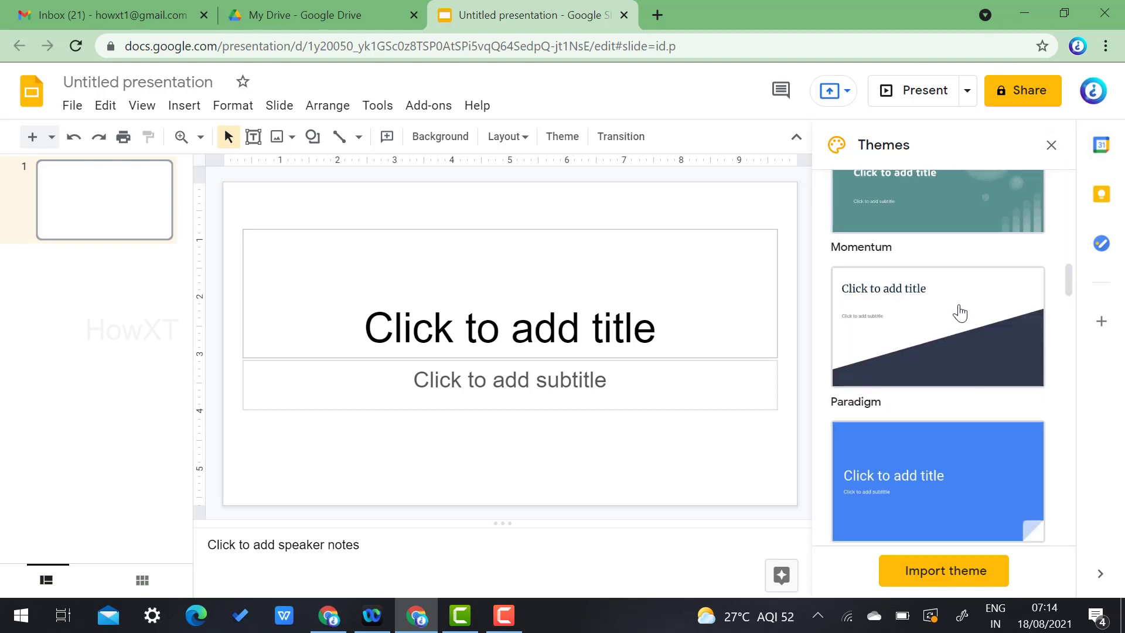
pyautogui.click(1051, 145)
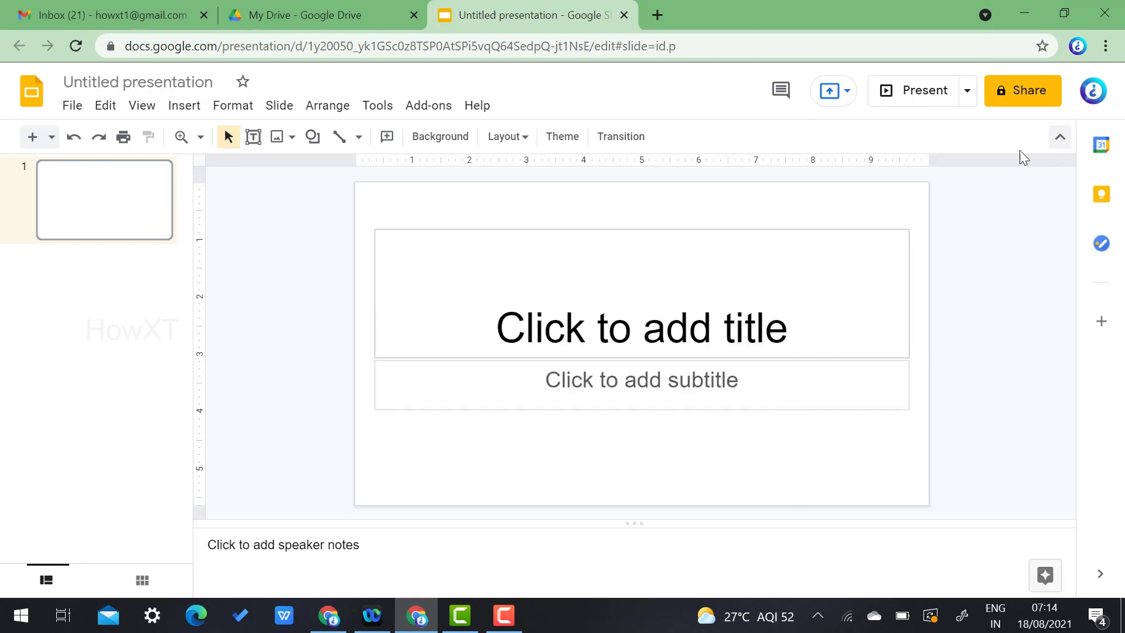
pyautogui.moveTo(267, 205); pyautogui.dragTo(1011, 484)
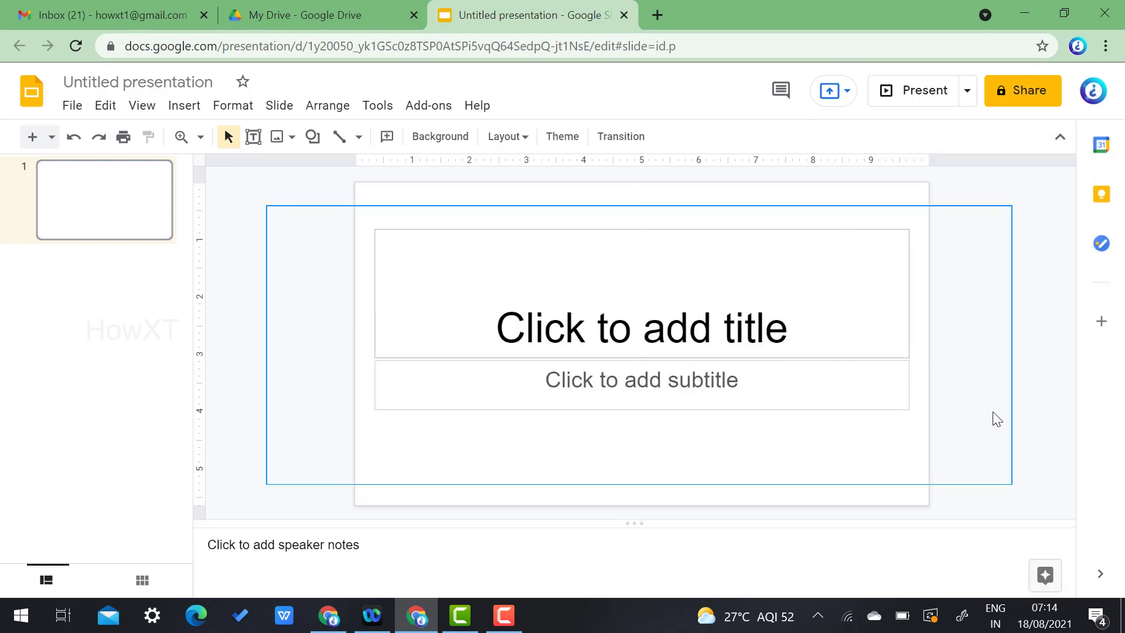
pyautogui.moveTo(996, 419); pyautogui.dragTo(992, 349)
pyautogui.press('Delete')
# In a new tab, search Google for 'certificate background'
pyautogui.click(656, 15)
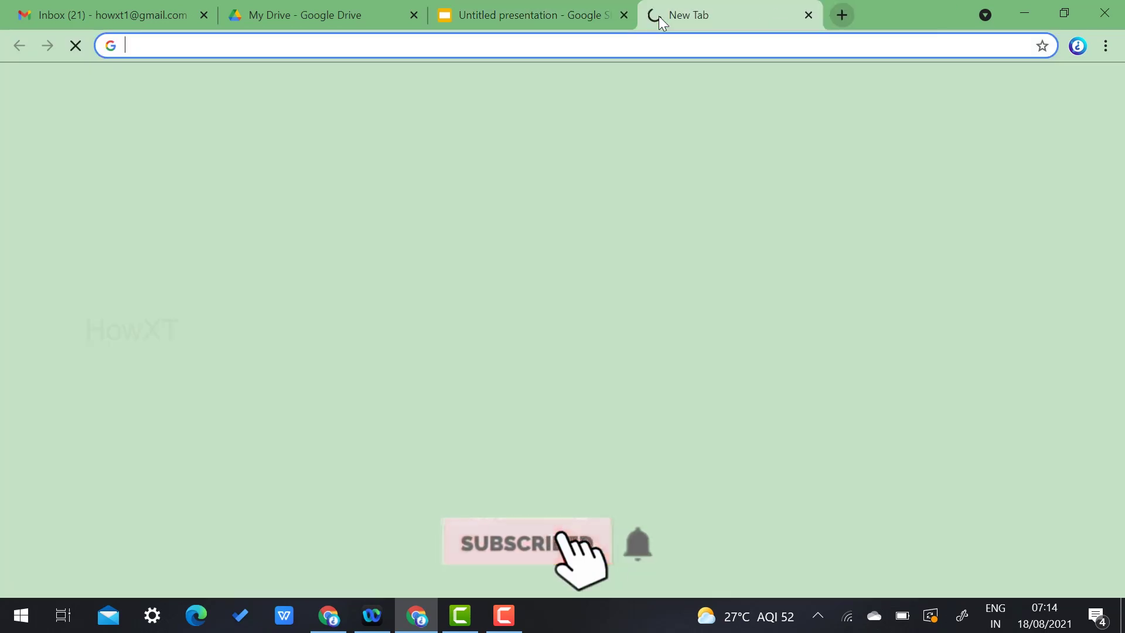
pyautogui.write('googl')
pyautogui.press('Return')
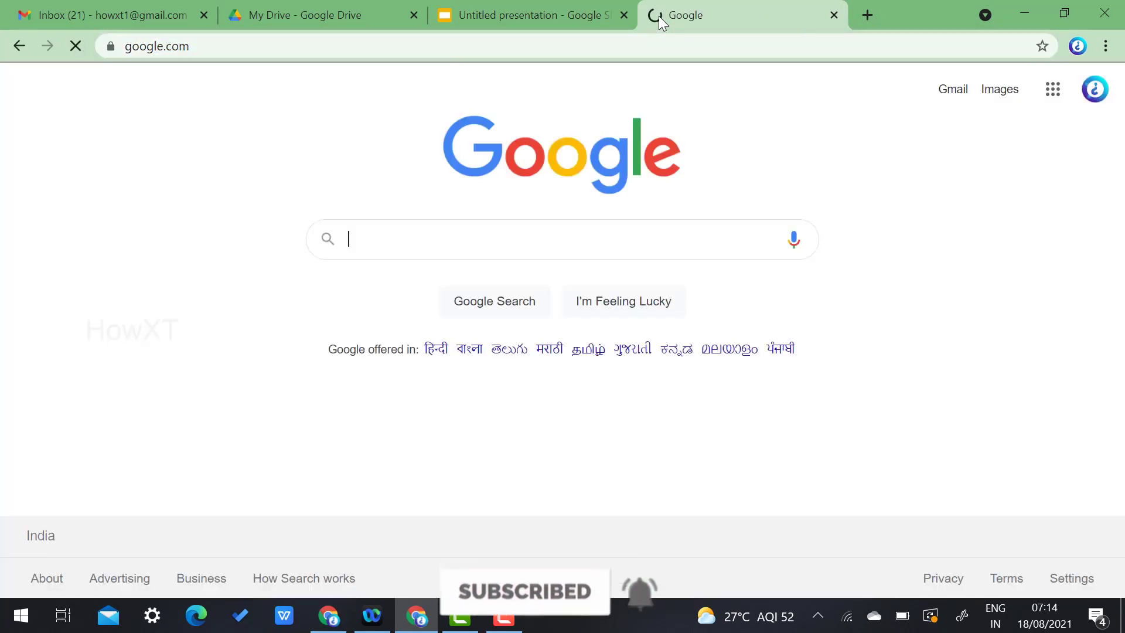
pyautogui.write('certifi')
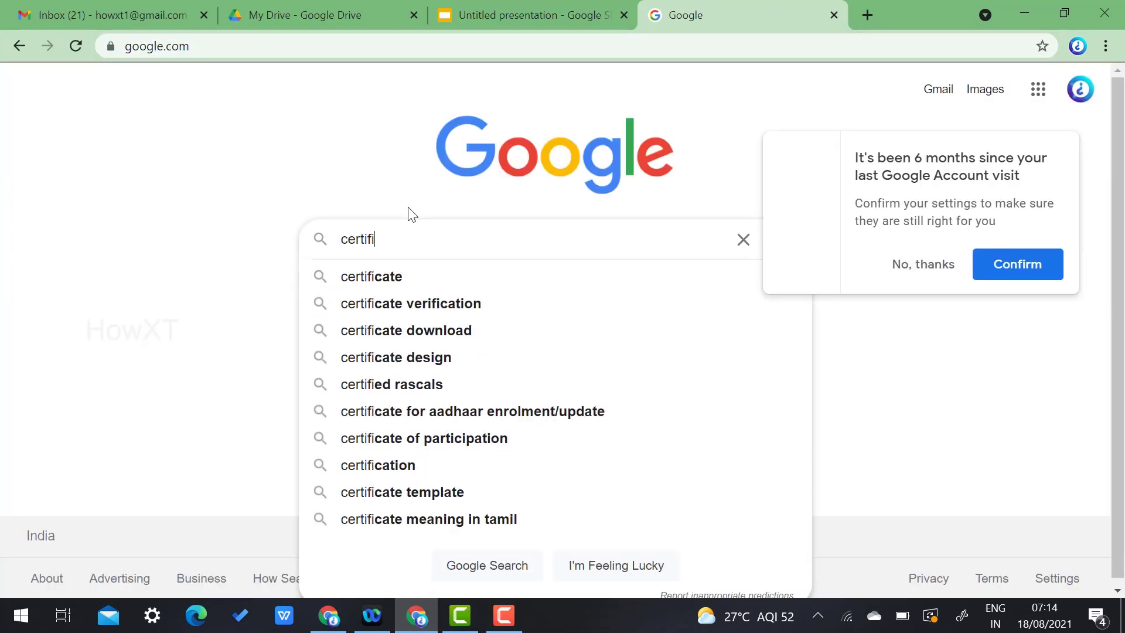
pyautogui.write('cate back')
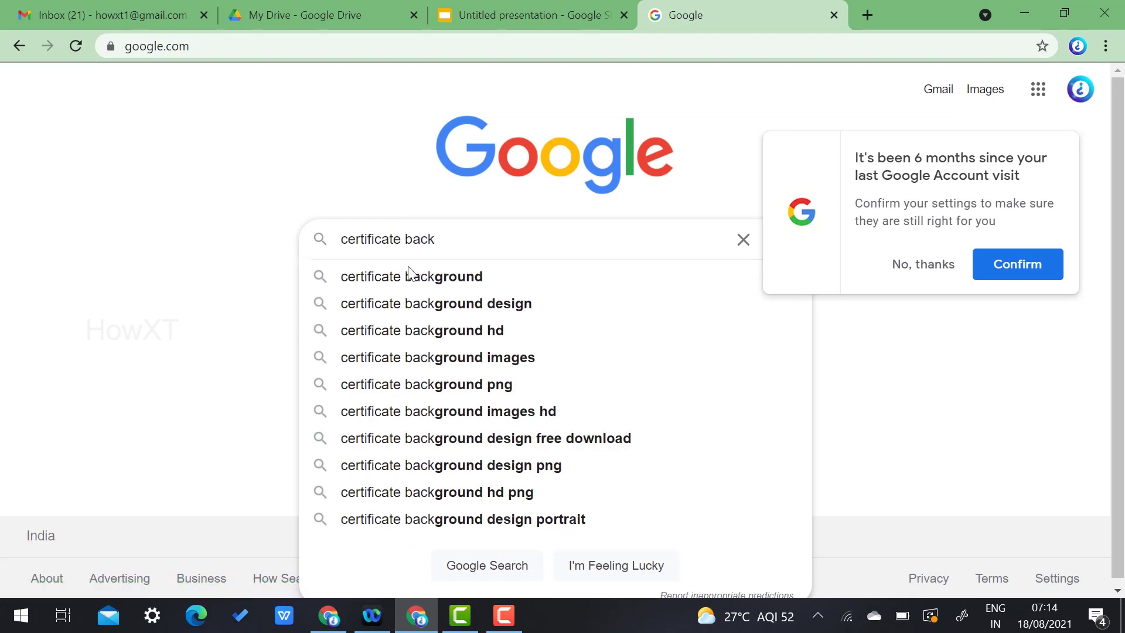
pyautogui.click(410, 275)
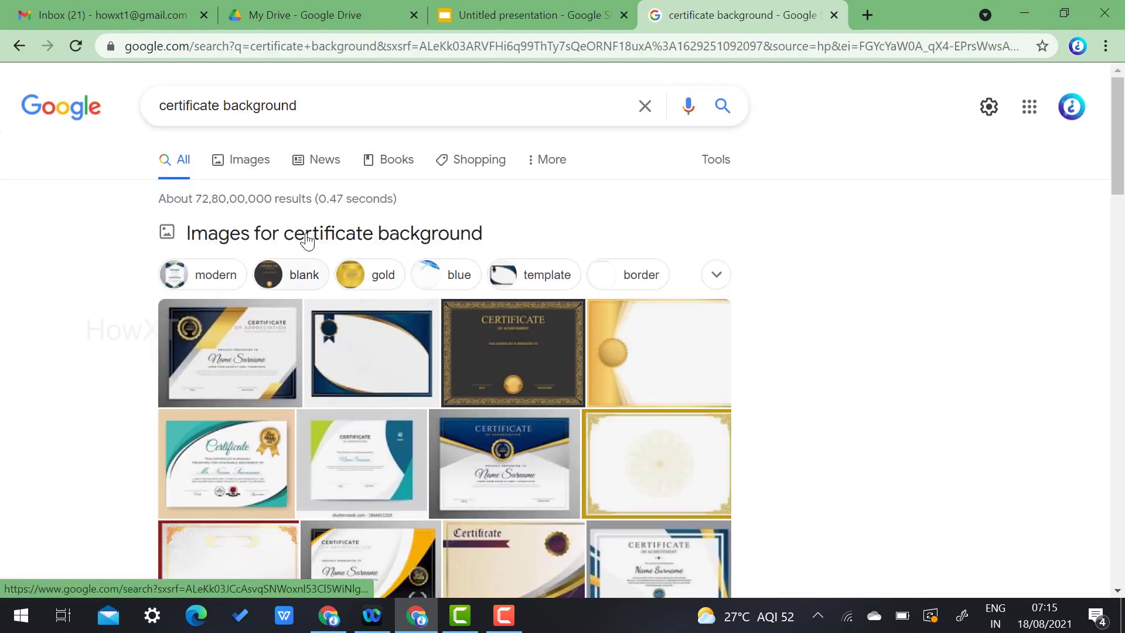
# Copy the gold seal certificate background from the image results
pyautogui.click(234, 159)
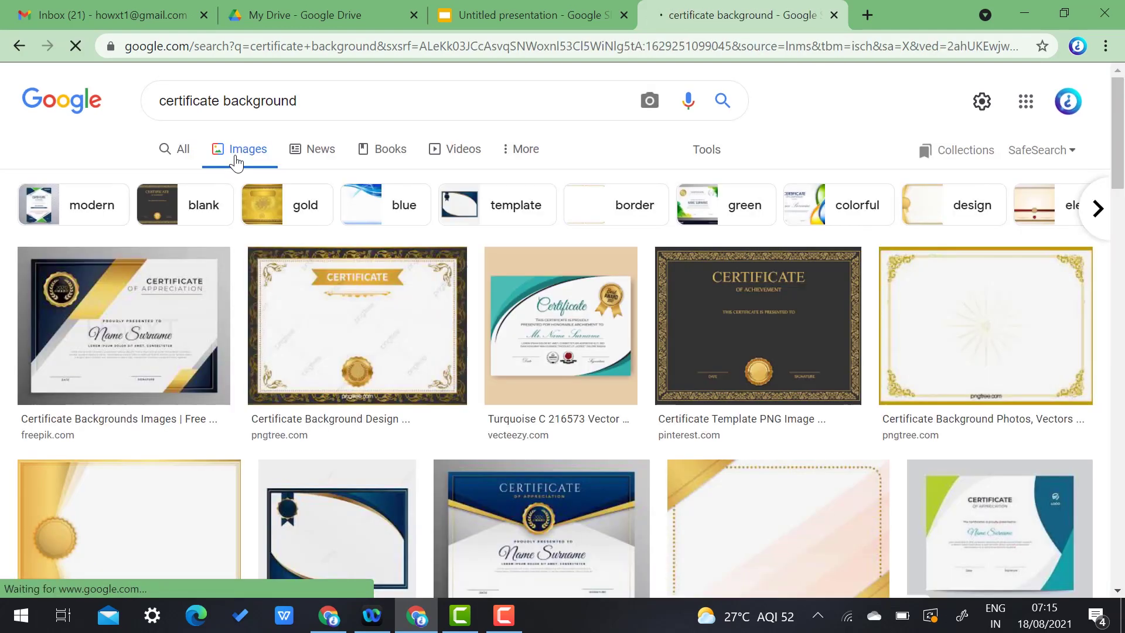
pyautogui.scroll(-3, 236, 163)
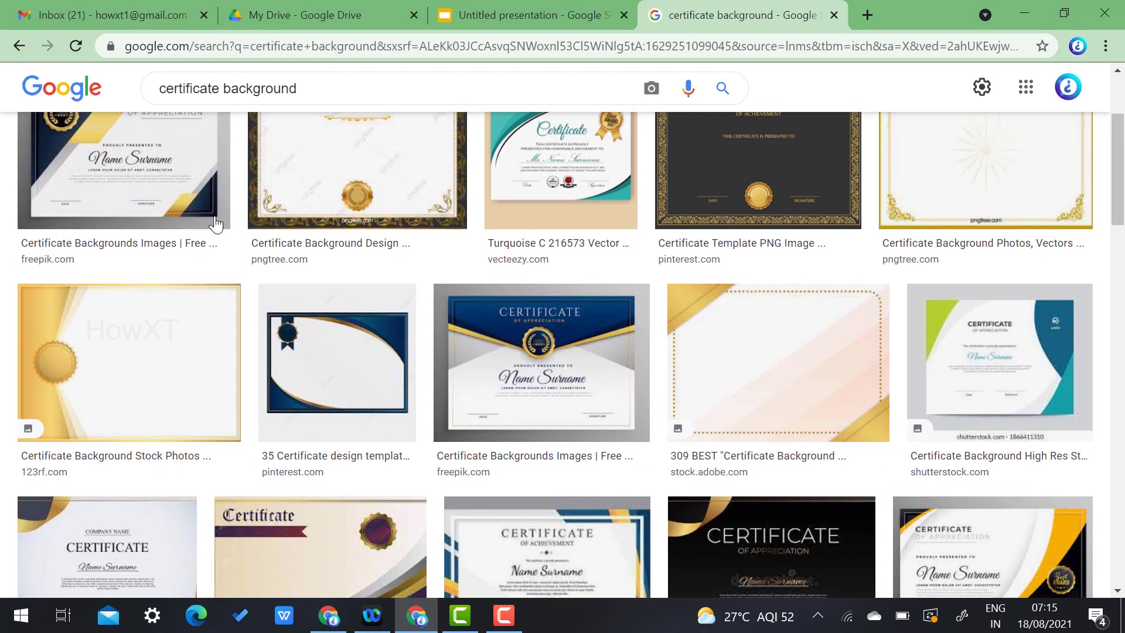
pyautogui.click(178, 319)
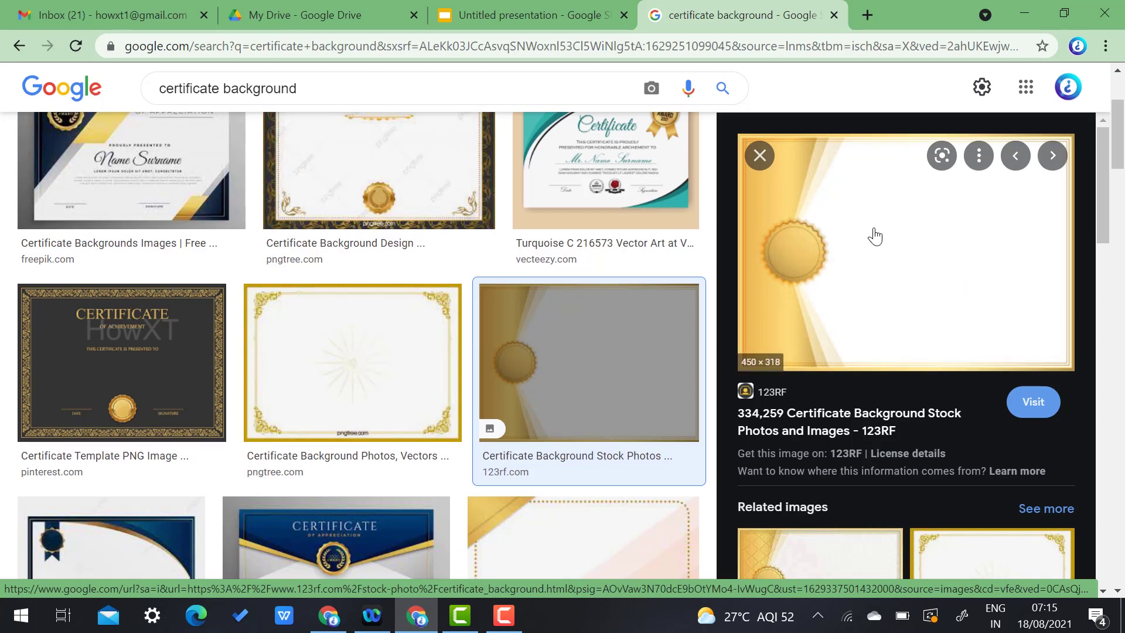
pyautogui.rightClick(876, 210)
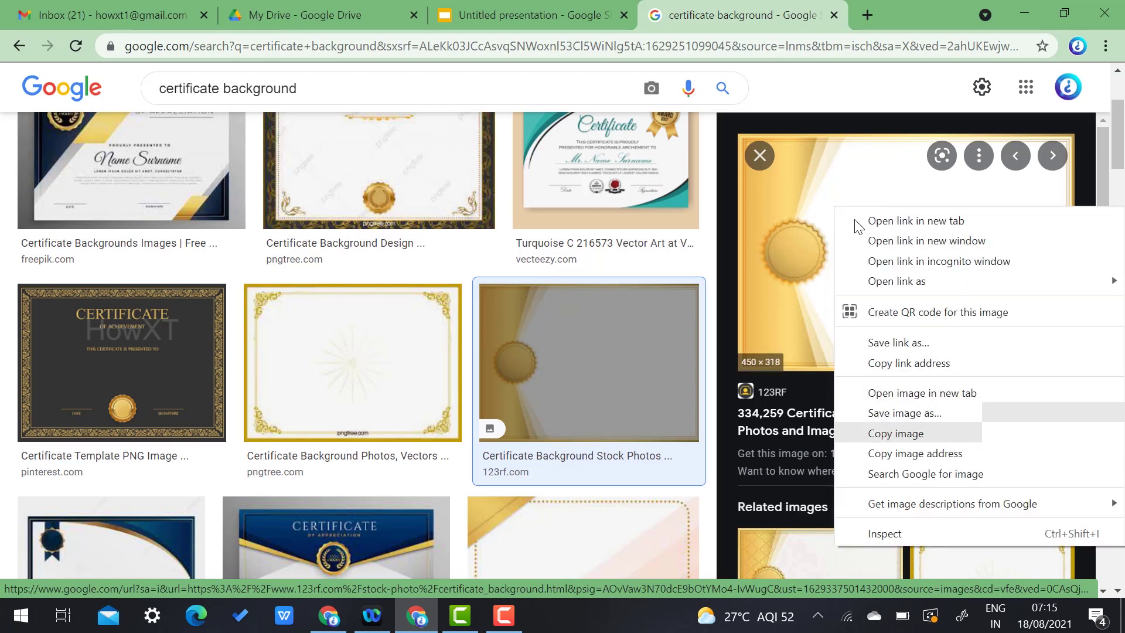
pyautogui.click(896, 433)
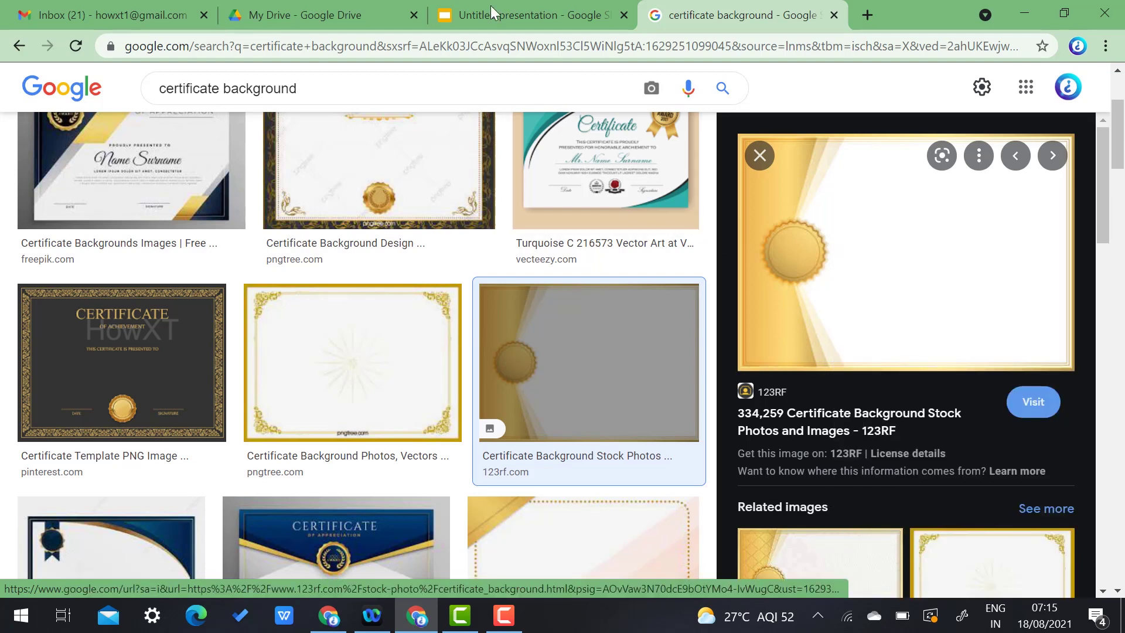
# Paste the copied certificate image onto the empty slide
pyautogui.click(529, 13)
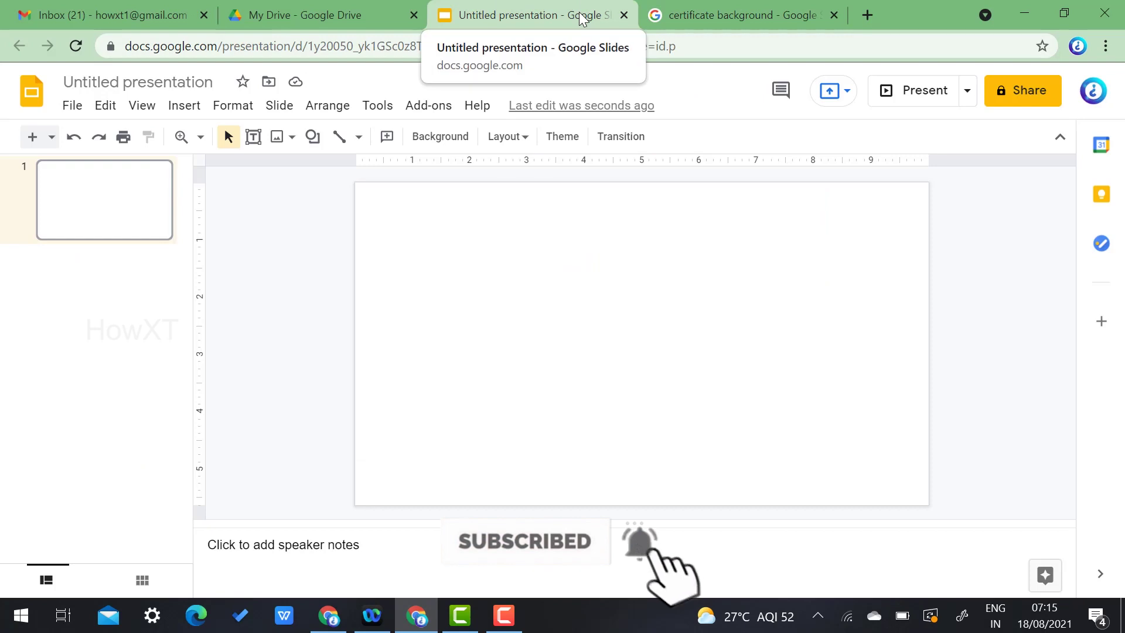
pyautogui.rightClick(455, 228)
pyautogui.click(502, 296)
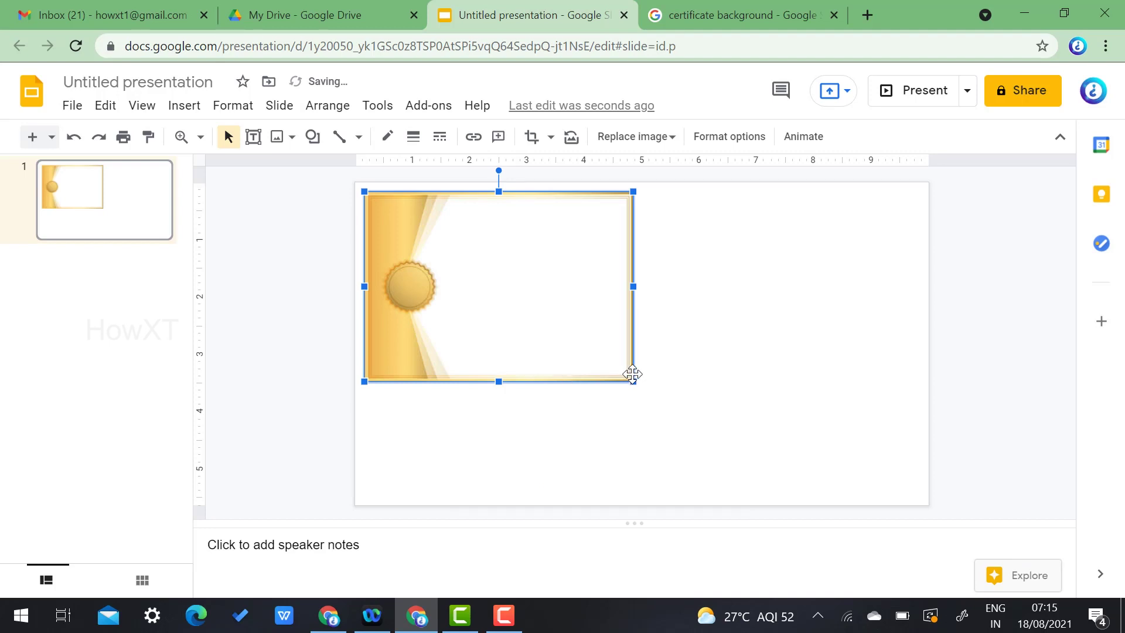
# Resize and position the certificate image so it fills the whole slide
pyautogui.moveTo(653, 397); pyautogui.dragTo(843, 469)
pyautogui.moveTo(669, 397)
pyautogui.mouseDown()
pyautogui.moveTo(700, 366)
pyautogui.moveTo(676, 388)
pyautogui.mouseUp()
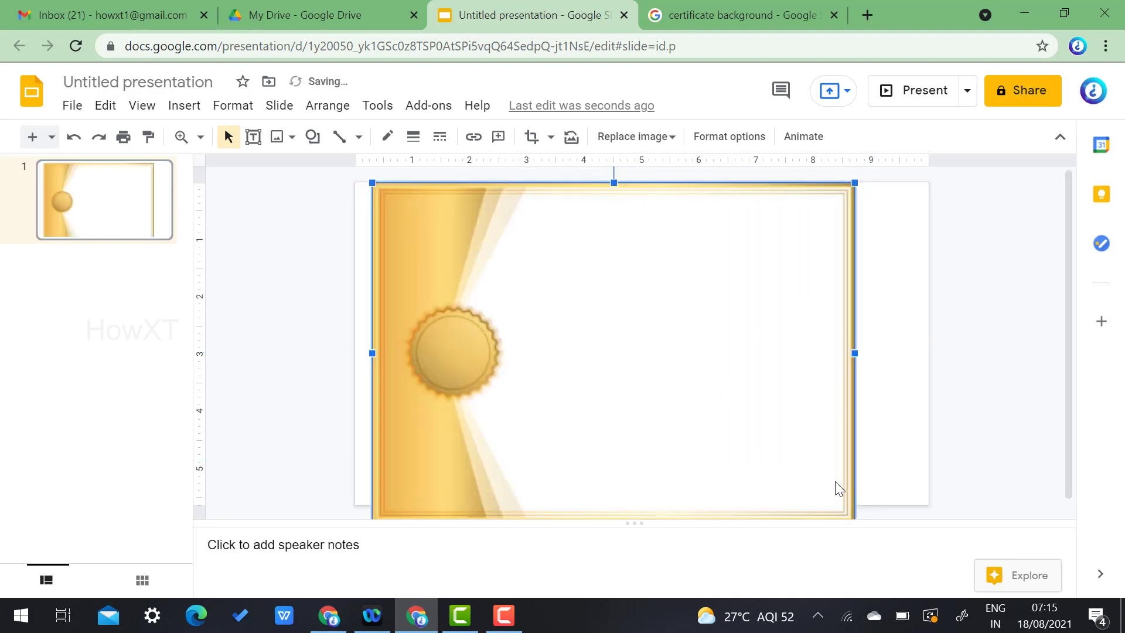
pyautogui.moveTo(854, 182); pyautogui.dragTo(766, 244)
pyautogui.moveTo(590, 327); pyautogui.dragTo(580, 289)
pyautogui.moveTo(752, 465); pyautogui.dragTo(814, 505)
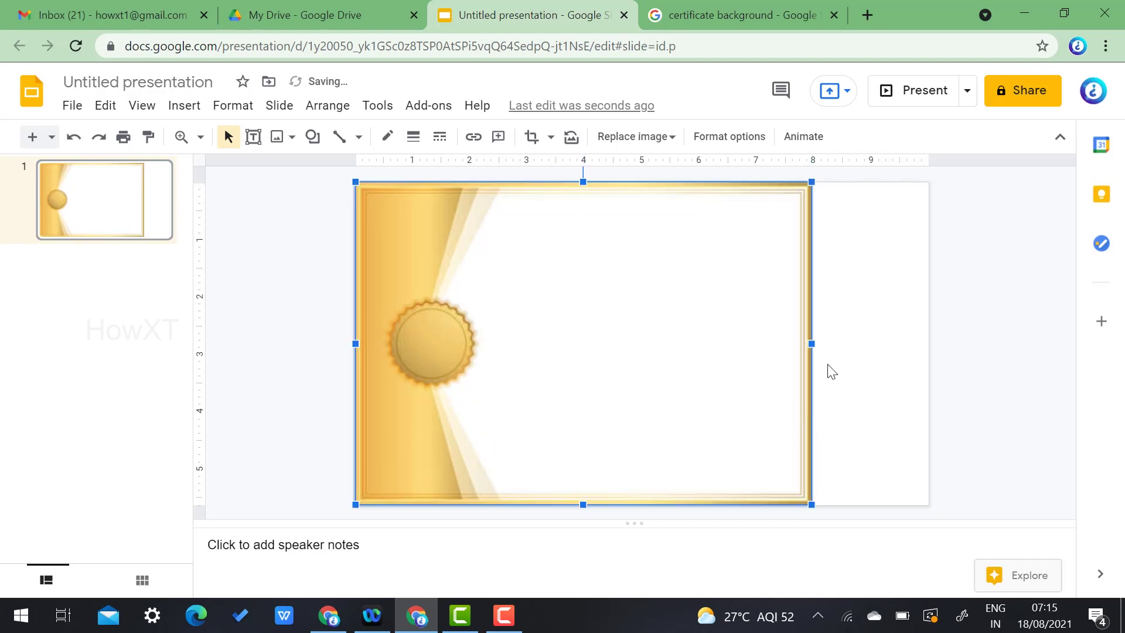
pyautogui.moveTo(810, 344); pyautogui.dragTo(929, 337)
pyautogui.click(1001, 303)
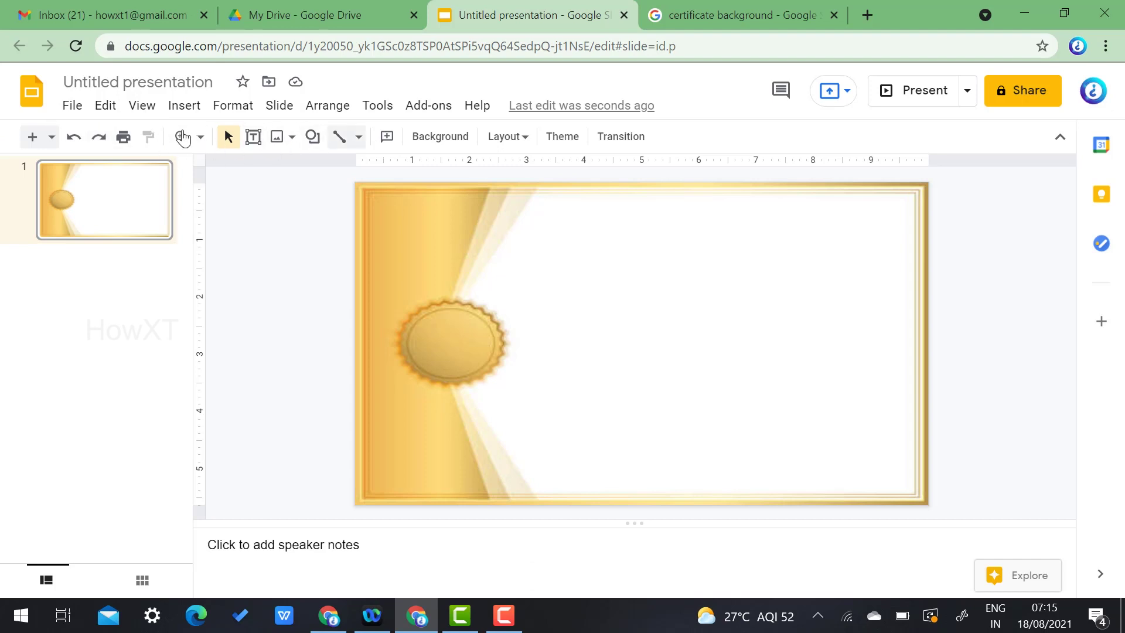
# Add a centred 'ABCD School' text box in 28 pt near the certificate's top
pyautogui.click(253, 139)
pyautogui.moveTo(553, 222); pyautogui.dragTo(859, 252)
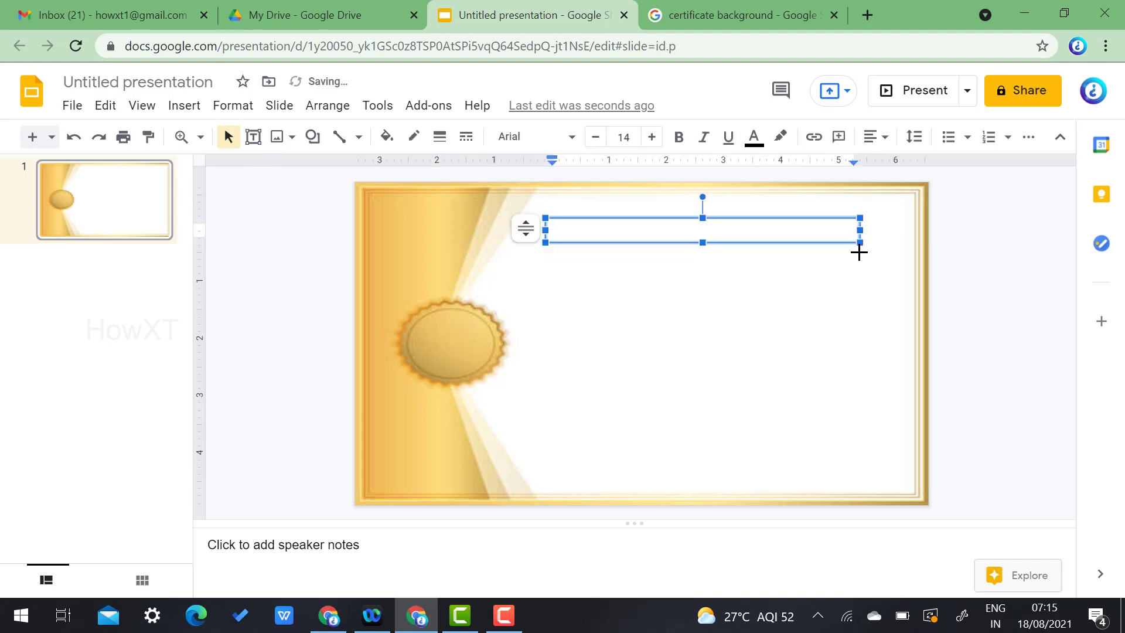
pyautogui.write('ABCD School')
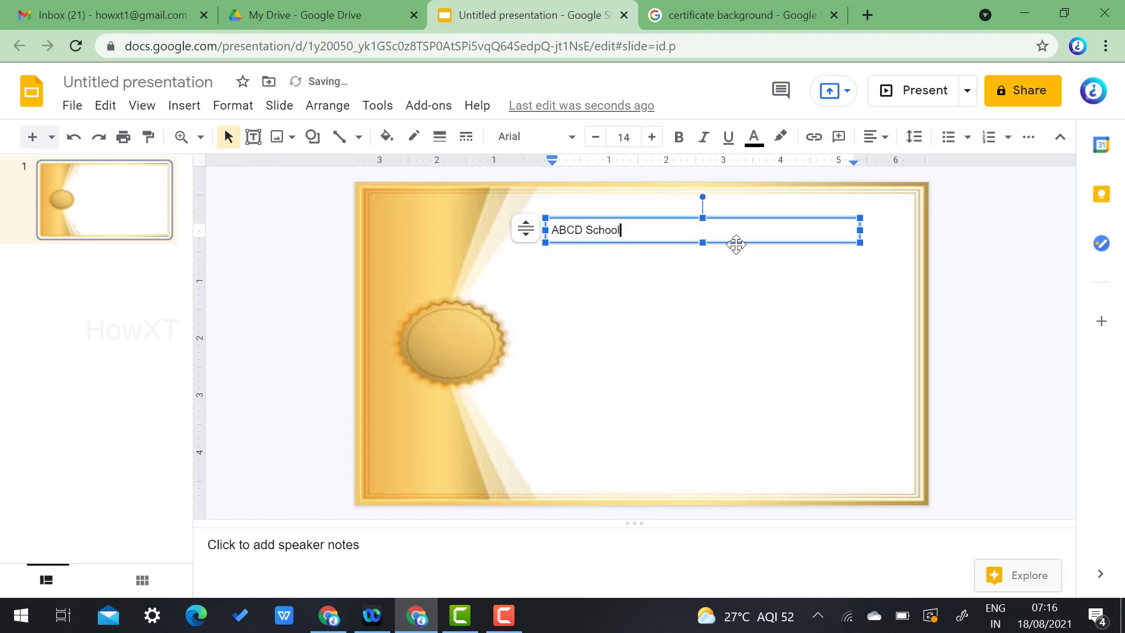
pyautogui.hotkey('ctrl', 'a')
pyautogui.click(652, 139)
pyautogui.click(652, 138)
pyautogui.click(652, 139)
pyautogui.click(652, 138)
pyautogui.click(652, 138)
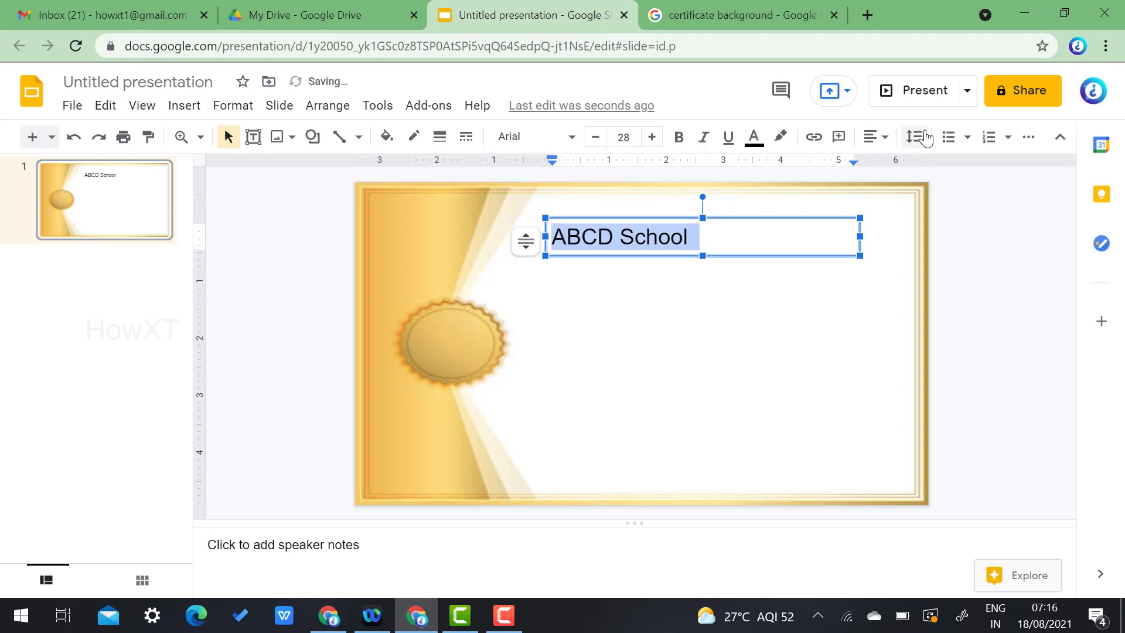
pyautogui.click(877, 137)
pyautogui.click(889, 164)
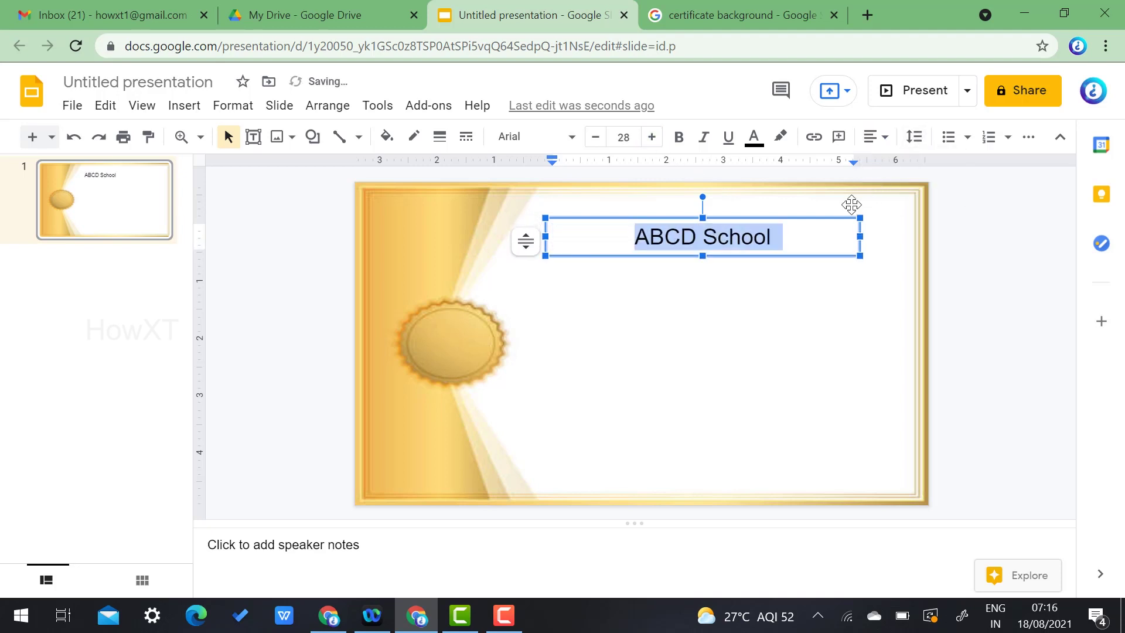
pyautogui.click(779, 287)
# Duplicate that box just below and change the copy to 'This is to certify that'
pyautogui.click(745, 217)
pyautogui.moveTo(752, 216); pyautogui.dragTo(811, 305)
pyautogui.click(638, 311)
pyautogui.doubleClick(635, 311)
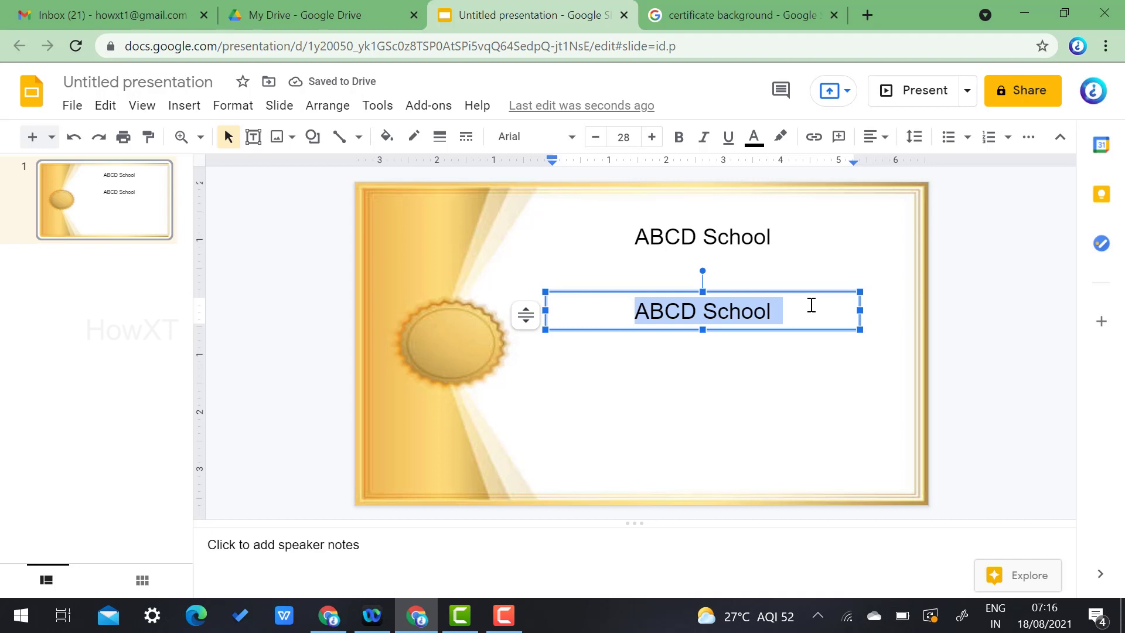
pyautogui.write('This is t')
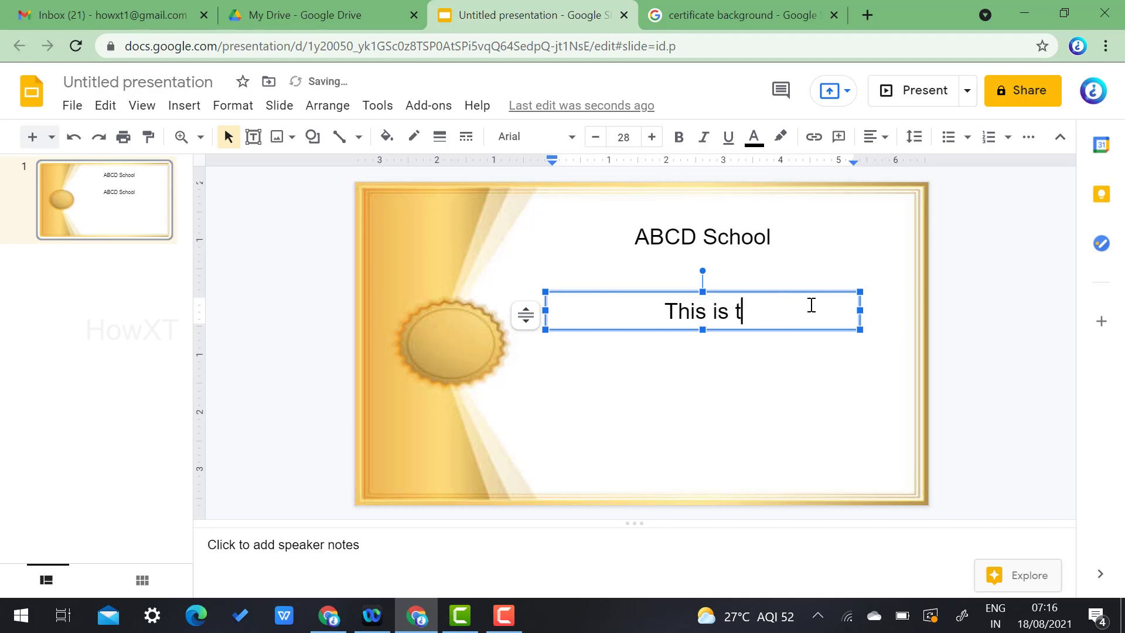
pyautogui.write('o certi')
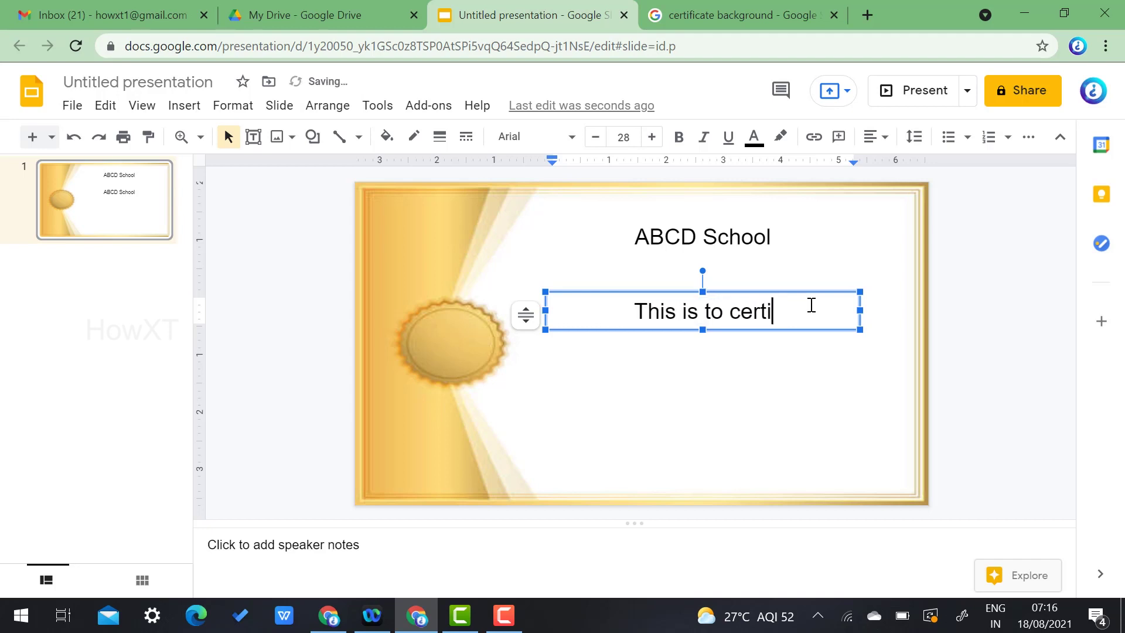
pyautogui.write('fy that')
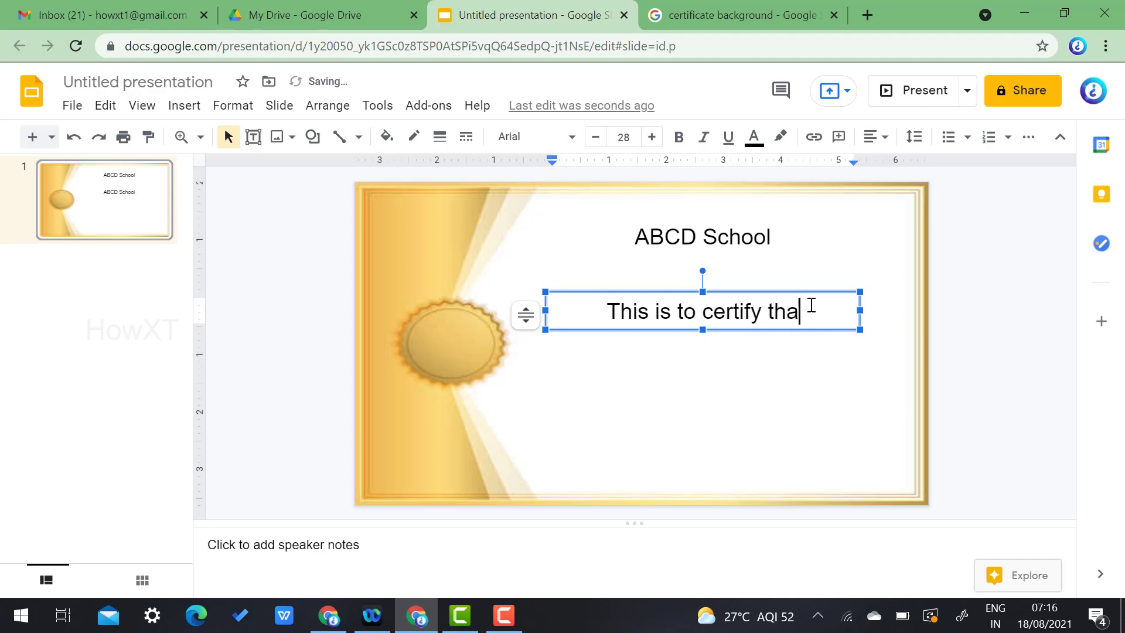
pyautogui.click(706, 362)
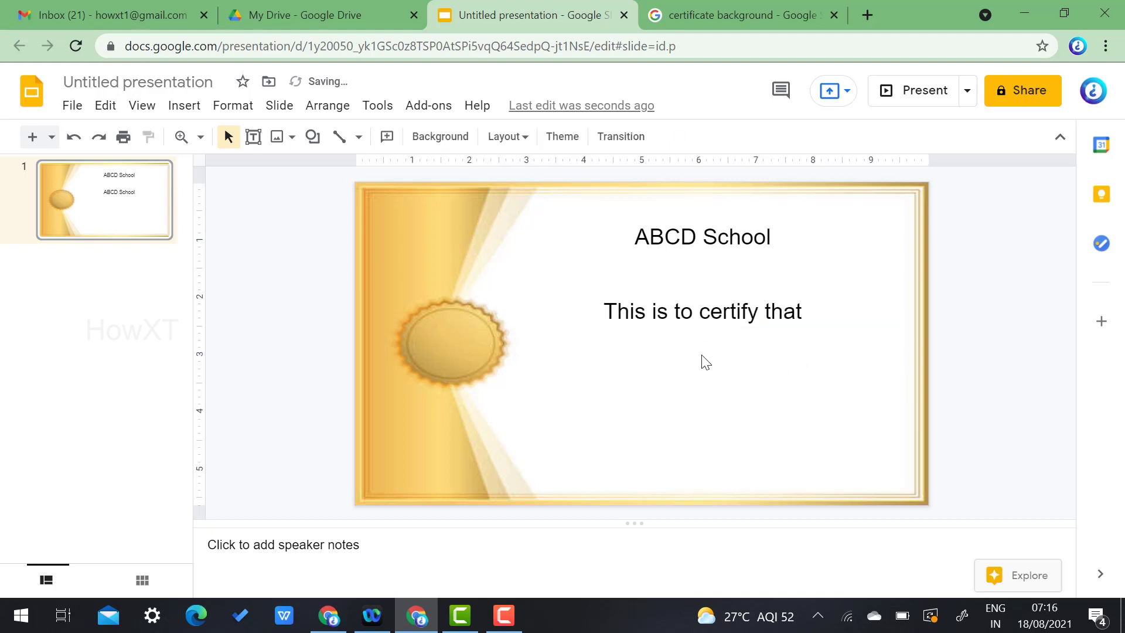
pyautogui.click(253, 137)
# Place a text box under the certify line and type '<<Name>>'
pyautogui.click(636, 351)
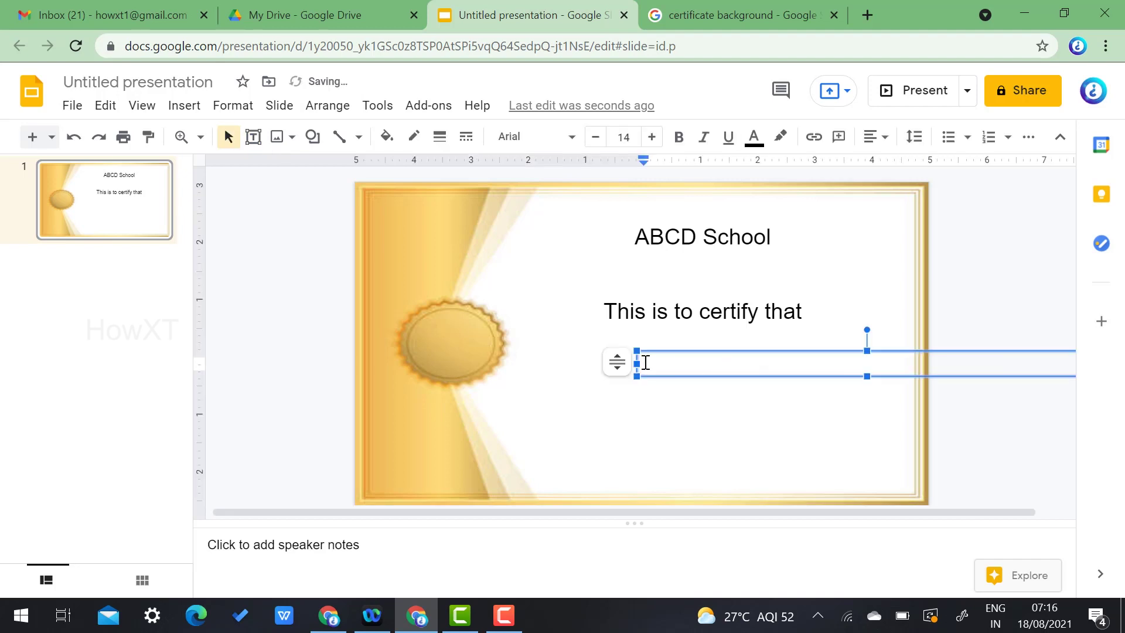
pyautogui.click(700, 351)
pyautogui.moveTo(657, 346); pyautogui.dragTo(601, 343)
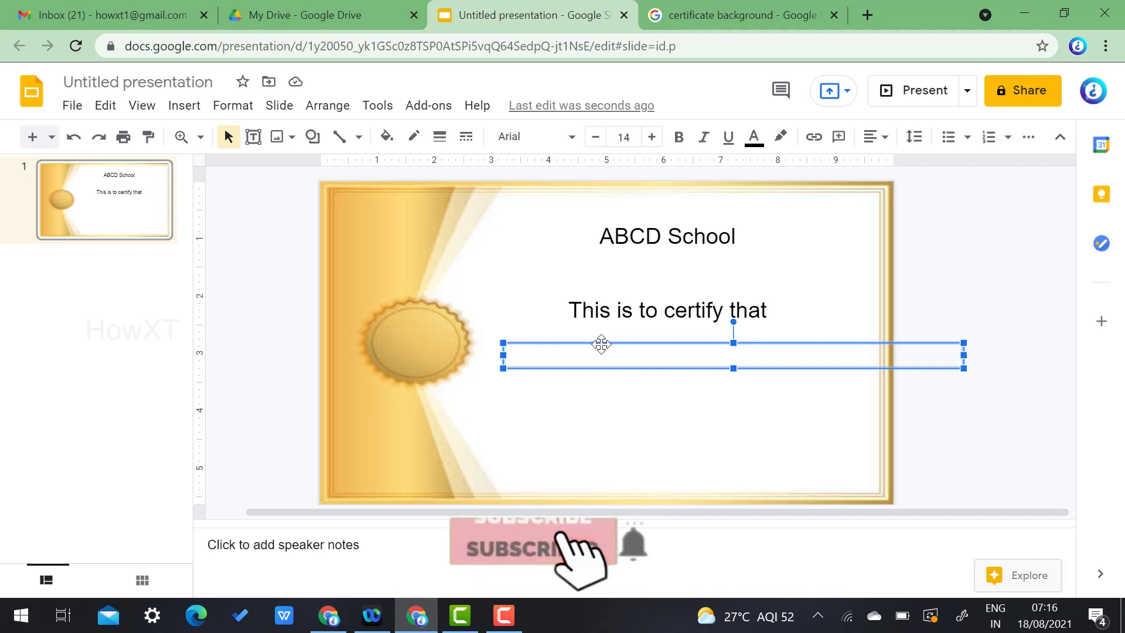
pyautogui.click(559, 359)
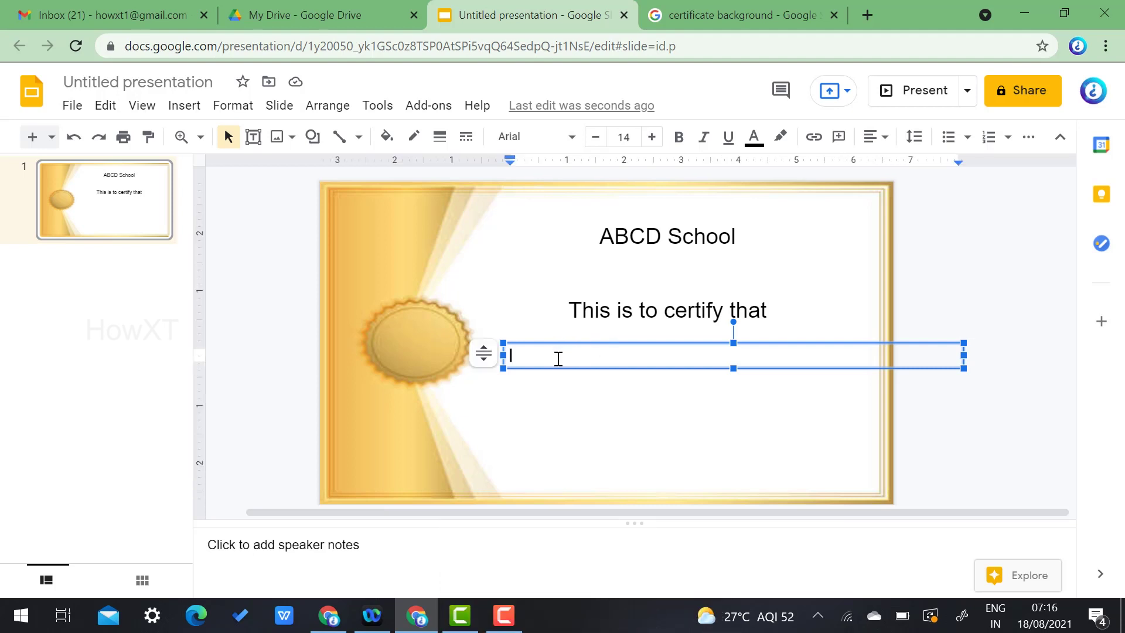
pyautogui.write('<<Nam')
# Enlarge '<<Name>>' to 33 pt, narrow its box and centre-align it
pyautogui.moveTo(620, 359); pyautogui.dragTo(447, 341)
pyautogui.click(648, 138)
pyautogui.click(648, 138)
pyautogui.click(648, 139)
pyautogui.click(649, 138)
pyautogui.click(650, 137)
pyautogui.click(650, 136)
pyautogui.click(649, 137)
pyautogui.click(650, 137)
pyautogui.click(650, 137)
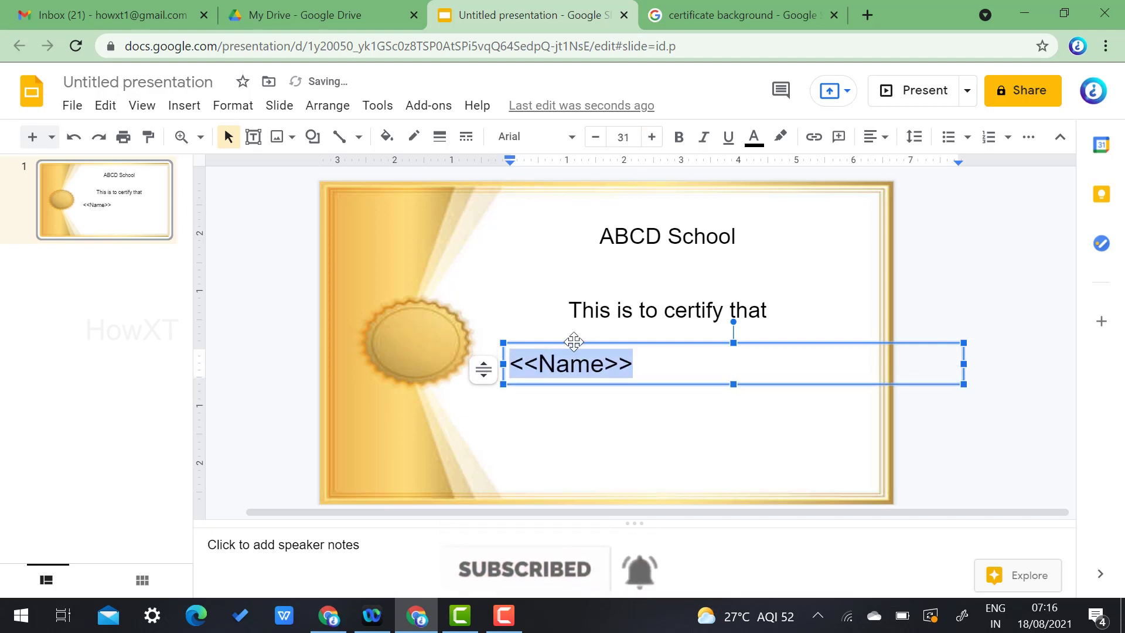
pyautogui.click(651, 136)
pyautogui.click(651, 136)
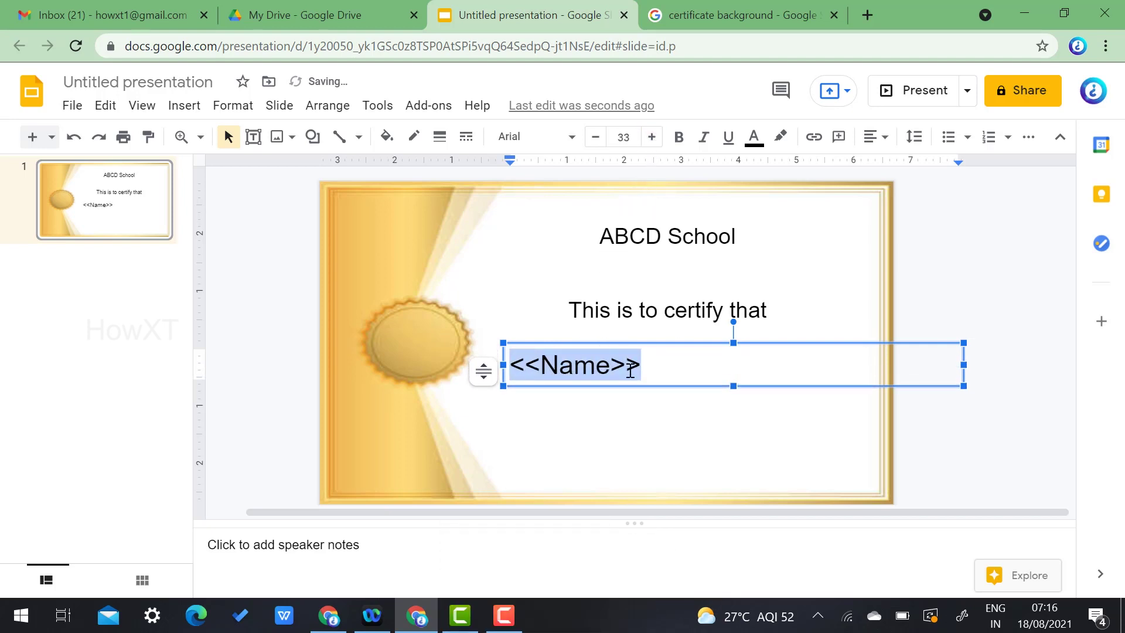
pyautogui.moveTo(912, 366); pyautogui.dragTo(803, 367)
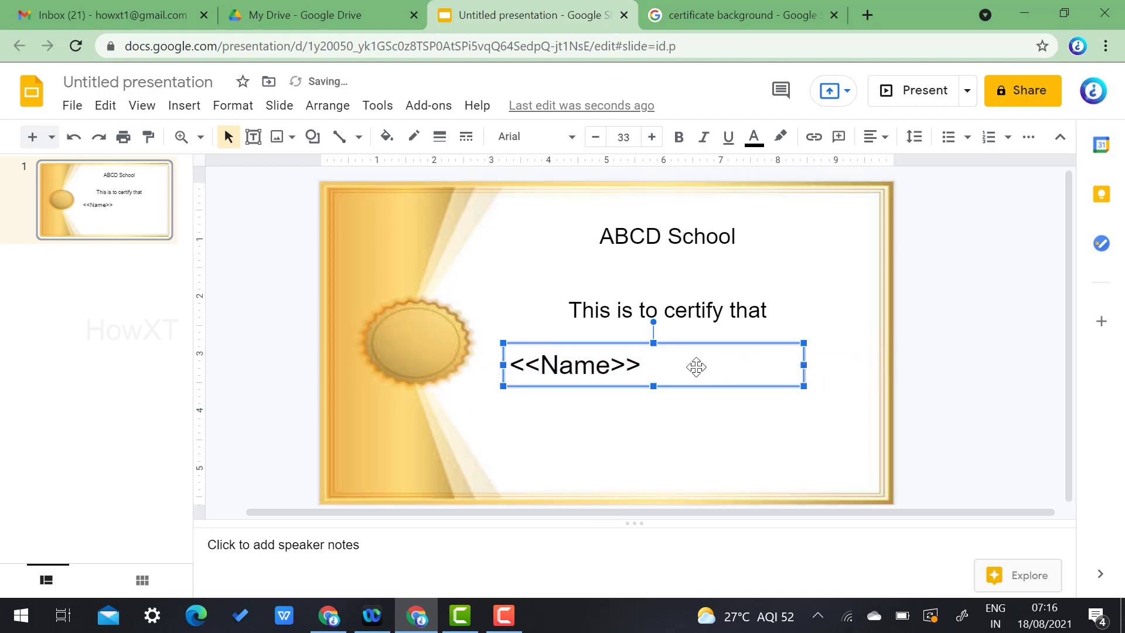
pyautogui.click(879, 145)
pyautogui.click(898, 162)
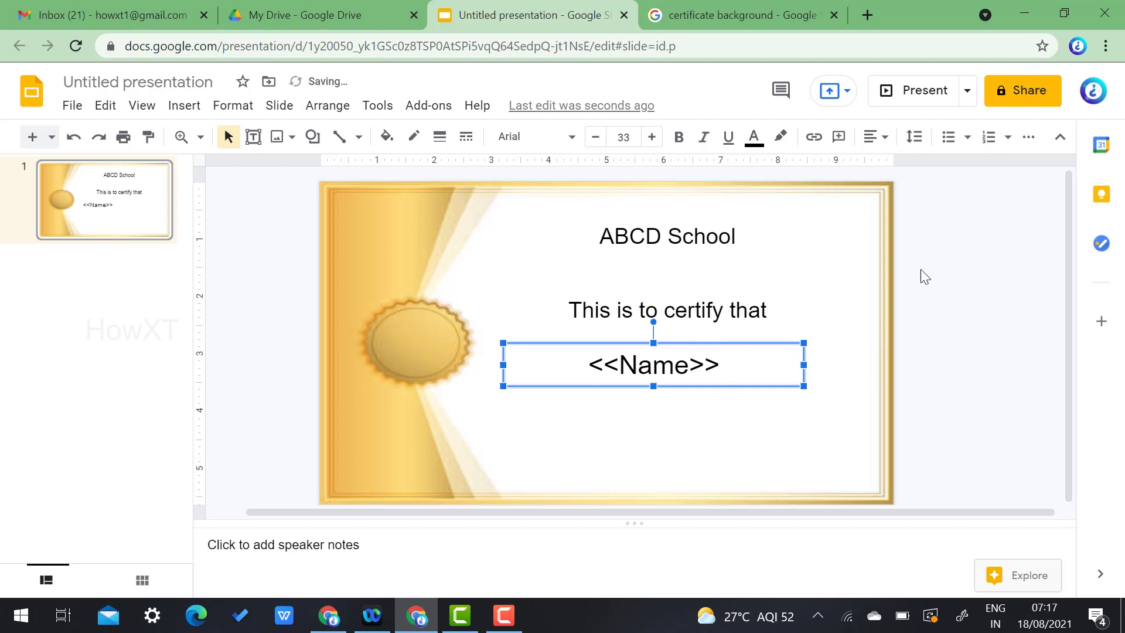
pyautogui.click(715, 336)
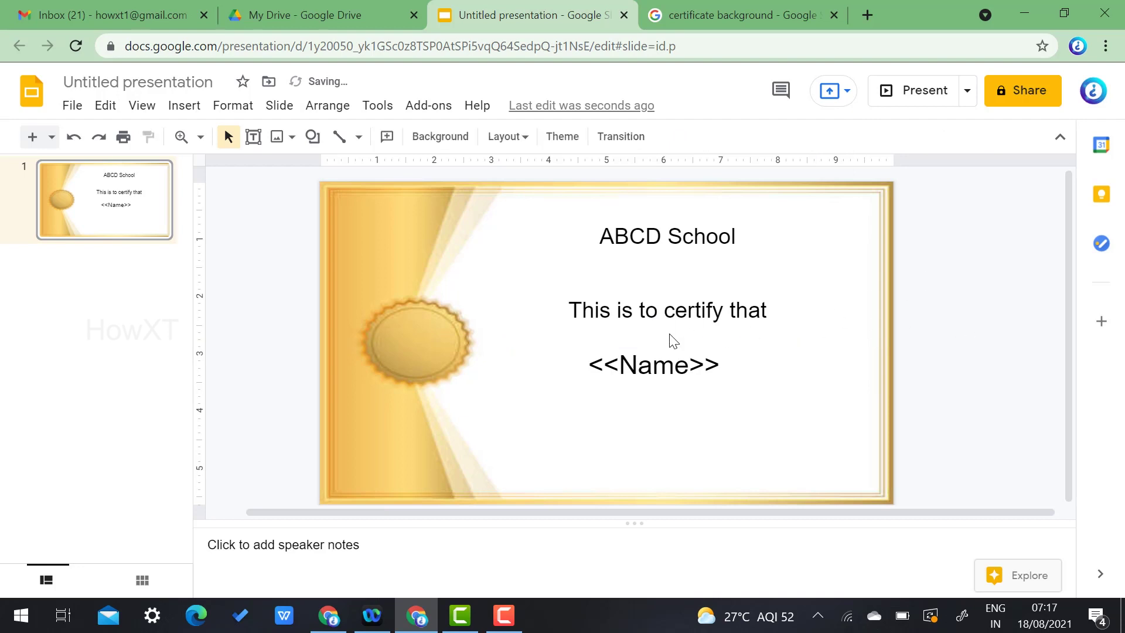
pyautogui.click(690, 355)
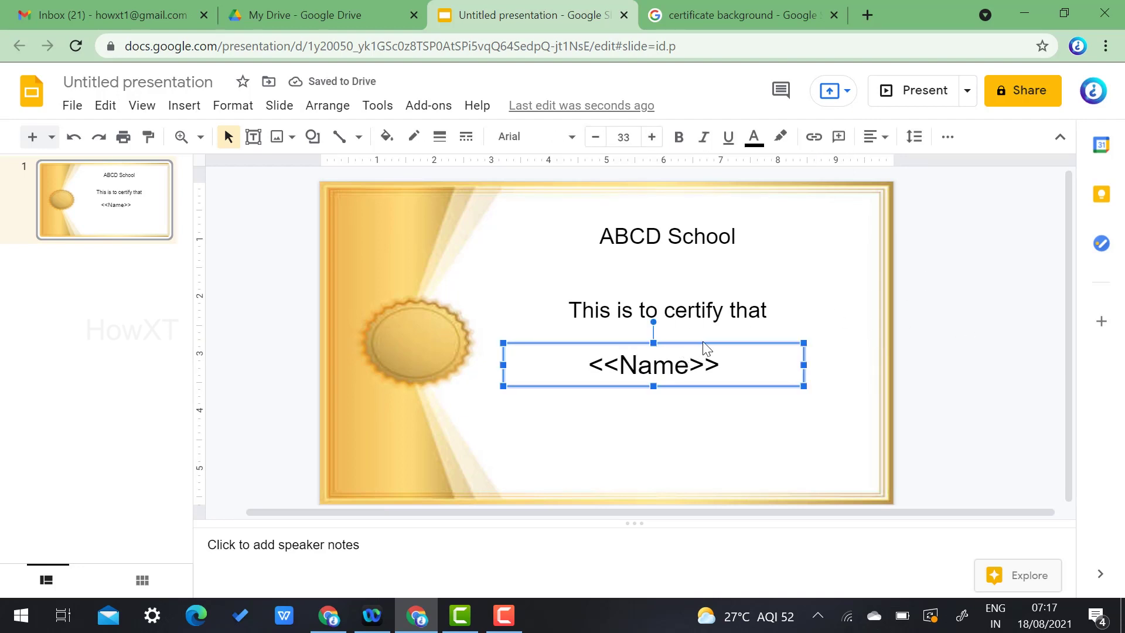
# Duplicate the <<Name>> box below and change the copy to '<<Competition Name>>'
pyautogui.moveTo(693, 399); pyautogui.dragTo(694, 458)
pyautogui.click(603, 423)
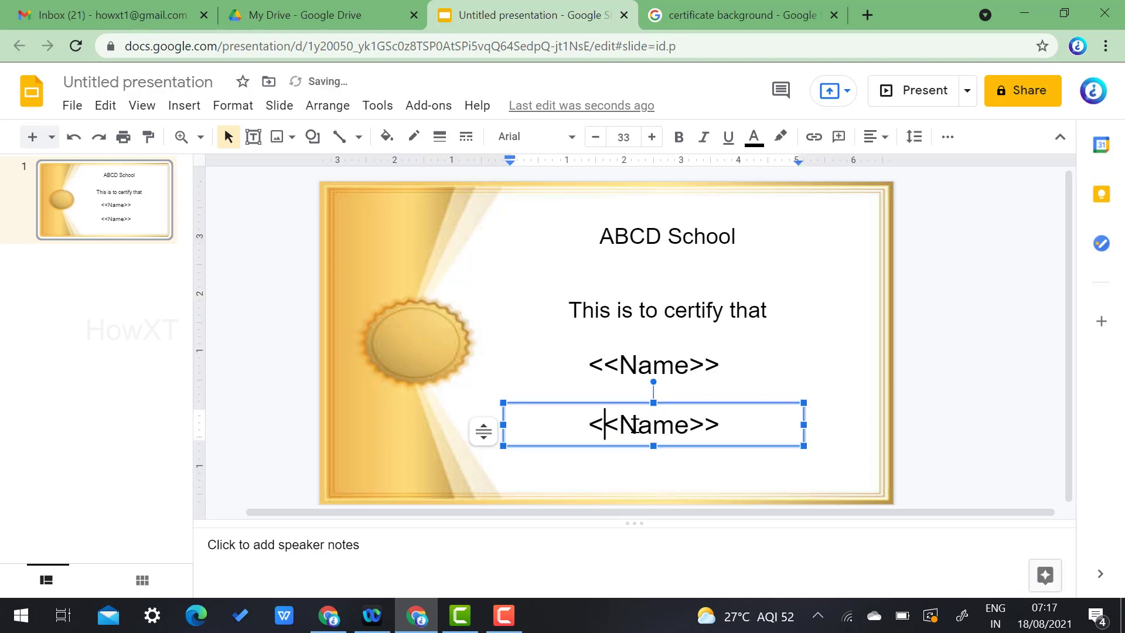
pyautogui.moveTo(621, 424); pyautogui.dragTo(690, 423)
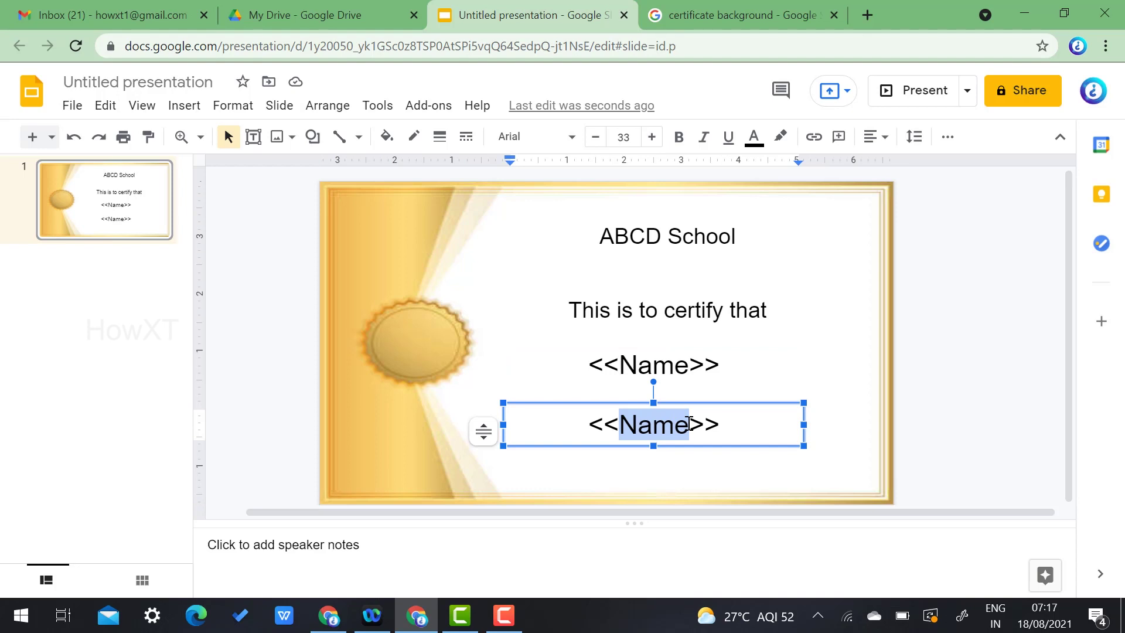
pyautogui.write('Competition')
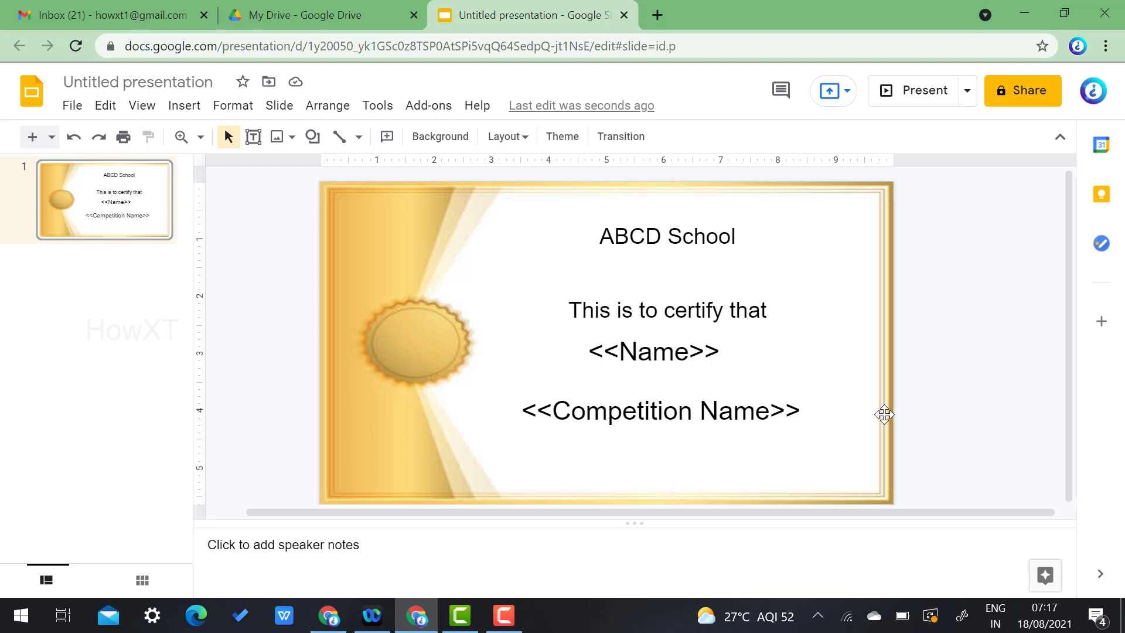
pyautogui.click(253, 136)
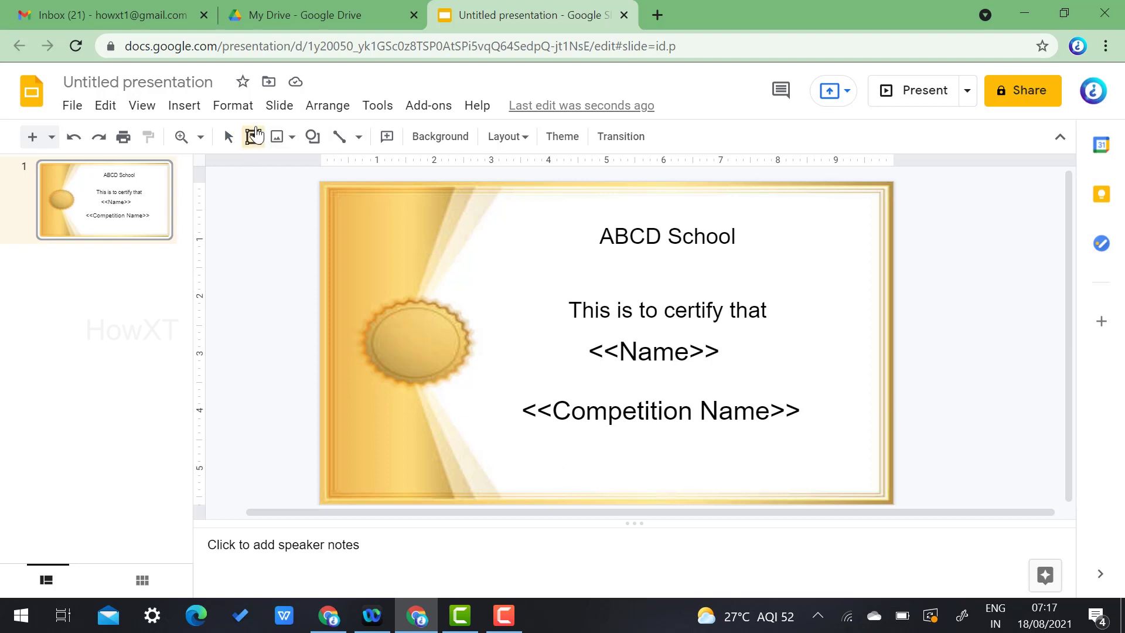
# Add a 'Principal' text box near the bottom and set it to 25 pt
pyautogui.click(707, 462)
pyautogui.write('Princip')
pyautogui.press('BackSpace')
pyautogui.press('BackSpace')
pyautogui.press('BackSpace')
pyautogui.write('ncipal')
pyautogui.hotkey('ctrl', 'a')
pyautogui.click(652, 136)
pyautogui.click(652, 136)
pyautogui.click(651, 136)
pyautogui.click(651, 137)
pyautogui.click(651, 136)
pyautogui.click(652, 136)
pyautogui.click(652, 136)
pyautogui.click(652, 137)
pyautogui.click(651, 136)
pyautogui.click(652, 136)
pyautogui.click(652, 137)
# Right-align the Principal label and shift its box slightly left
pyautogui.click(875, 144)
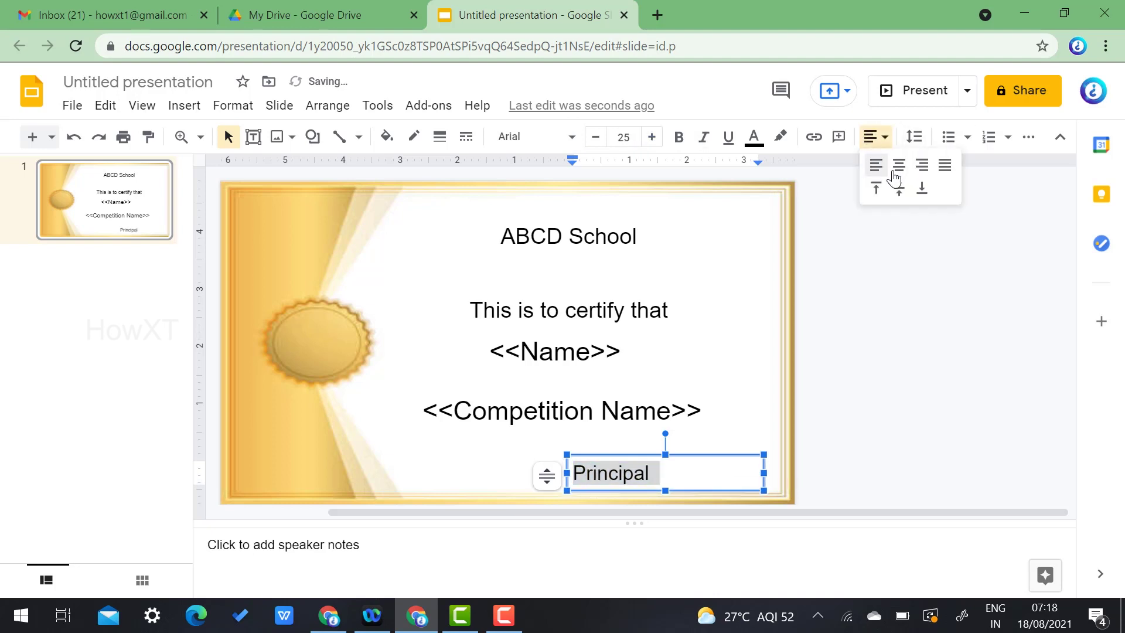
pyautogui.click(918, 166)
pyautogui.click(743, 435)
pyautogui.click(753, 452)
pyautogui.moveTo(743, 453); pyautogui.dragTo(726, 453)
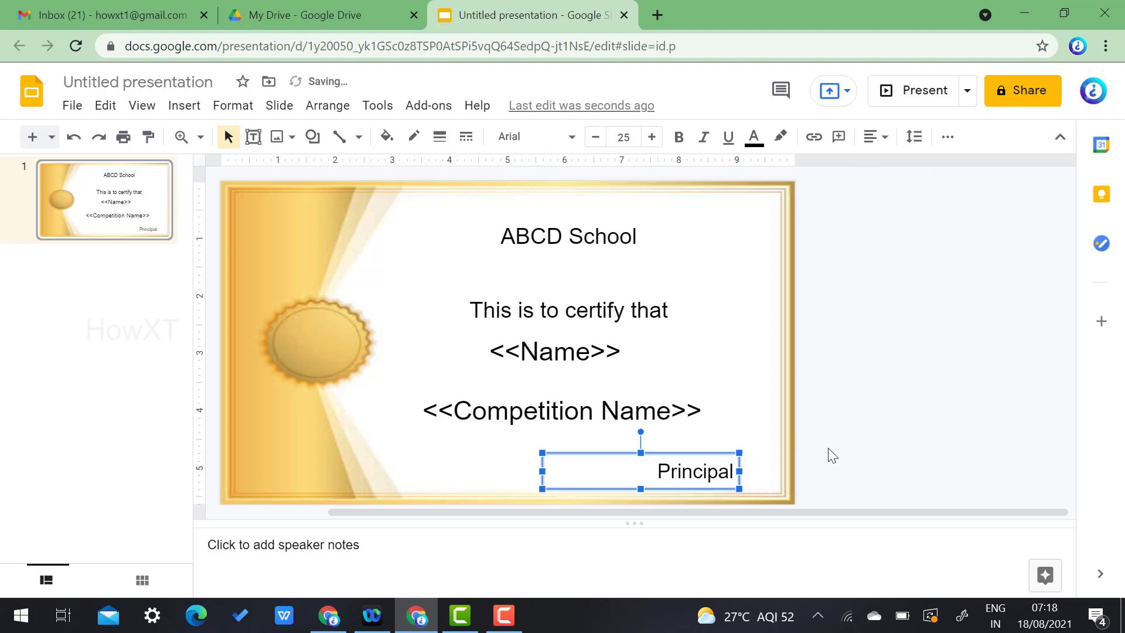
pyautogui.click(834, 454)
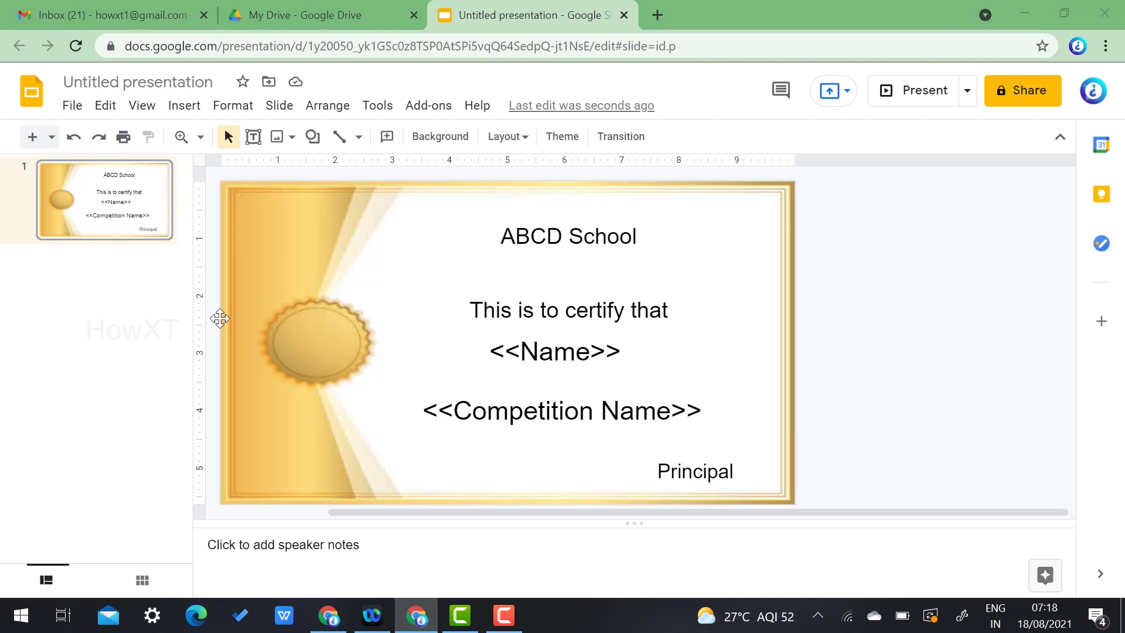
pyautogui.press('super+e')
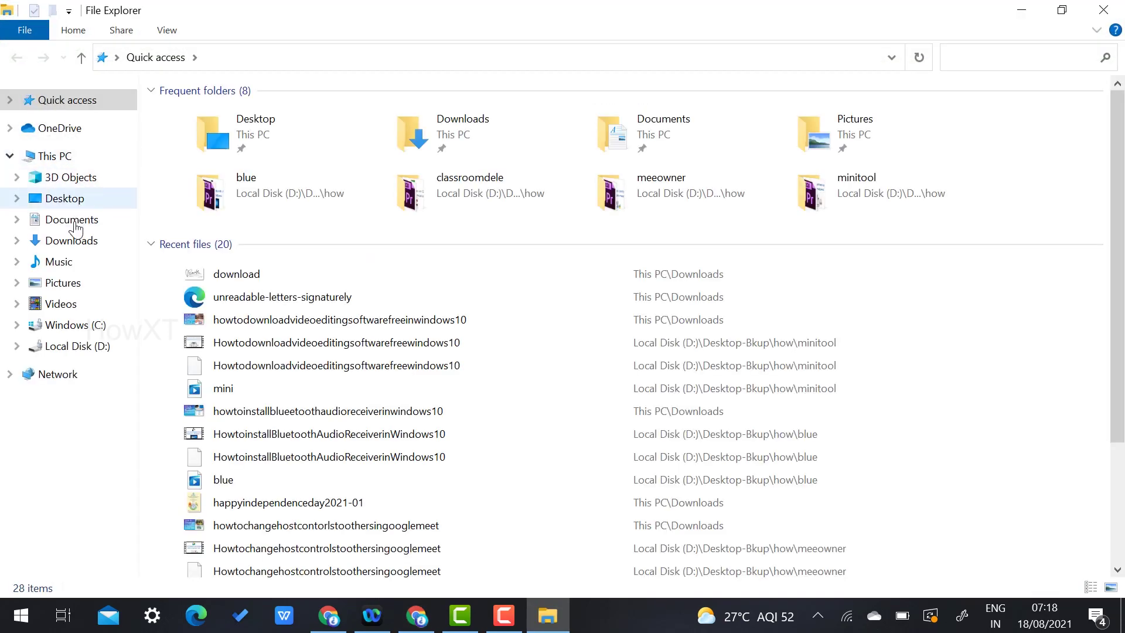
# Copy the signature image from Downloads and paste it onto the certificate slide
pyautogui.click(55, 259)
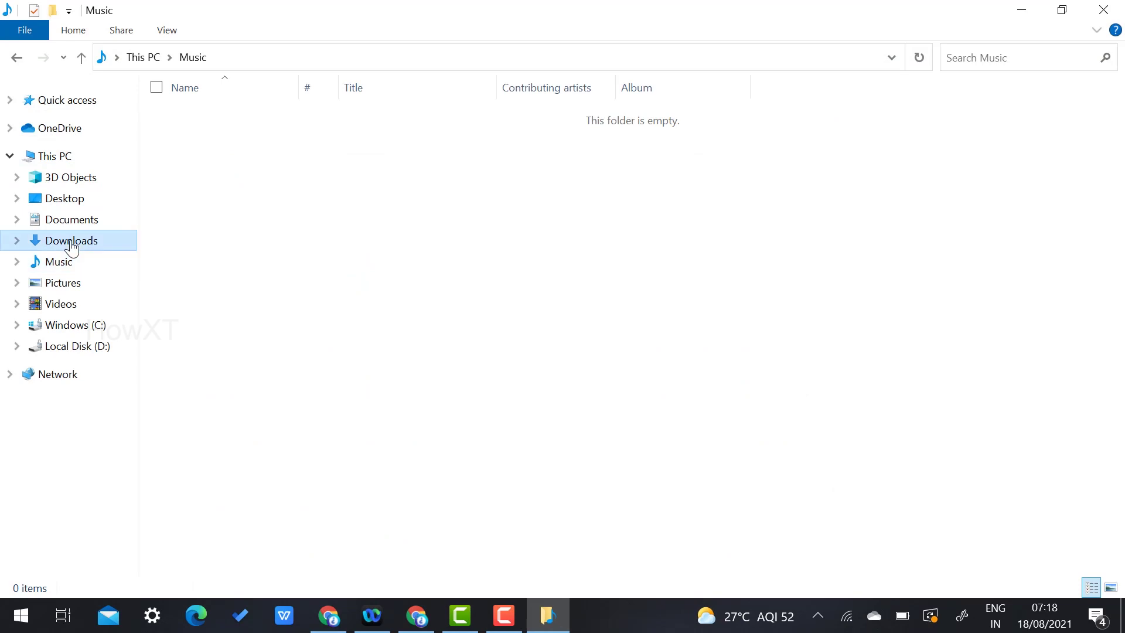
pyautogui.click(70, 241)
pyautogui.click(221, 202)
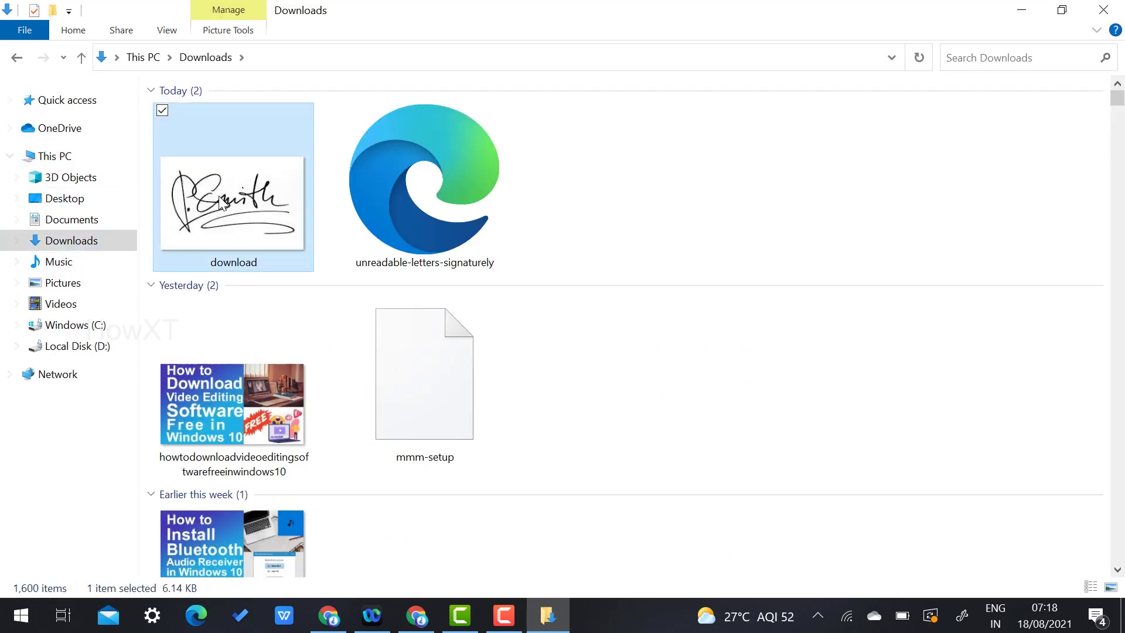
pyautogui.hotkey('alt', 'Tab')
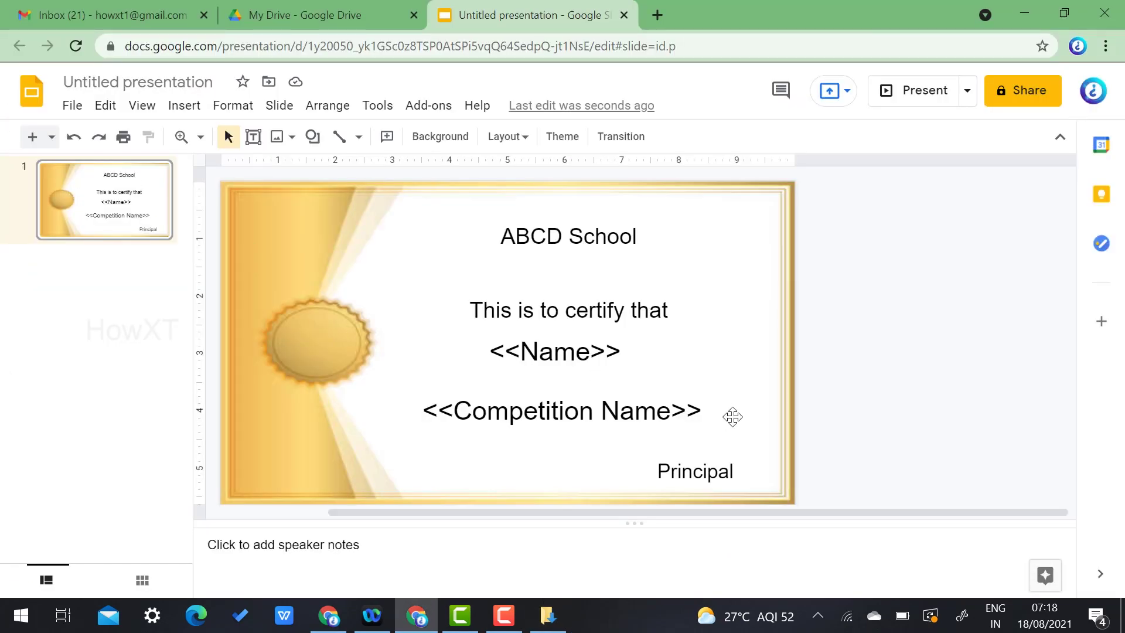
pyautogui.hotkey('ctrl', 'v')
# Move and shrink the signature image so it sits just above the 'Principal' label
pyautogui.moveTo(577, 399); pyautogui.dragTo(652, 491)
pyautogui.moveTo(674, 388)
pyautogui.mouseDown()
pyautogui.moveTo(567, 456)
pyautogui.moveTo(697, 447)
pyautogui.moveTo(678, 447)
pyautogui.moveTo(718, 460)
pyautogui.moveTo(696, 442)
pyautogui.mouseUp()
pyautogui.click(762, 441)
pyautogui.click(708, 473)
pyautogui.click(687, 437)
pyautogui.press('Escape')
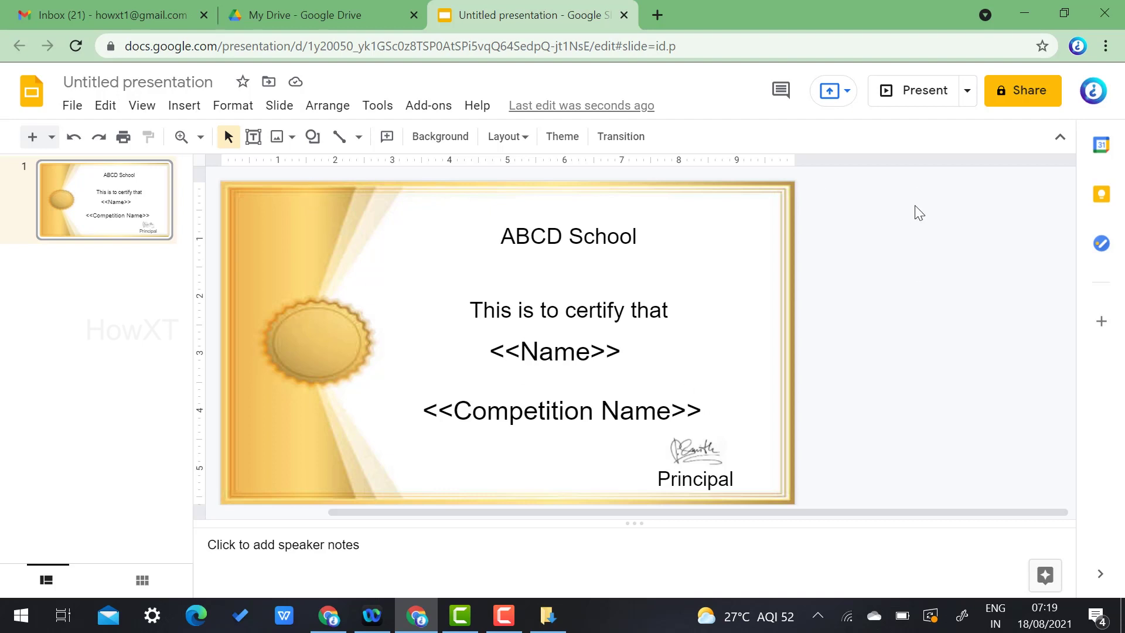
pyautogui.click(157, 85)
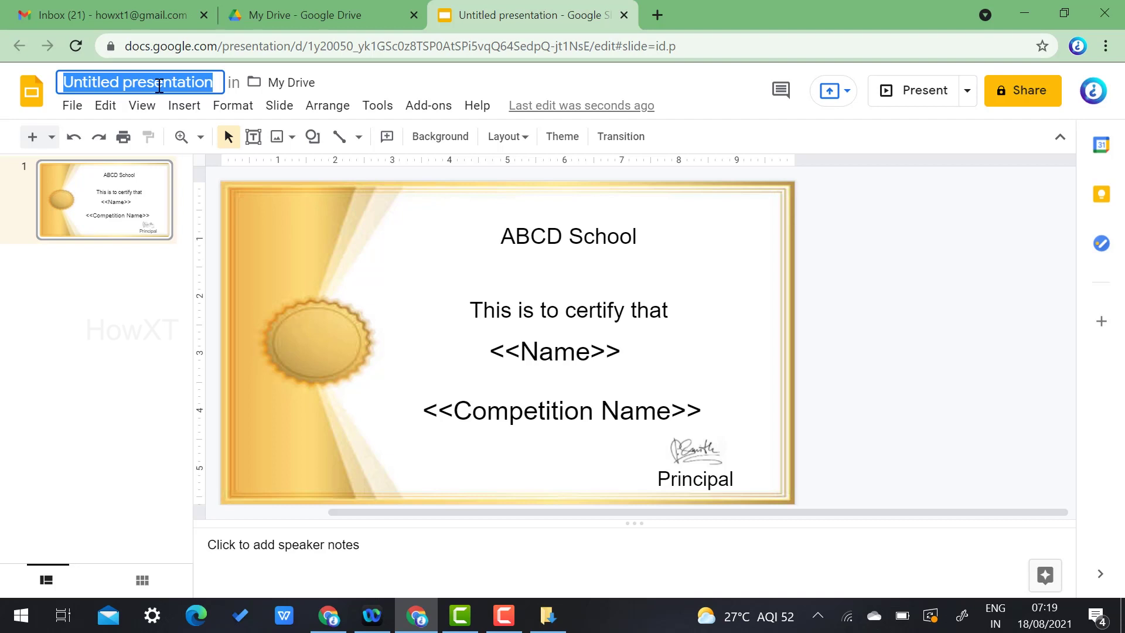
# Make a copy of the selected slide with My Drive's webinar folder as its destination
pyautogui.click(66, 107)
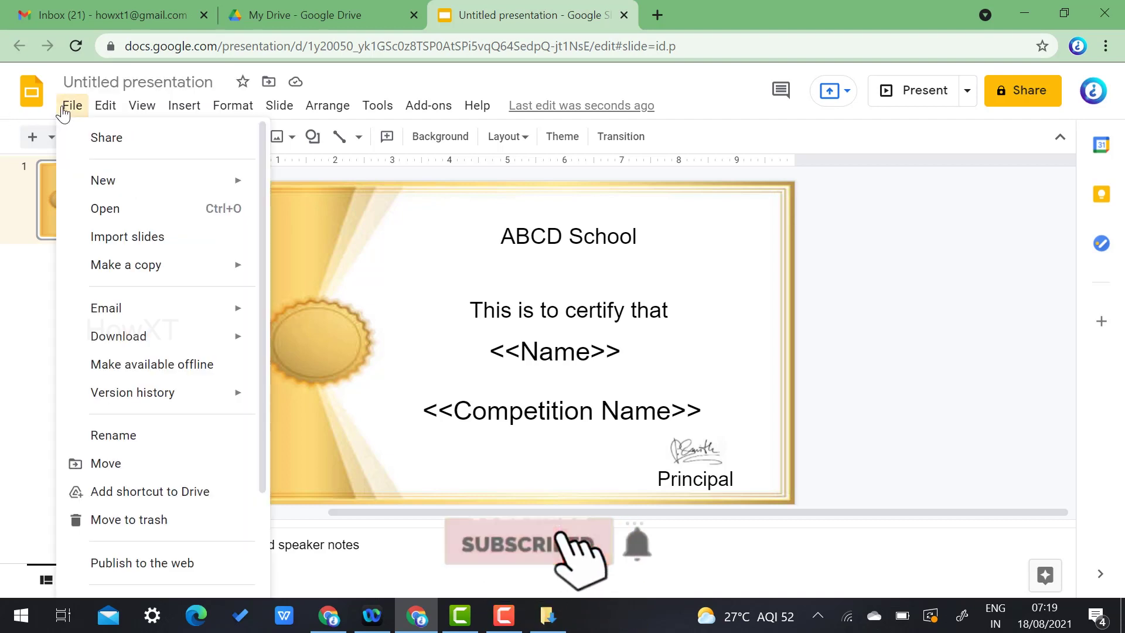
pyautogui.moveTo(128, 266)
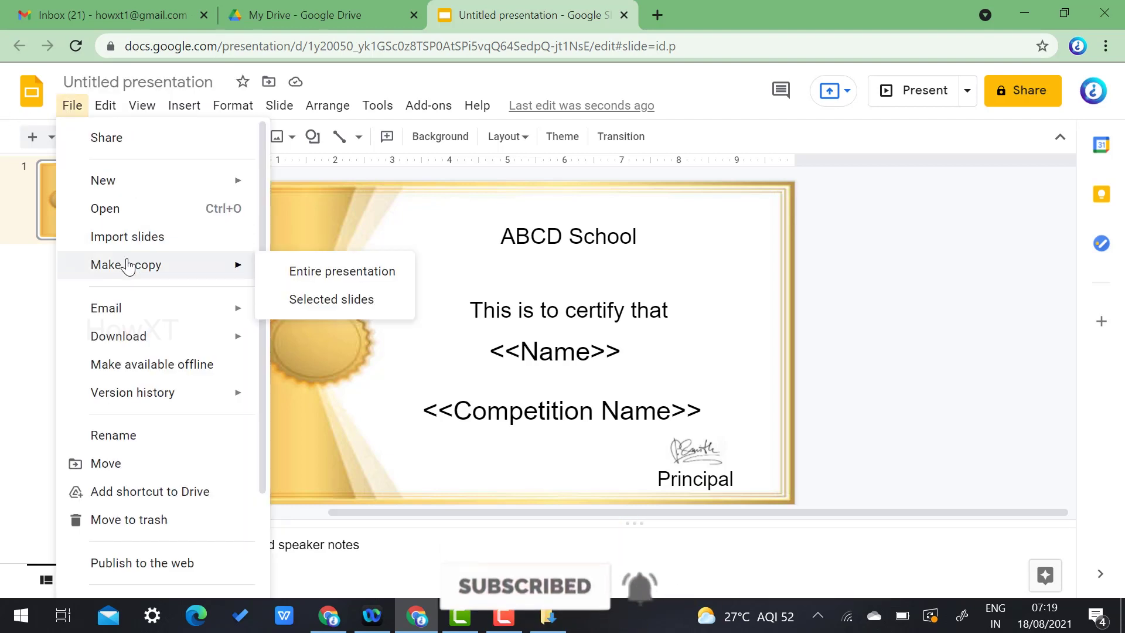
pyautogui.click(308, 298)
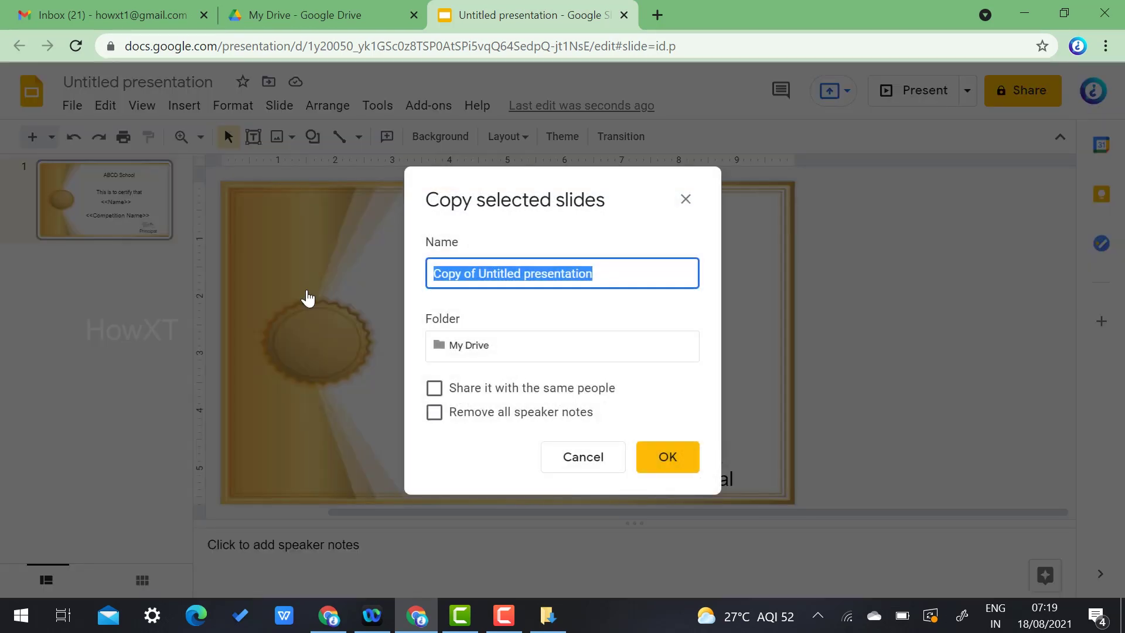
pyautogui.click(539, 351)
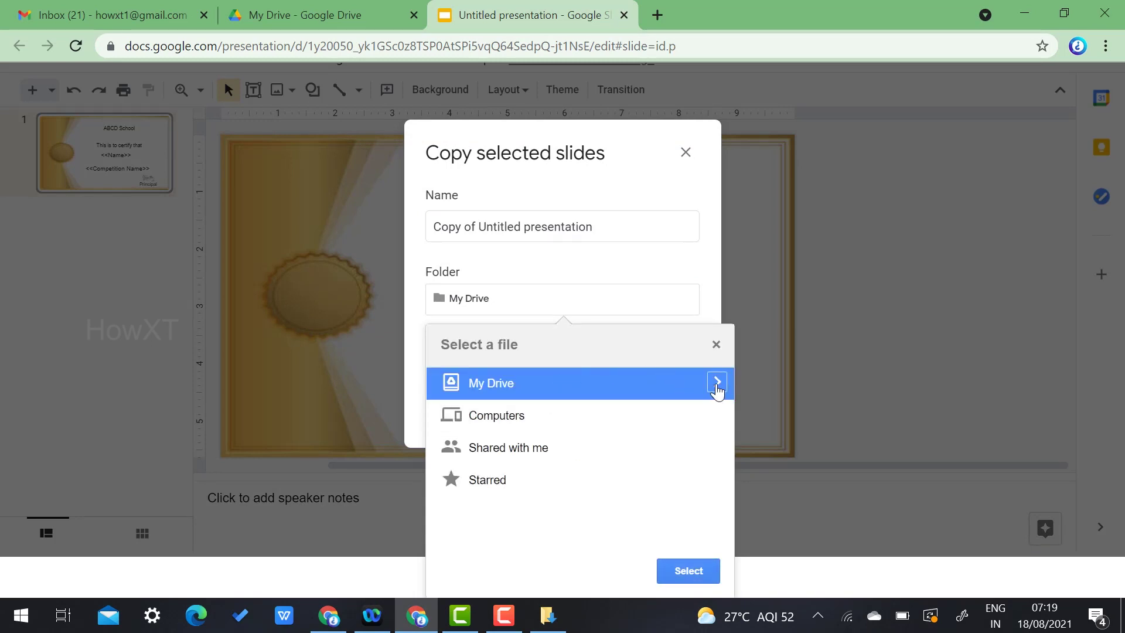
pyautogui.click(717, 387)
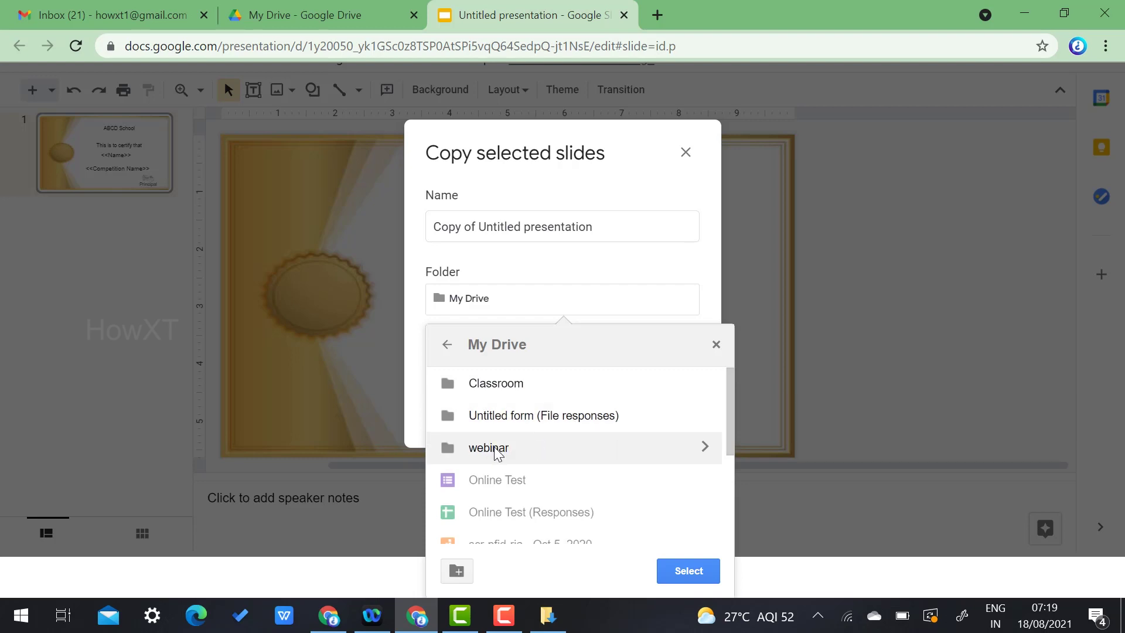
pyautogui.click(495, 448)
pyautogui.click(687, 573)
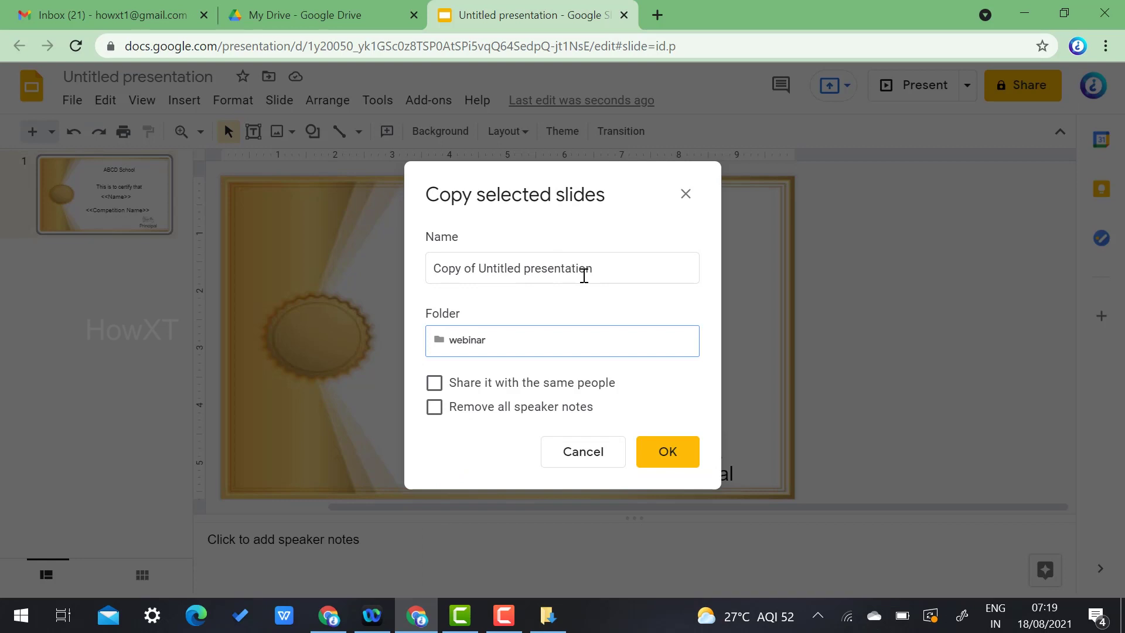
# Rename the copy to 'webinar', create it, and return to the Gmail tab
pyautogui.moveTo(582, 270); pyautogui.dragTo(434, 267)
pyautogui.press('BackSpace')
pyautogui.write('webinar')
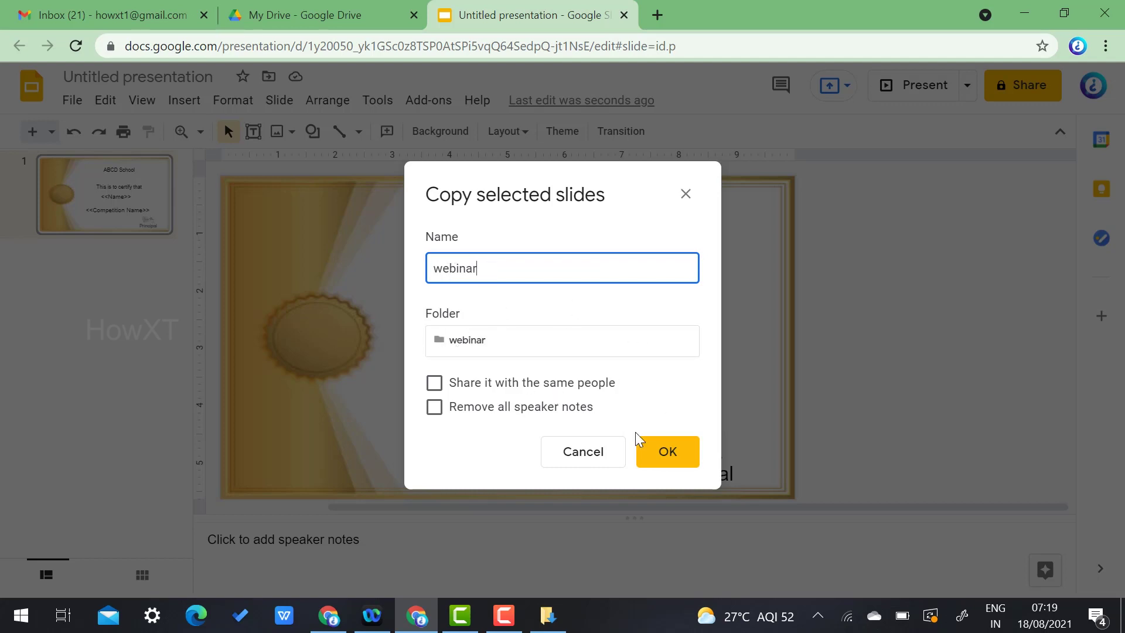
pyautogui.click(673, 456)
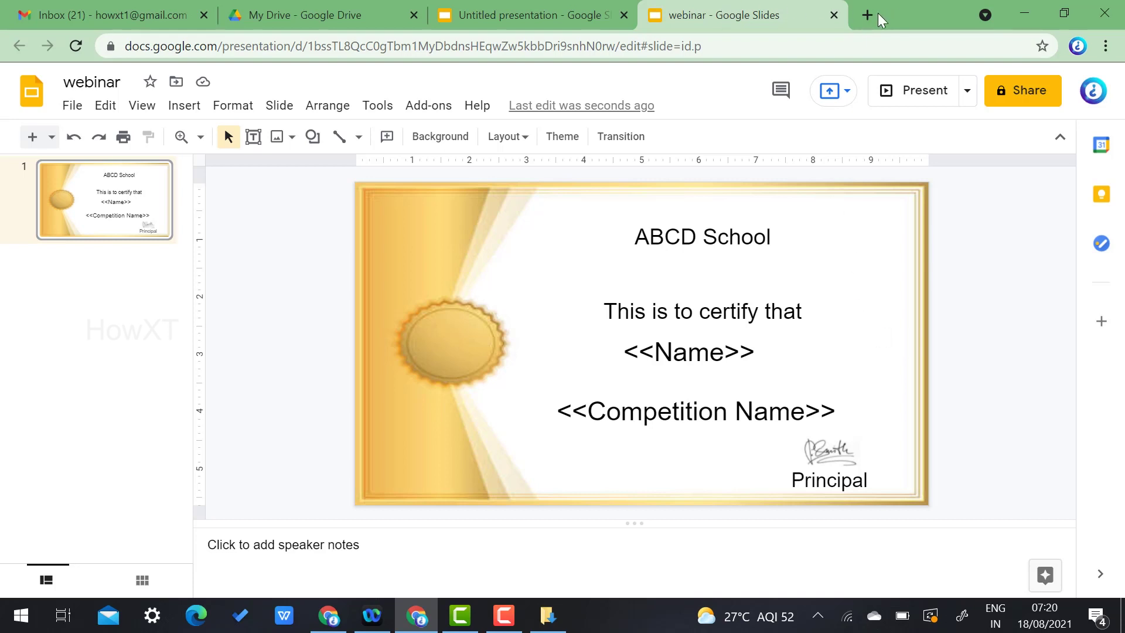
pyautogui.click(85, 4)
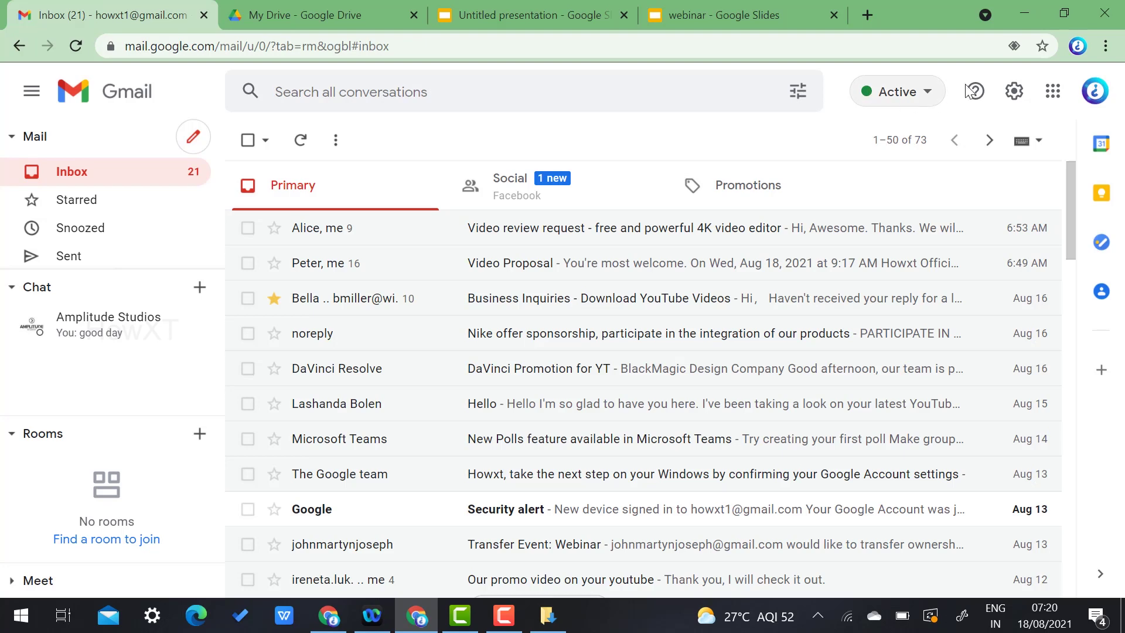
# Launch Google Forms from the Google apps grid in Gmail
pyautogui.click(1053, 92)
pyautogui.scroll(-12, 964, 263)
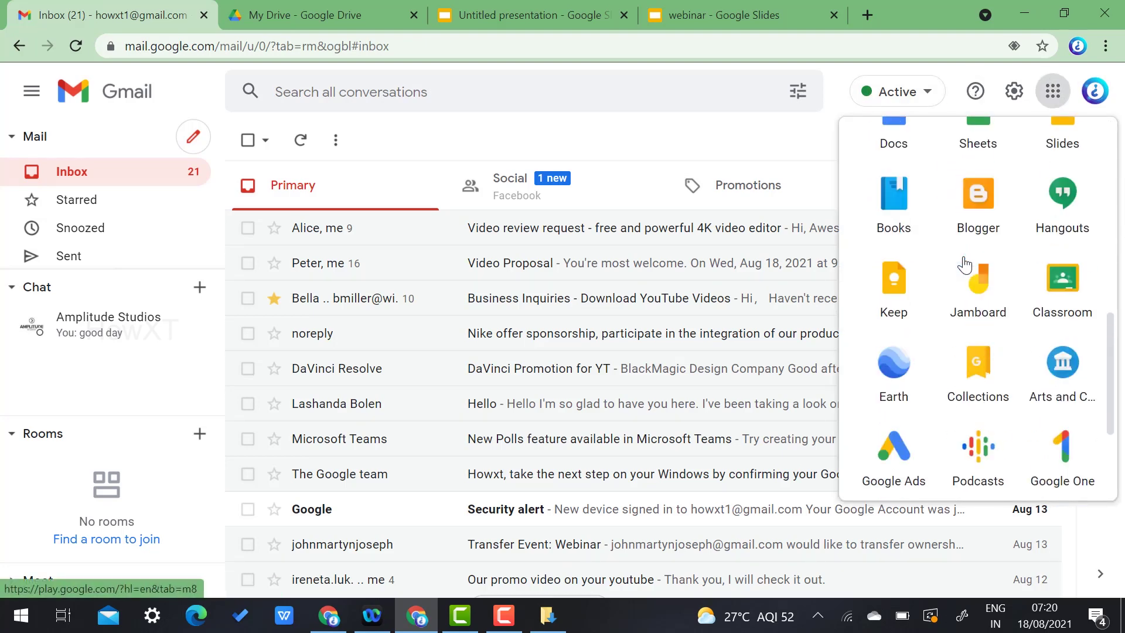
pyautogui.click(981, 352)
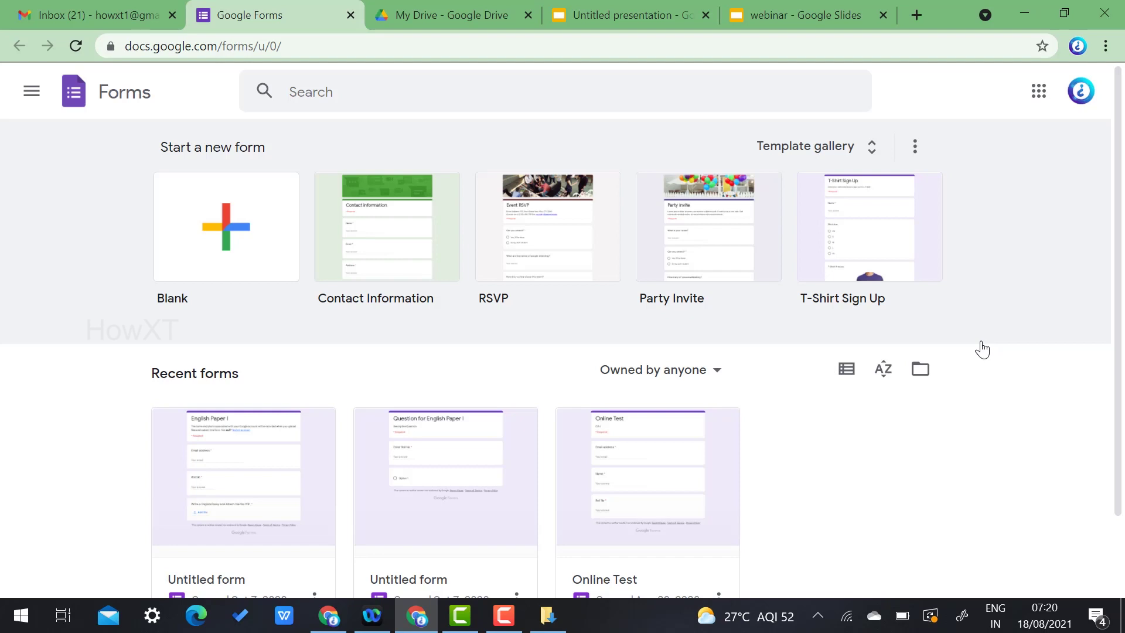
# Start a blank form and change its title to 'Webinar'
pyautogui.click(214, 230)
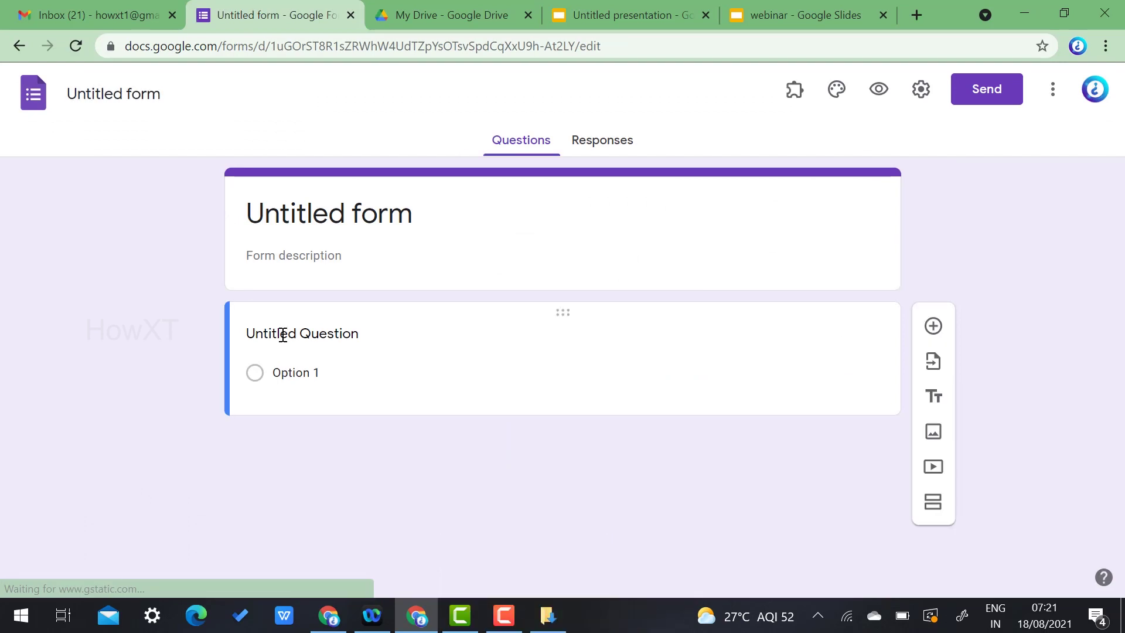
pyautogui.click(282, 332)
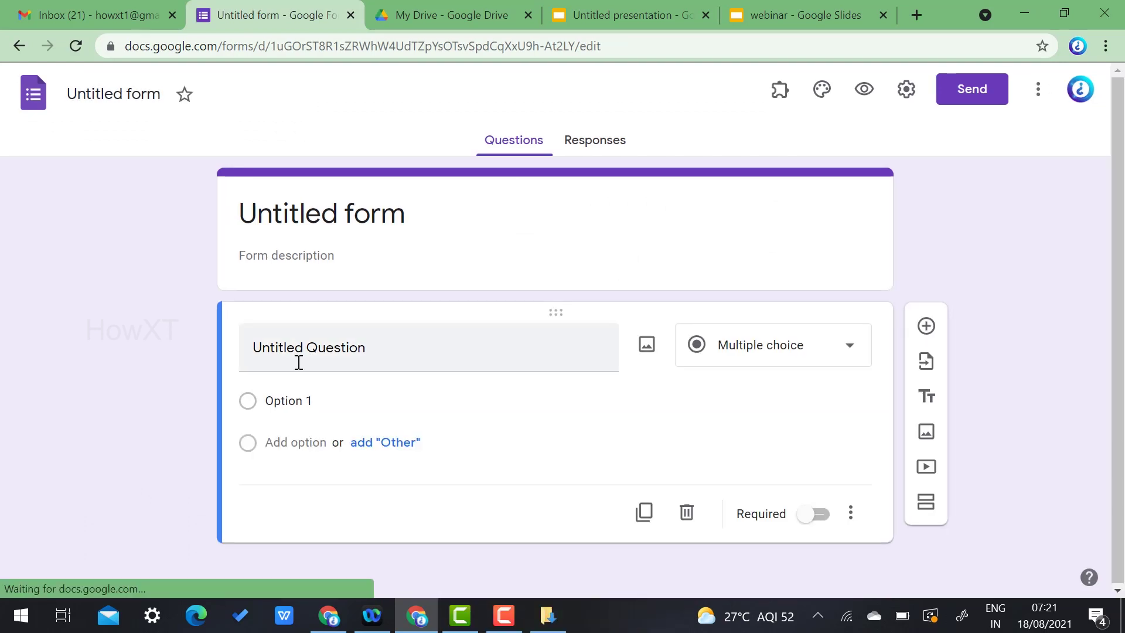
pyautogui.click(337, 204)
pyautogui.write('Webinar')
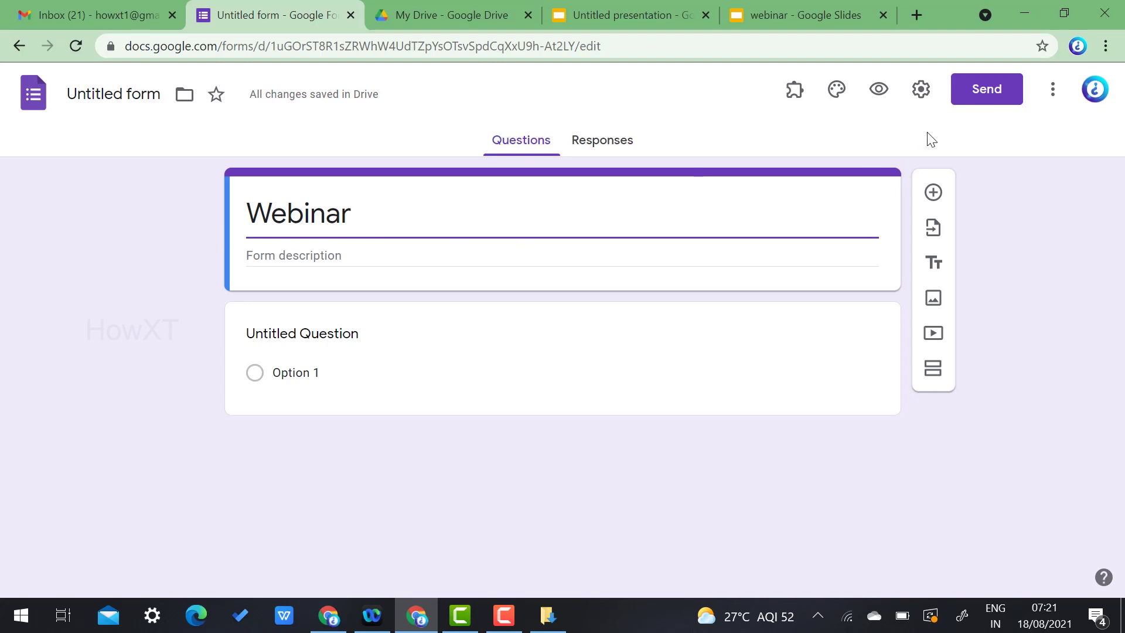
# Enable Collect emails and Limit to 1 response in General settings, then save
pyautogui.click(922, 93)
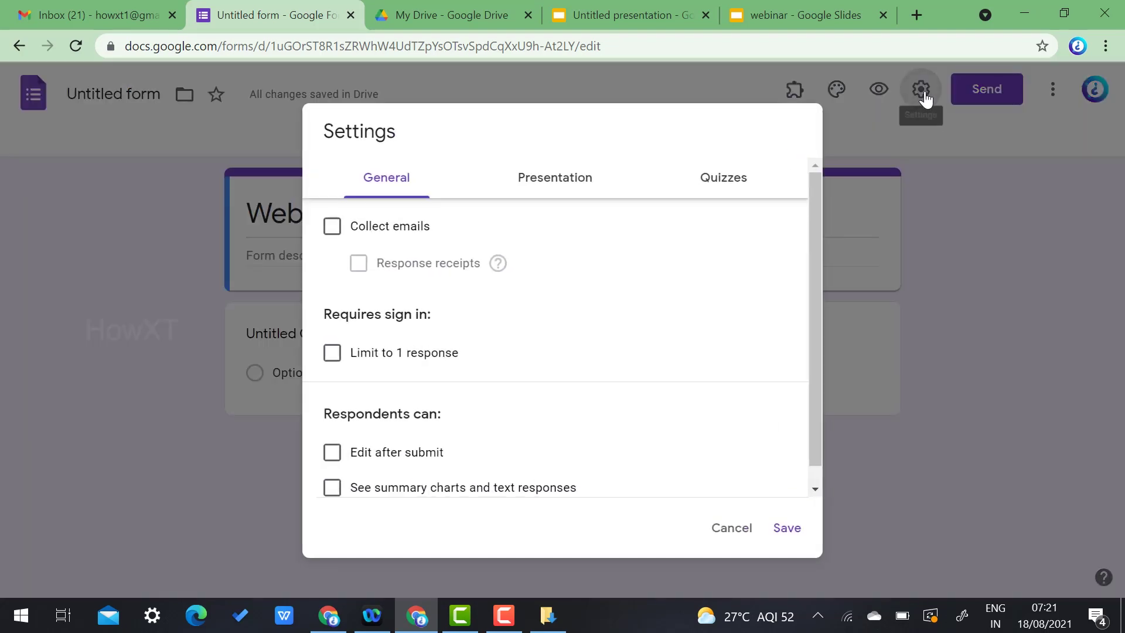
pyautogui.click(399, 231)
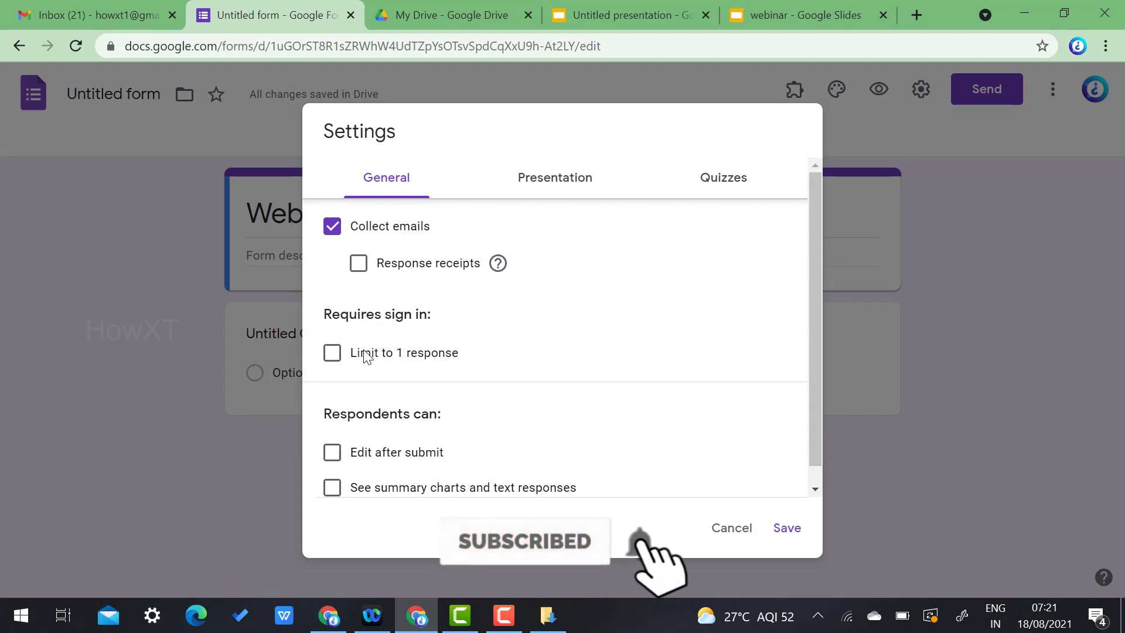
pyautogui.click(335, 361)
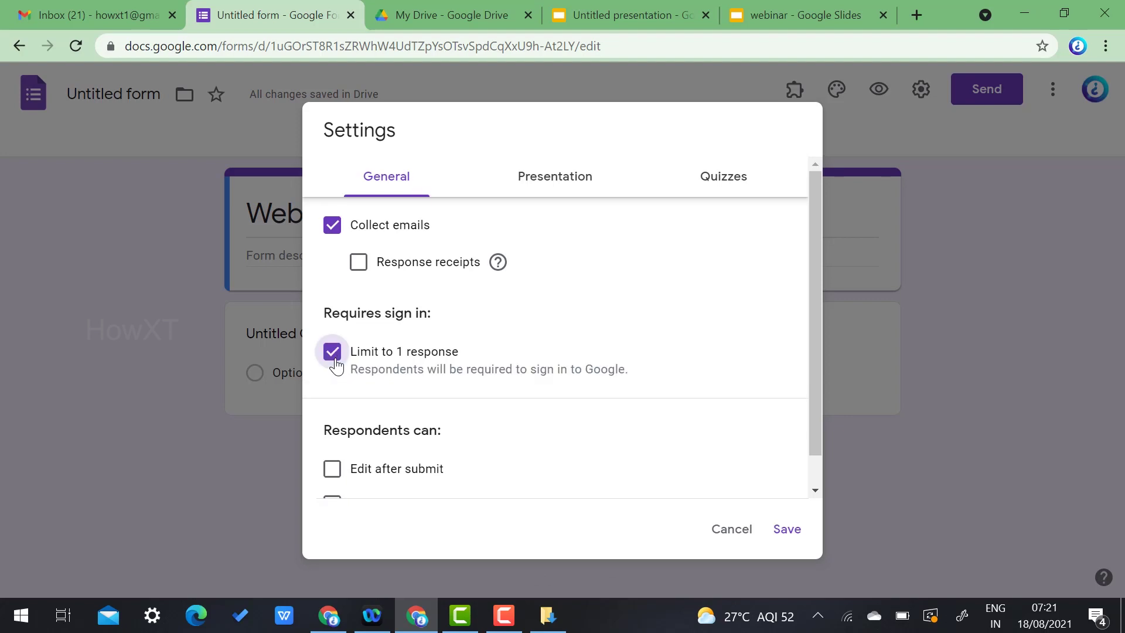
pyautogui.scroll(-1, 586, 410)
pyautogui.scroll(1, 668, 334)
pyautogui.click(550, 179)
pyautogui.click(728, 179)
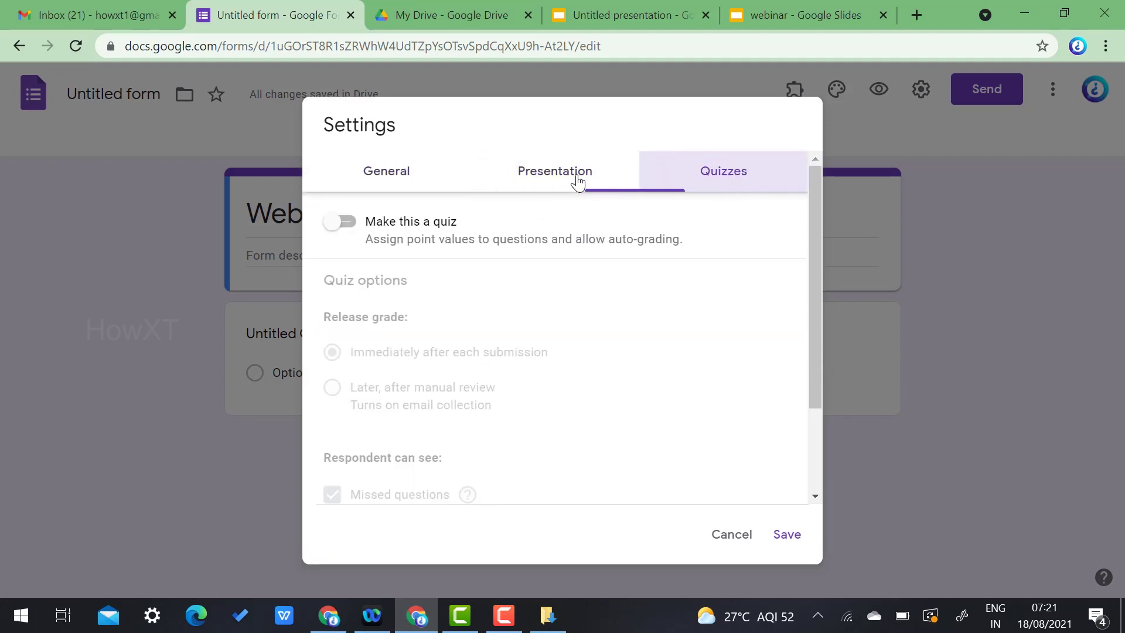
pyautogui.click(574, 182)
pyautogui.click(419, 178)
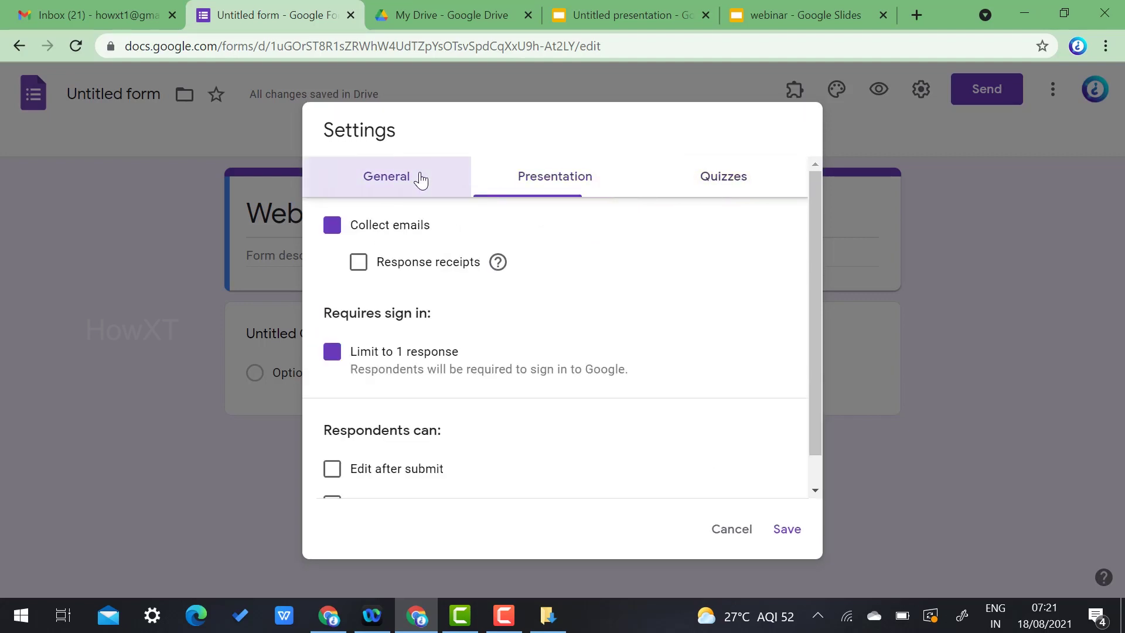
pyautogui.click(795, 530)
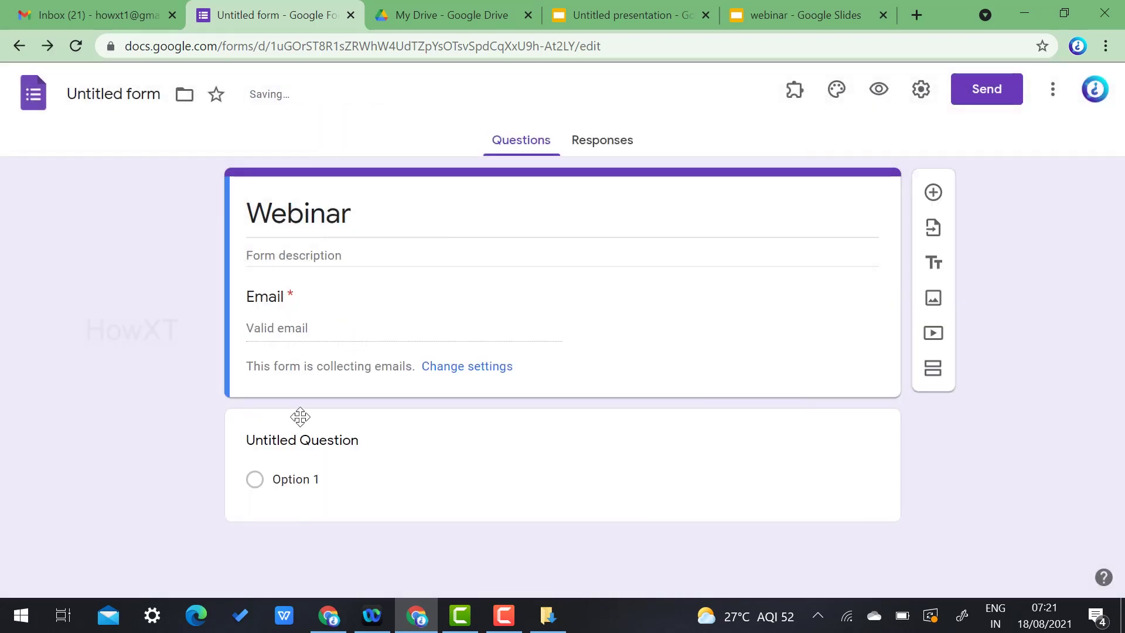
# Add required short-answer questions 'Name' and 'Name of Competition'
pyautogui.click(304, 438)
pyautogui.write('Nam')
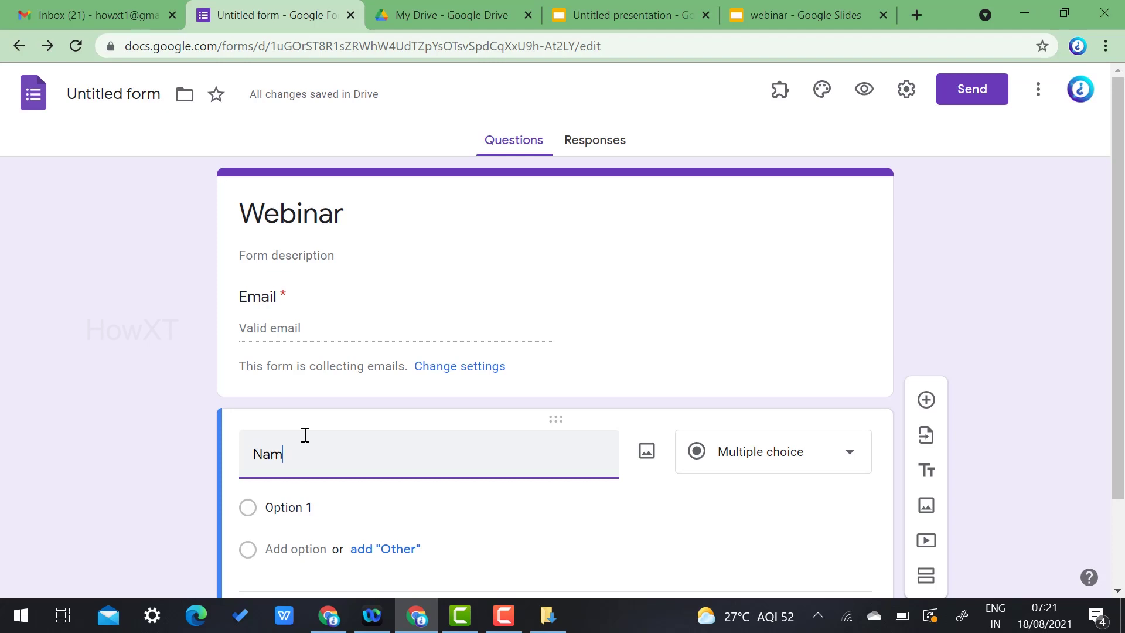
pyautogui.write('e')
pyautogui.click(695, 463)
pyautogui.click(762, 454)
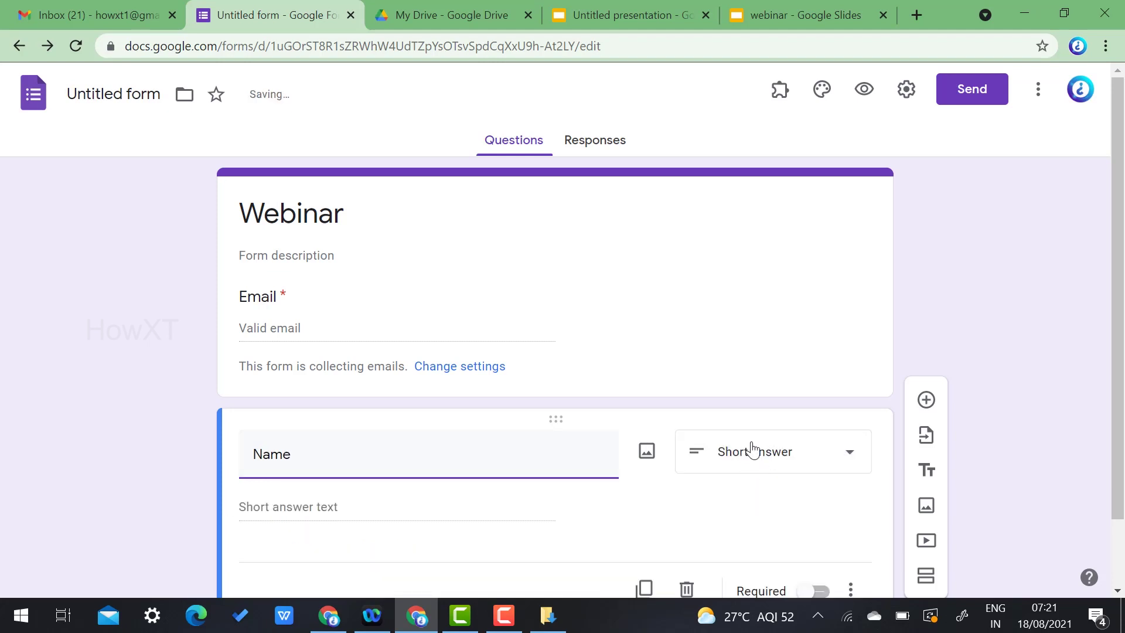
pyautogui.click(810, 514)
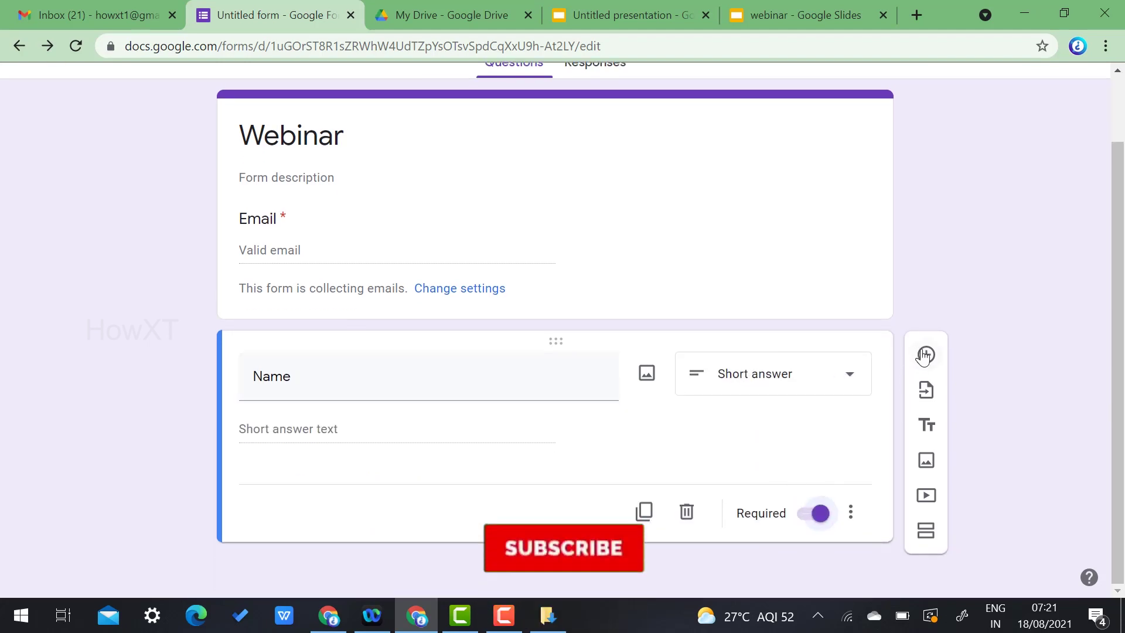
pyautogui.click(924, 354)
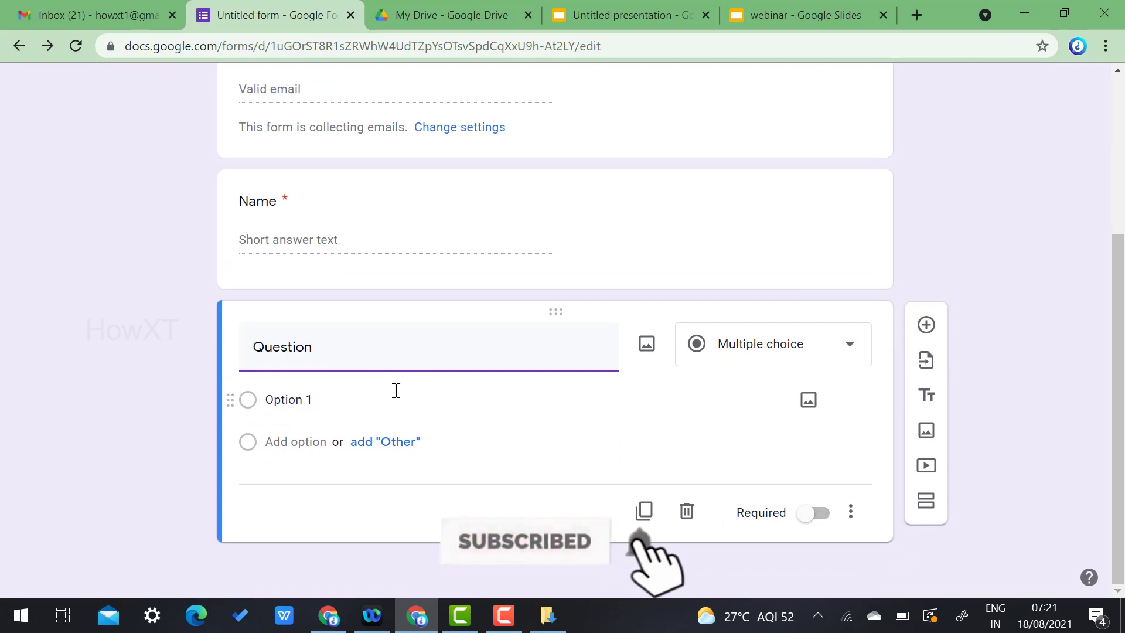
pyautogui.write('Name of Competition')
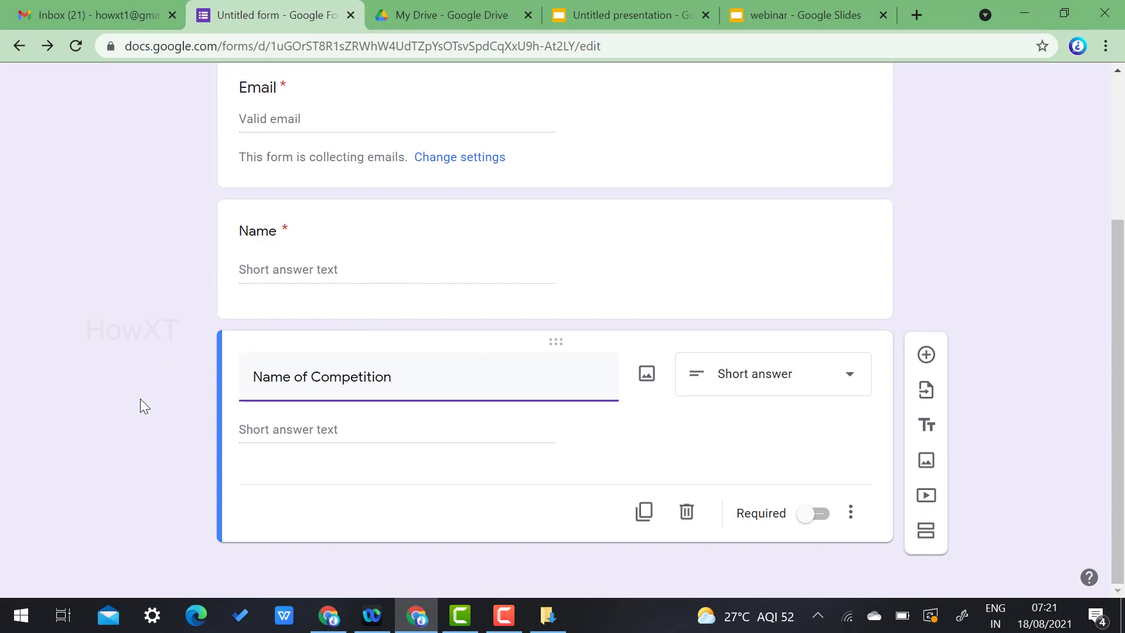
pyautogui.click(814, 513)
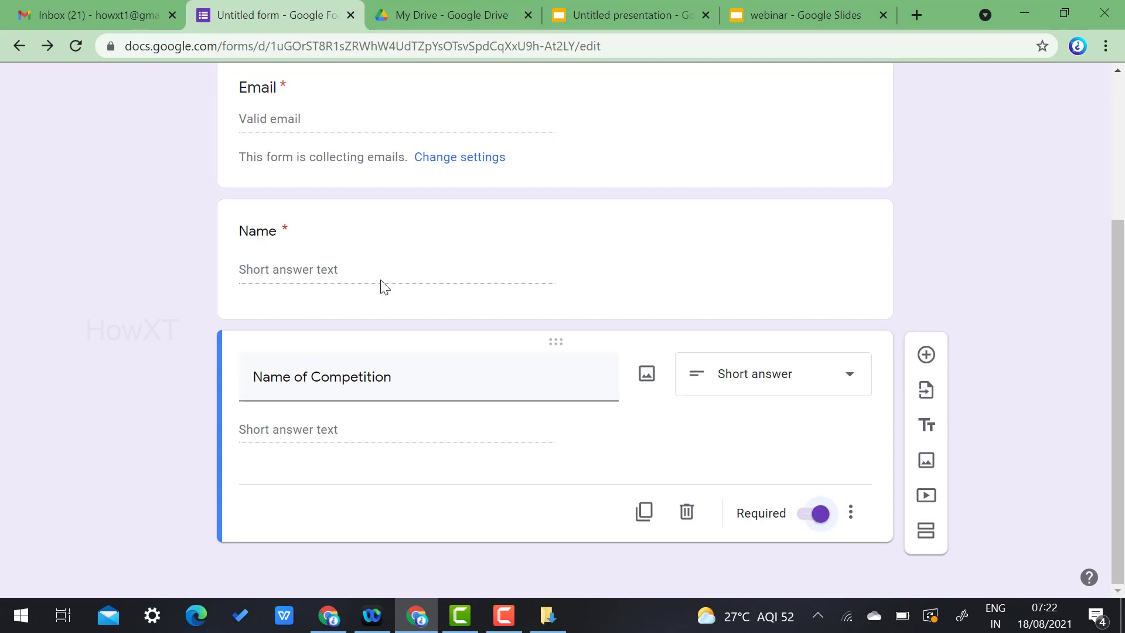
# Check the Responses page, return to Questions, and open the Send form dialog
pyautogui.scroll(4, 380, 284)
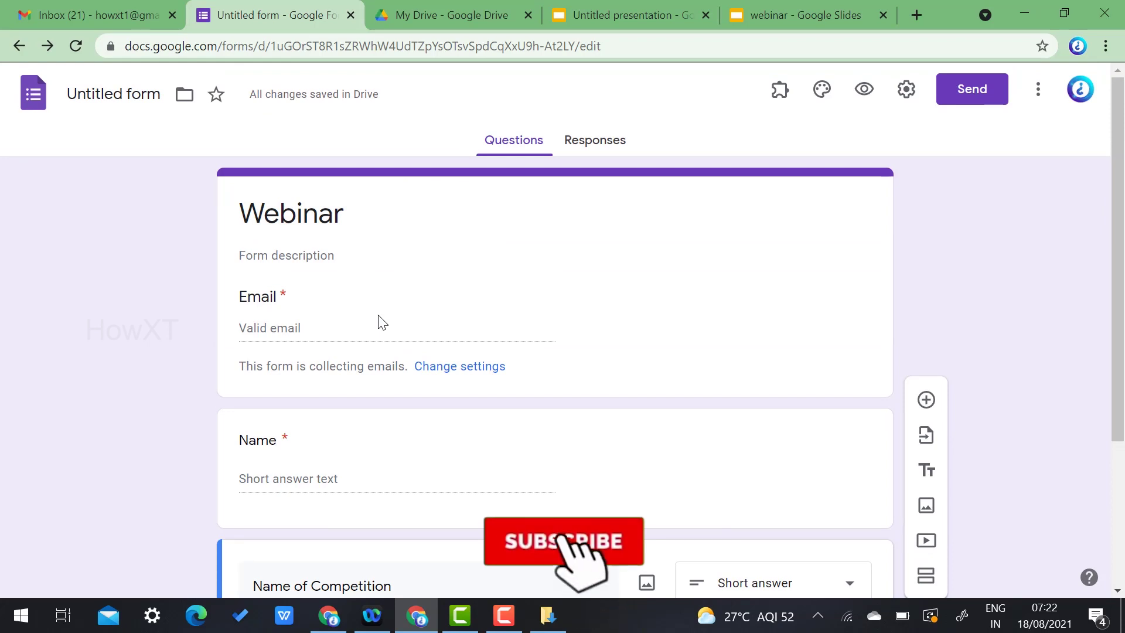
pyautogui.click(596, 150)
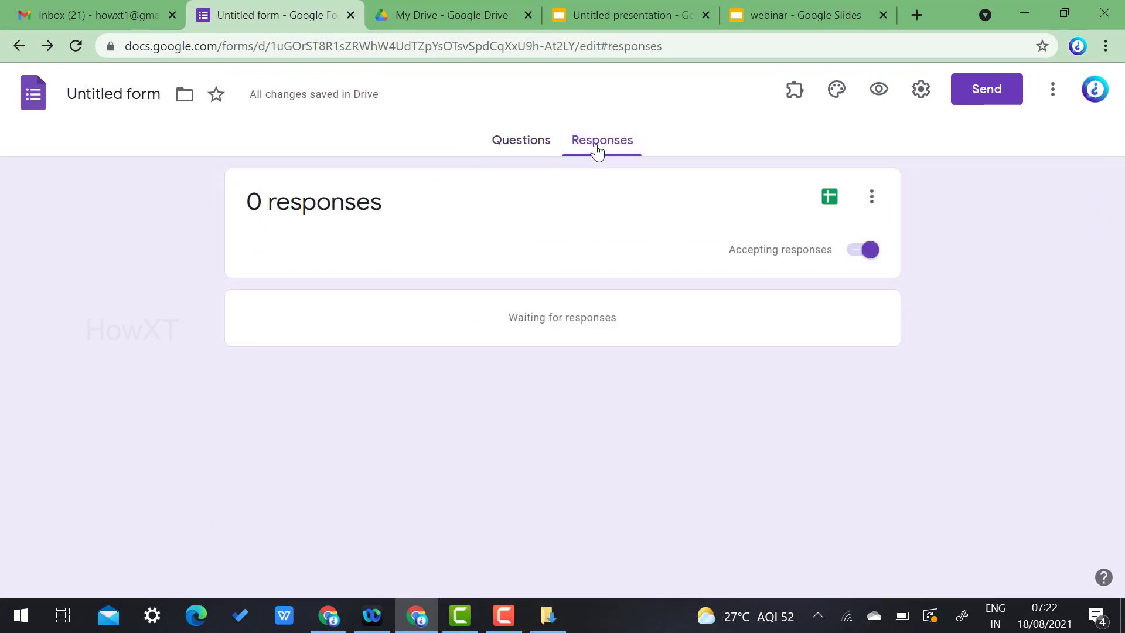
pyautogui.click(536, 147)
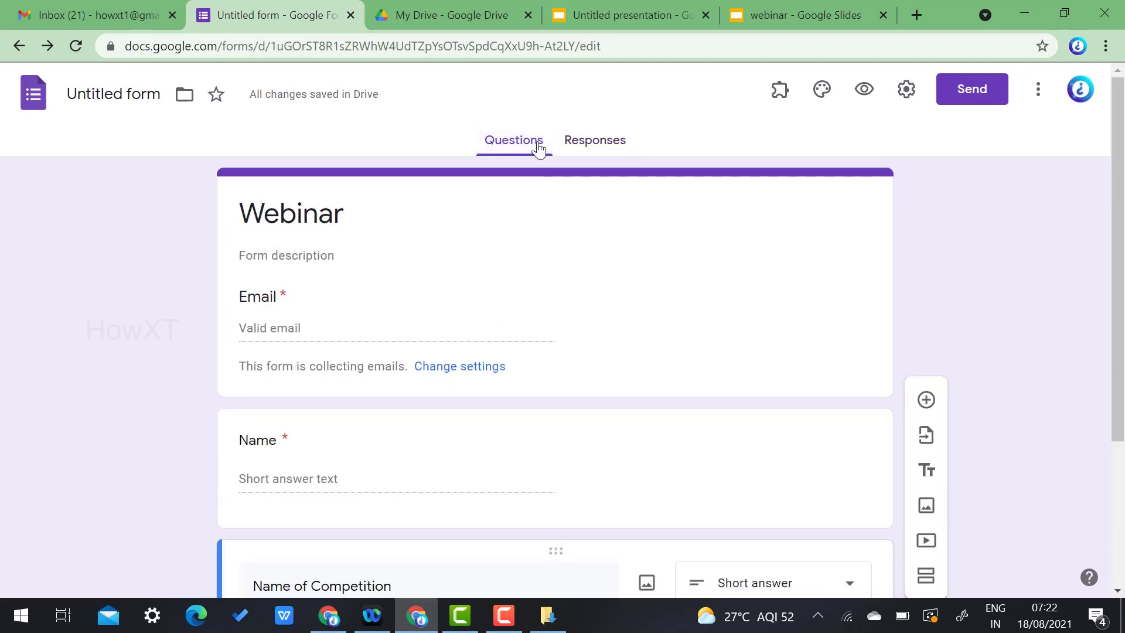
pyautogui.click(1000, 94)
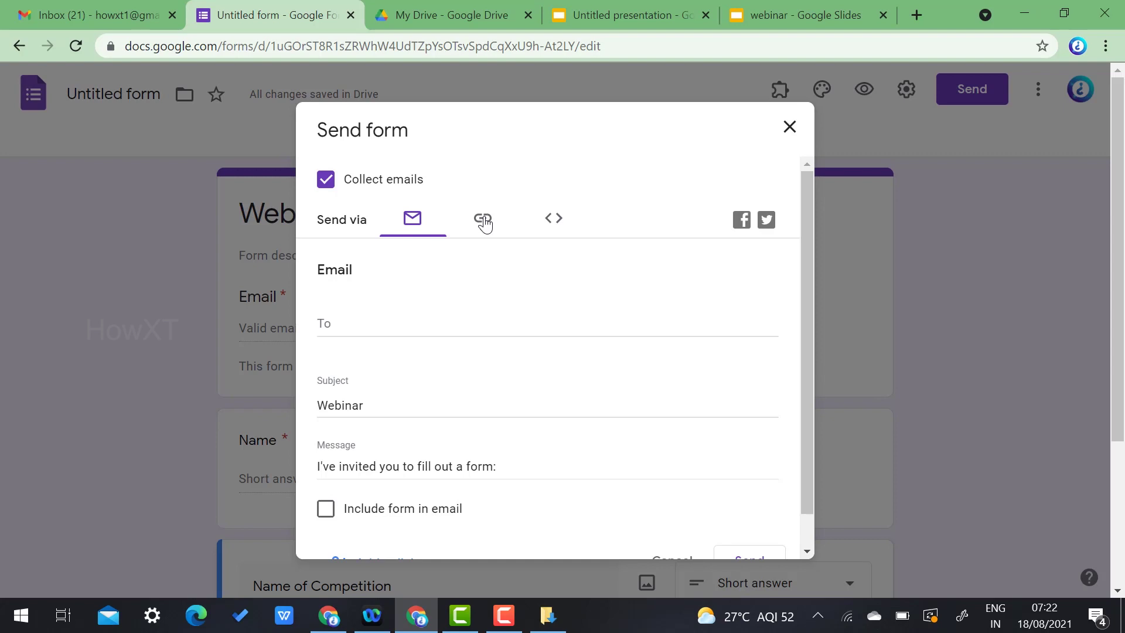
# Copy the shortened form link and open it in a new browser tab
pyautogui.click(483, 220)
pyautogui.click(326, 335)
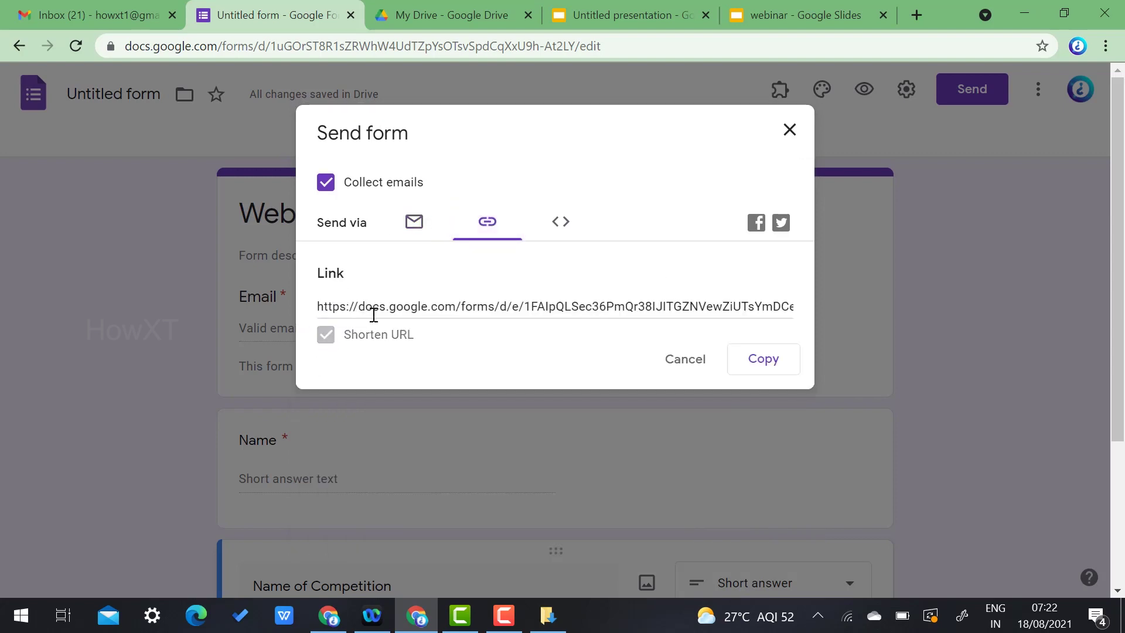
pyautogui.click(762, 358)
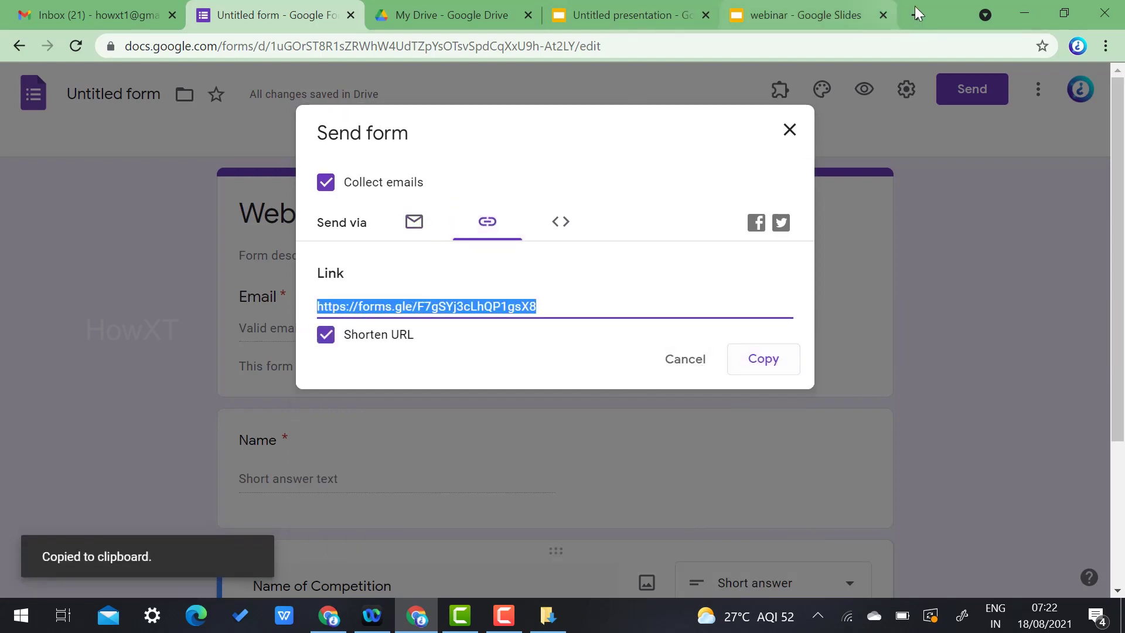
pyautogui.click(916, 15)
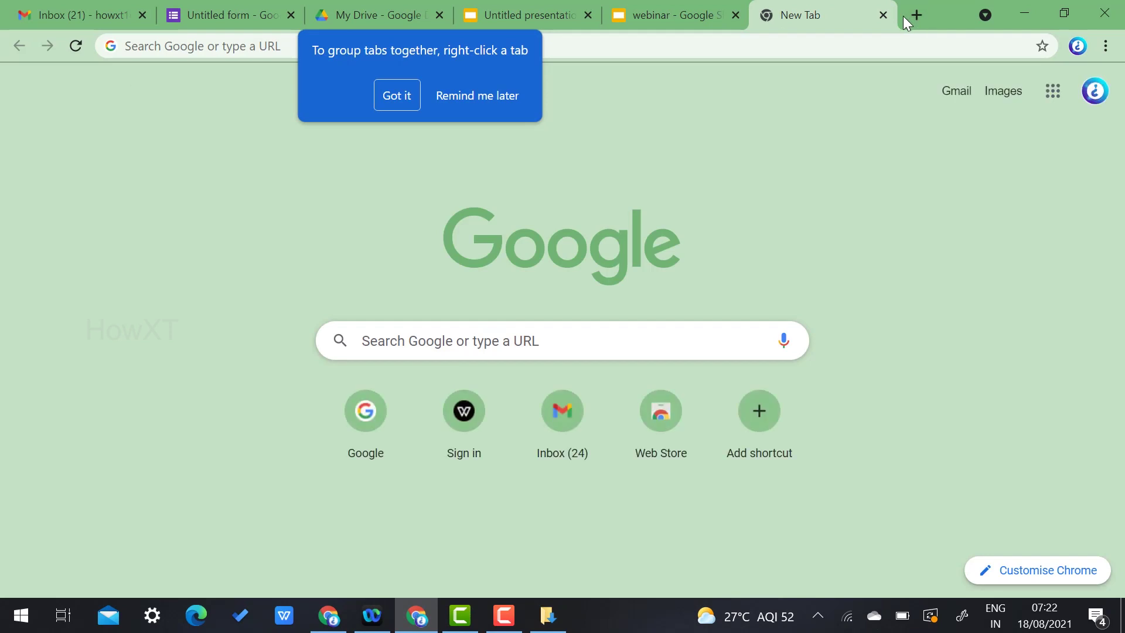
pyautogui.click(796, 41)
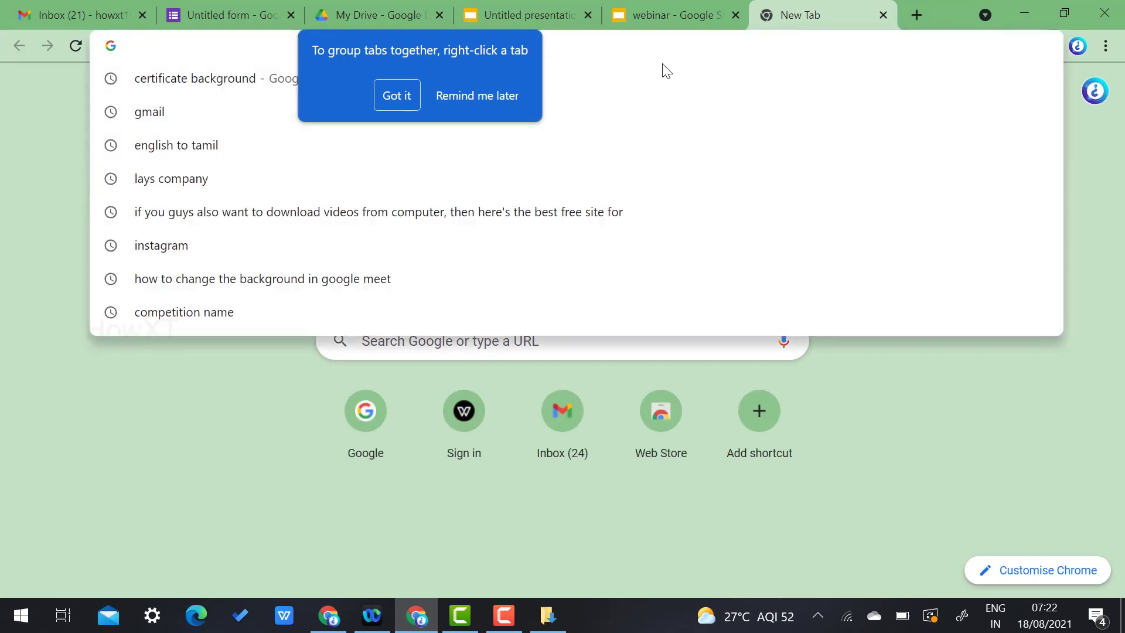
pyautogui.click(414, 92)
pyautogui.click(206, 45)
pyautogui.hotkey('ctrl', 'v')
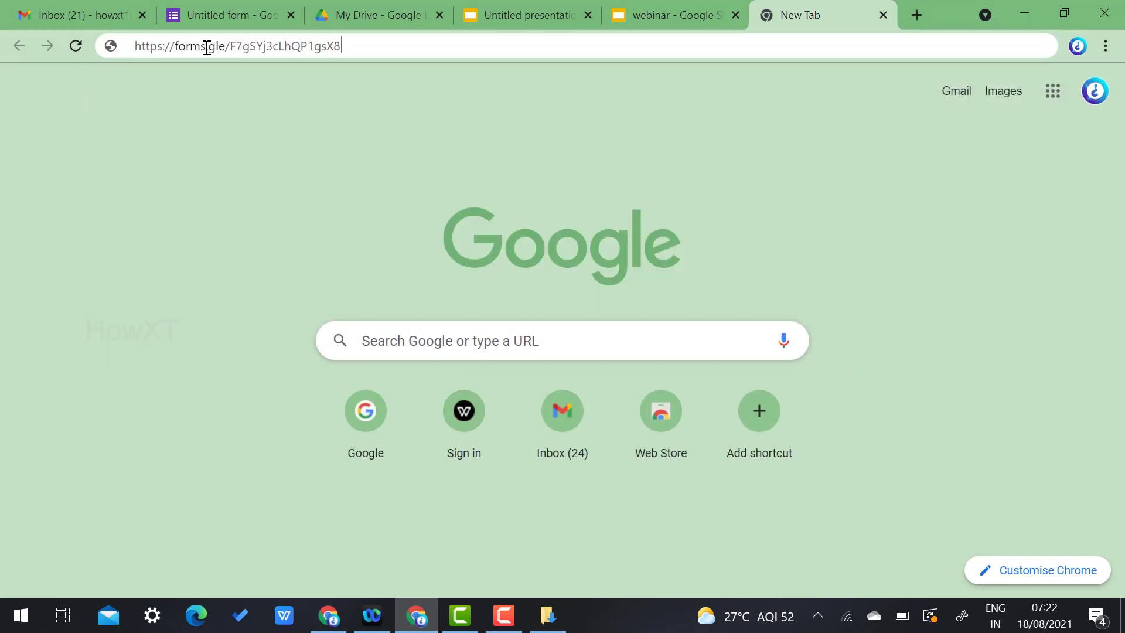
pyautogui.press('Return')
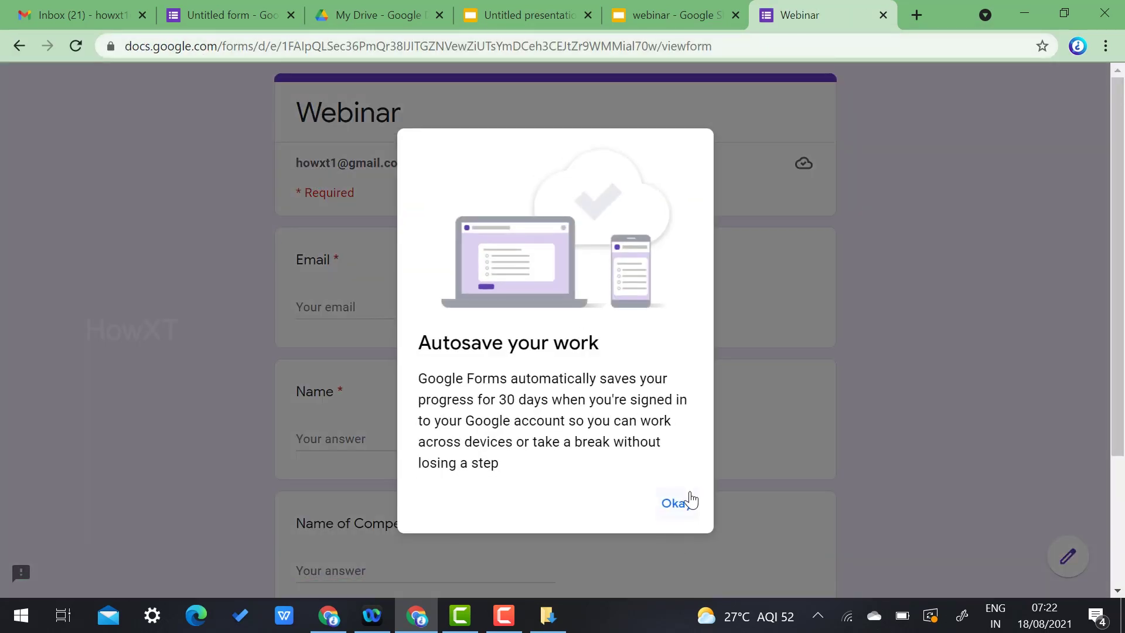
# Try the live form's Email and Name fields, then close the test tab
pyautogui.click(691, 500)
pyautogui.scroll(-2, 335, 211)
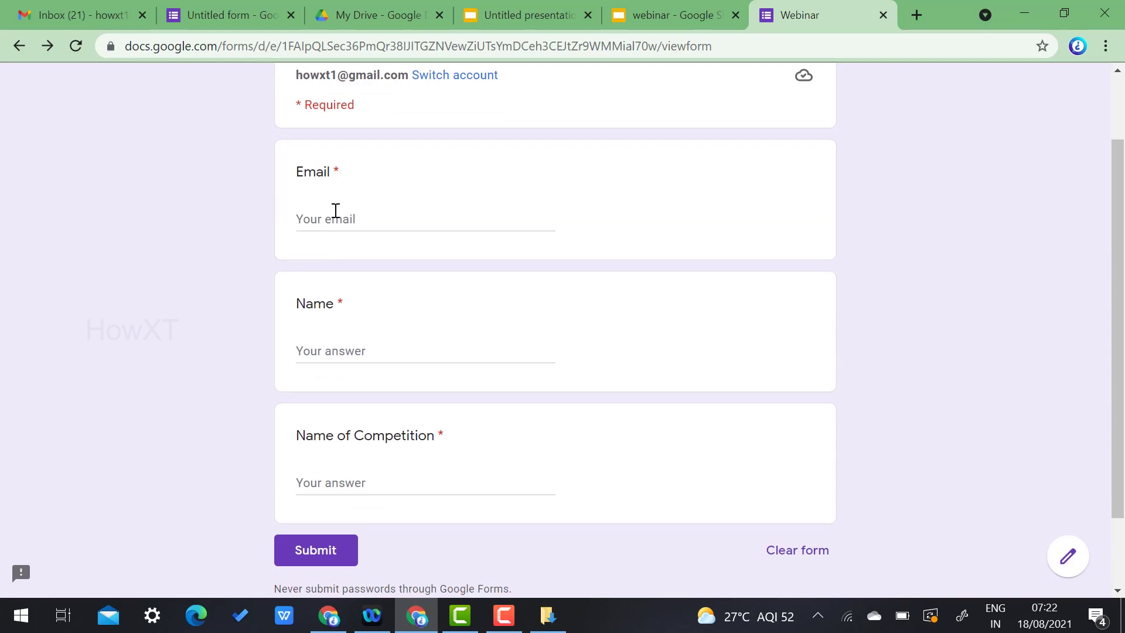
pyautogui.click(335, 213)
pyautogui.click(334, 345)
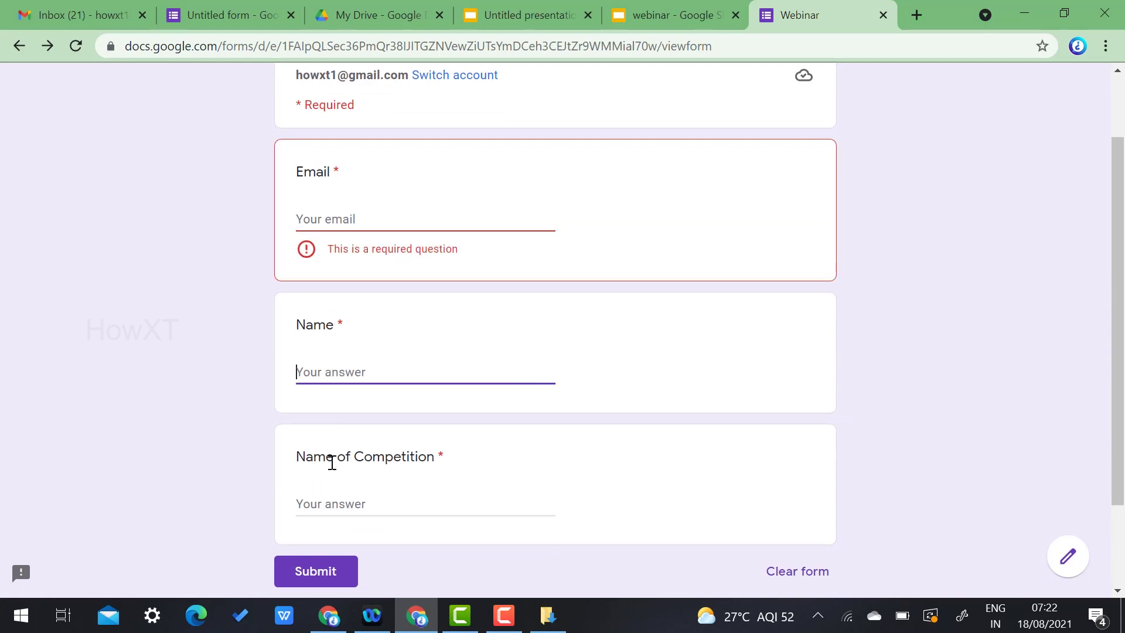
pyautogui.click(329, 459)
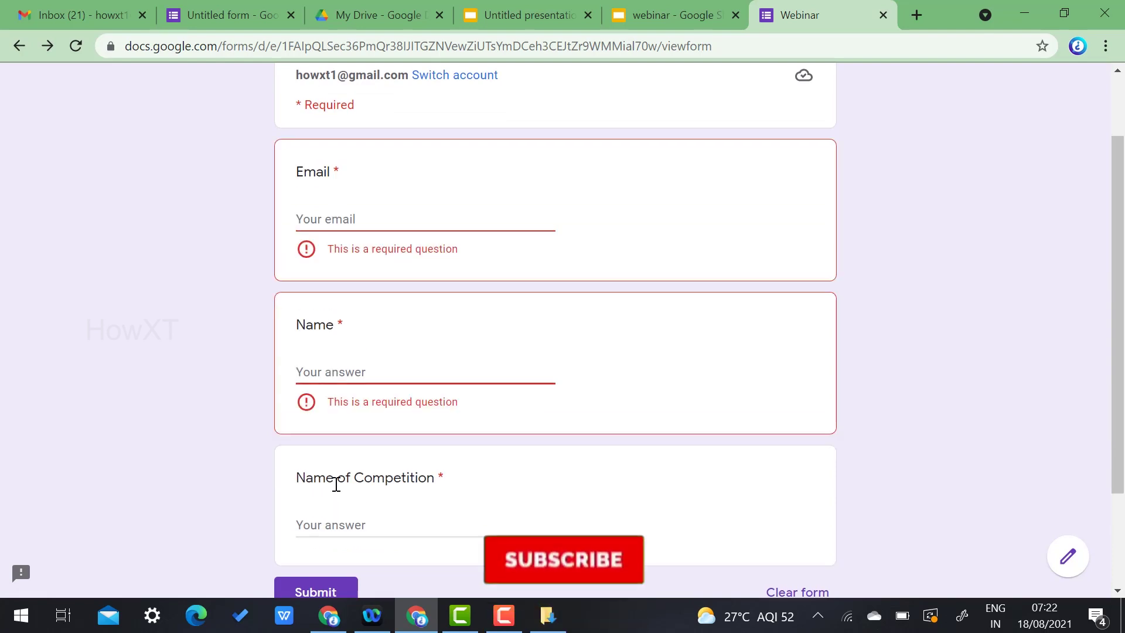
pyautogui.click(883, 15)
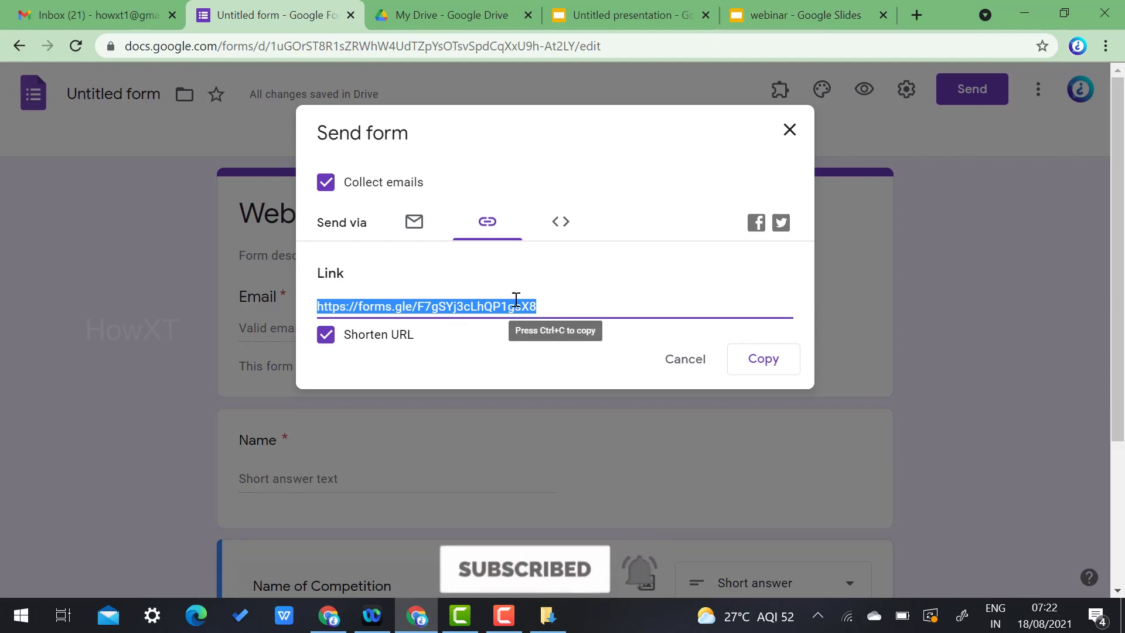
# Link the form's responses to a newly created spreadsheet
pyautogui.click(789, 132)
pyautogui.click(604, 143)
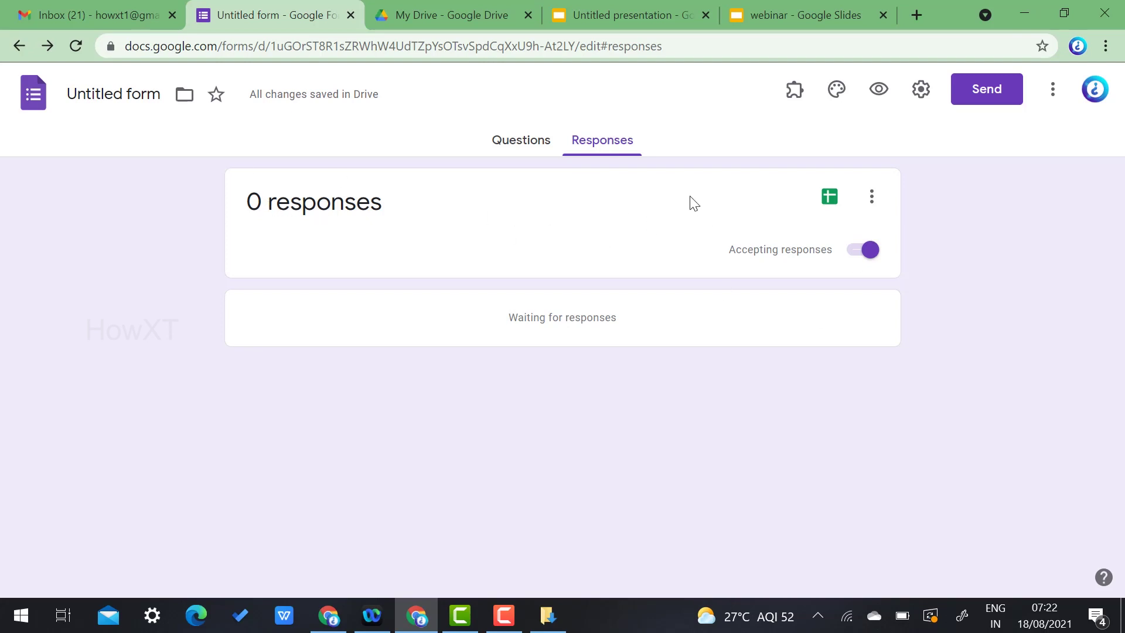
pyautogui.click(829, 200)
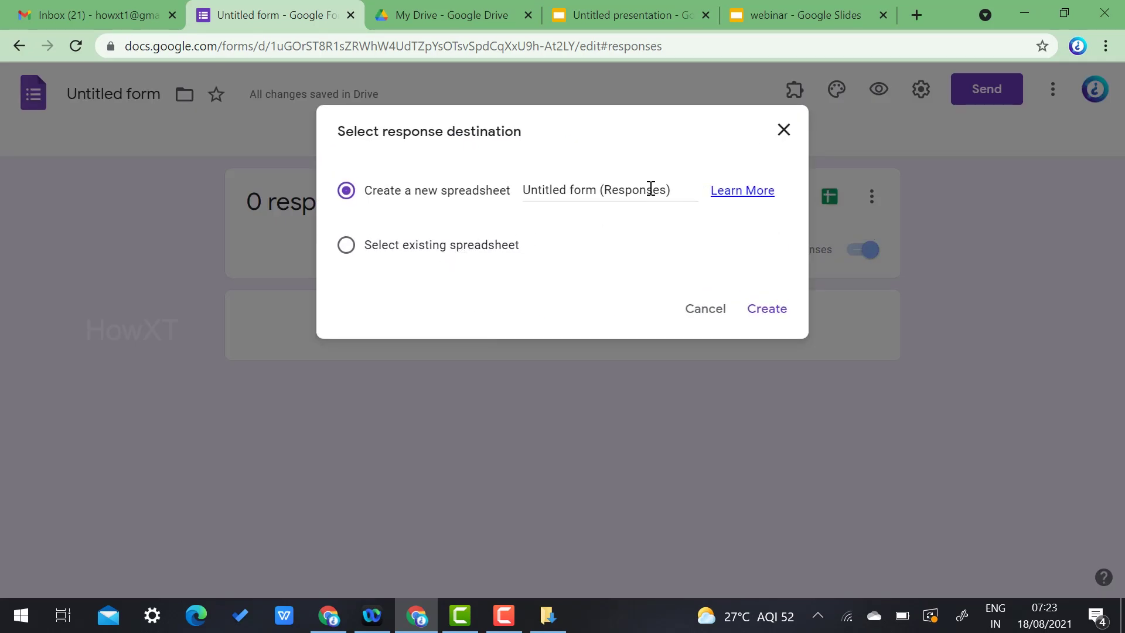
pyautogui.click(546, 189)
pyautogui.tripleClick(570, 191)
pyautogui.click(769, 311)
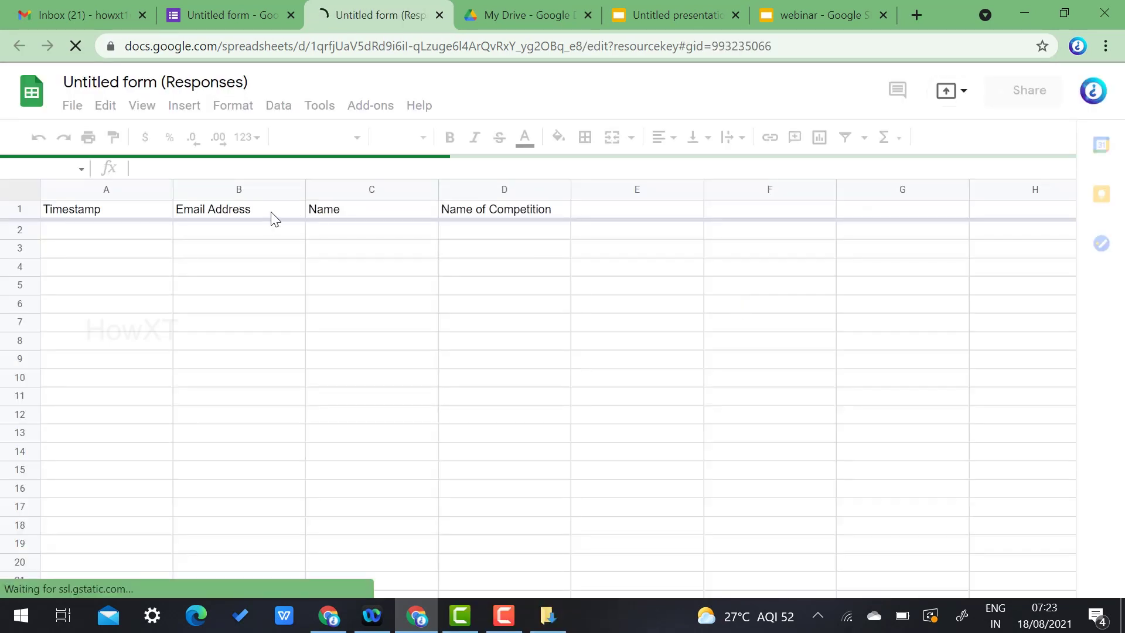
# Check the sheet's Email Address, Name and Name of Competition headers against the form
pyautogui.click(281, 210)
pyautogui.click(326, 211)
pyautogui.click(458, 206)
pyautogui.click(229, 14)
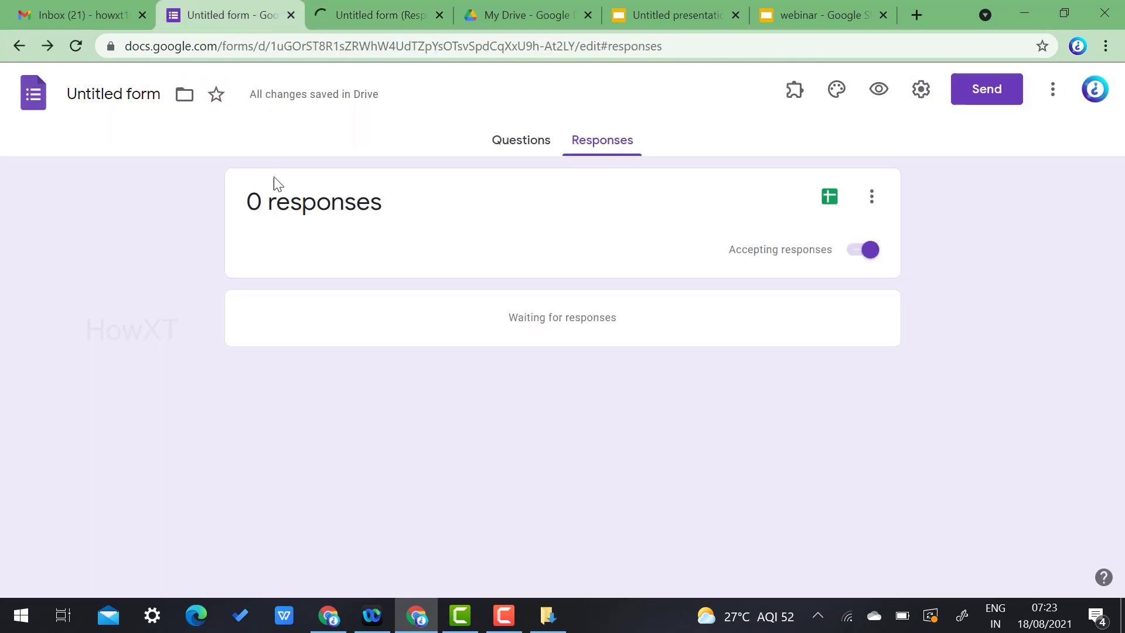
pyautogui.click(532, 141)
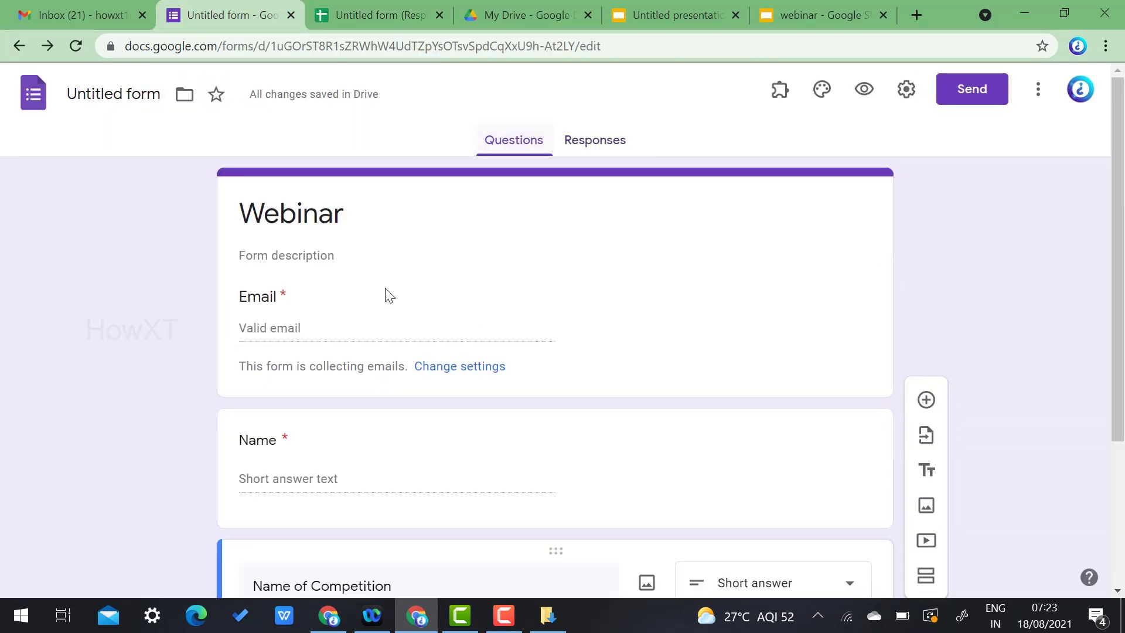
pyautogui.click(343, 7)
pyautogui.click(350, 300)
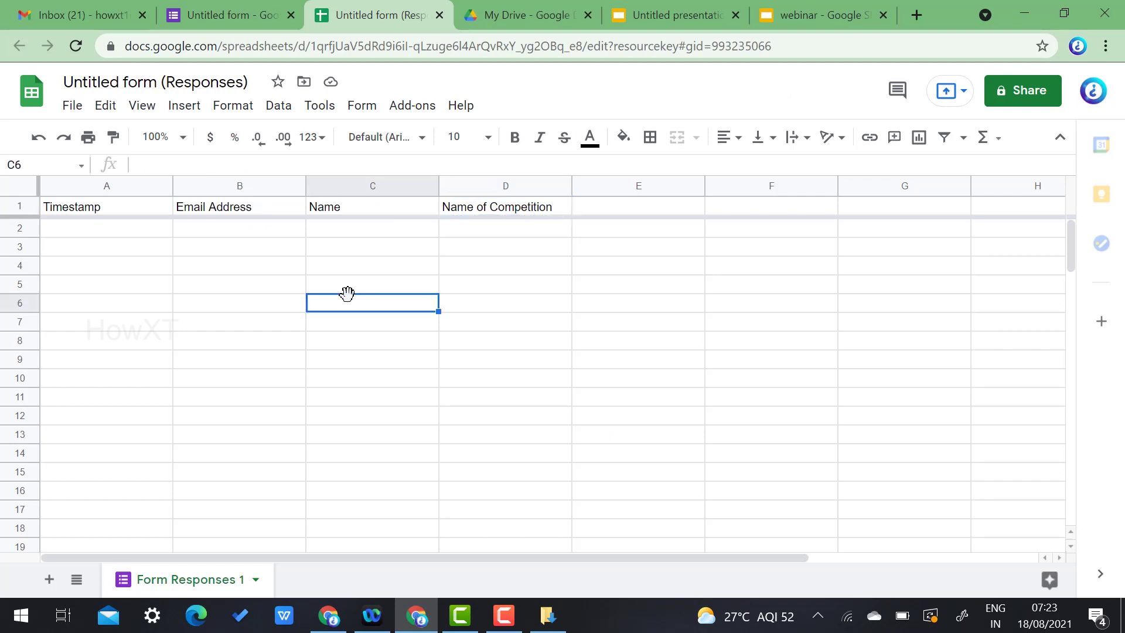
pyautogui.click(242, 212)
pyautogui.click(496, 212)
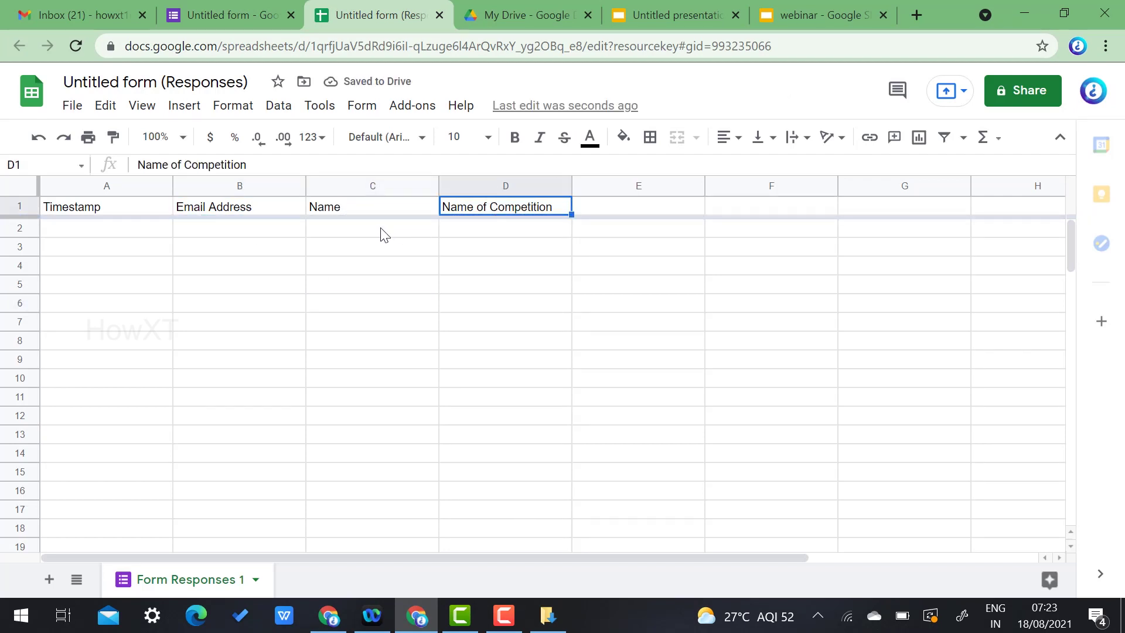
pyautogui.click(623, 7)
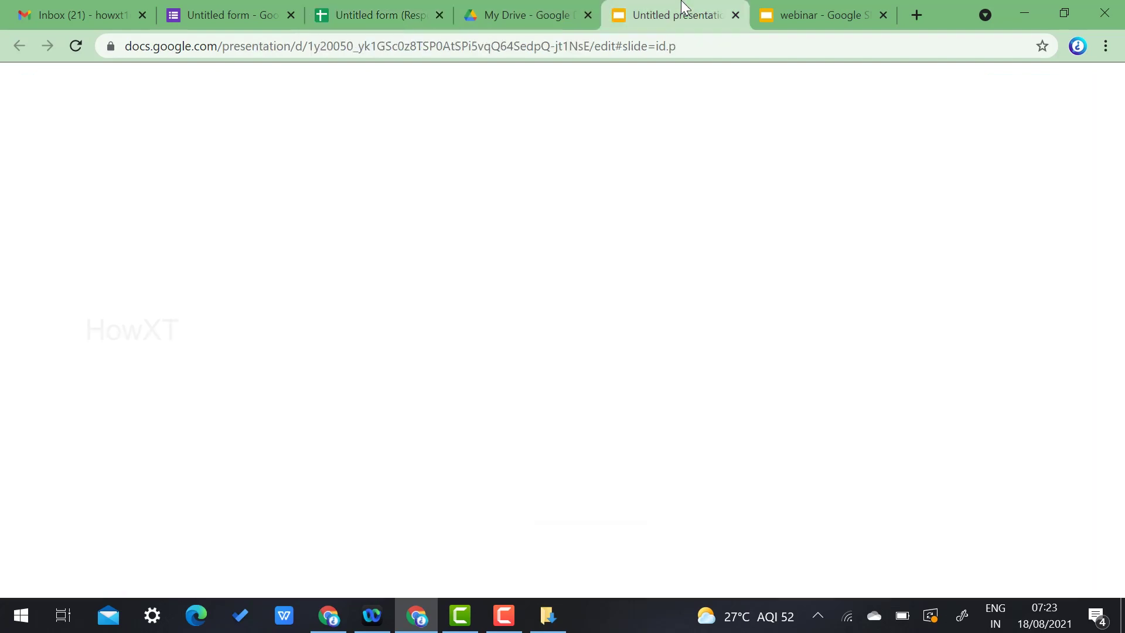
pyautogui.click(375, 8)
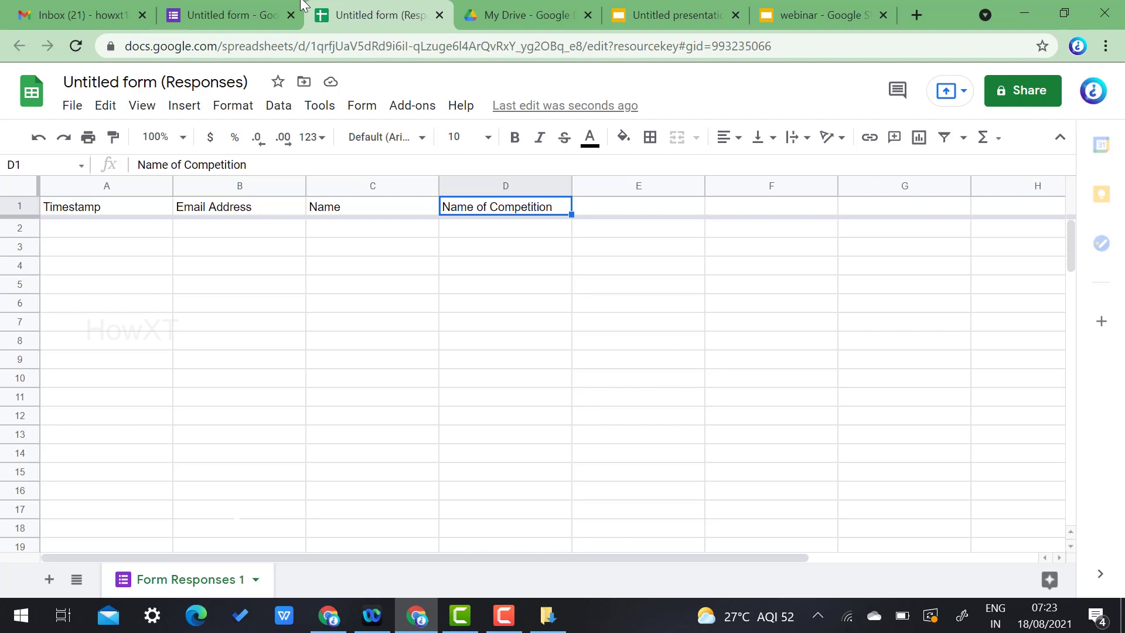
pyautogui.click(225, 8)
pyautogui.click(452, 8)
pyautogui.click(296, 232)
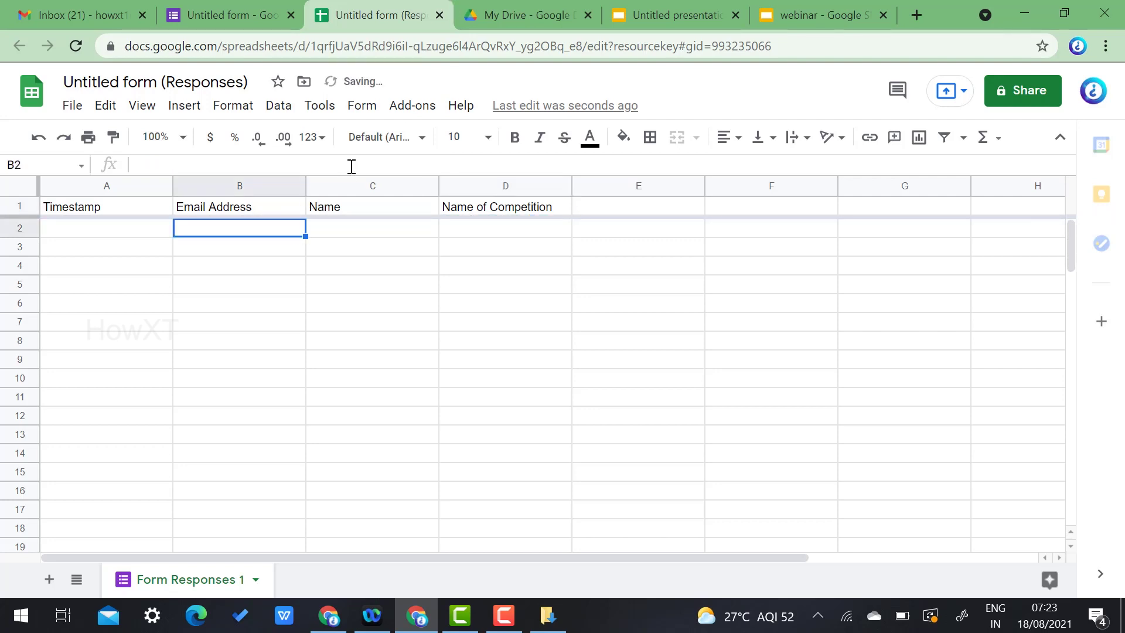
# Find the Autocrat add-on in the Sheets Marketplace and start installing it
pyautogui.click(413, 108)
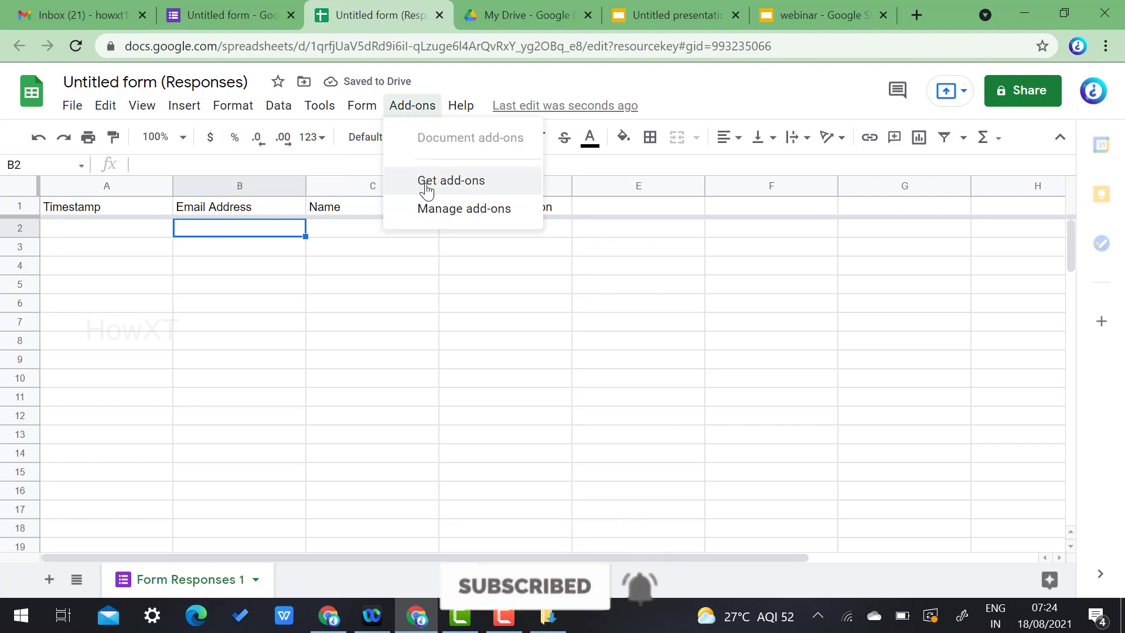
pyautogui.click(463, 181)
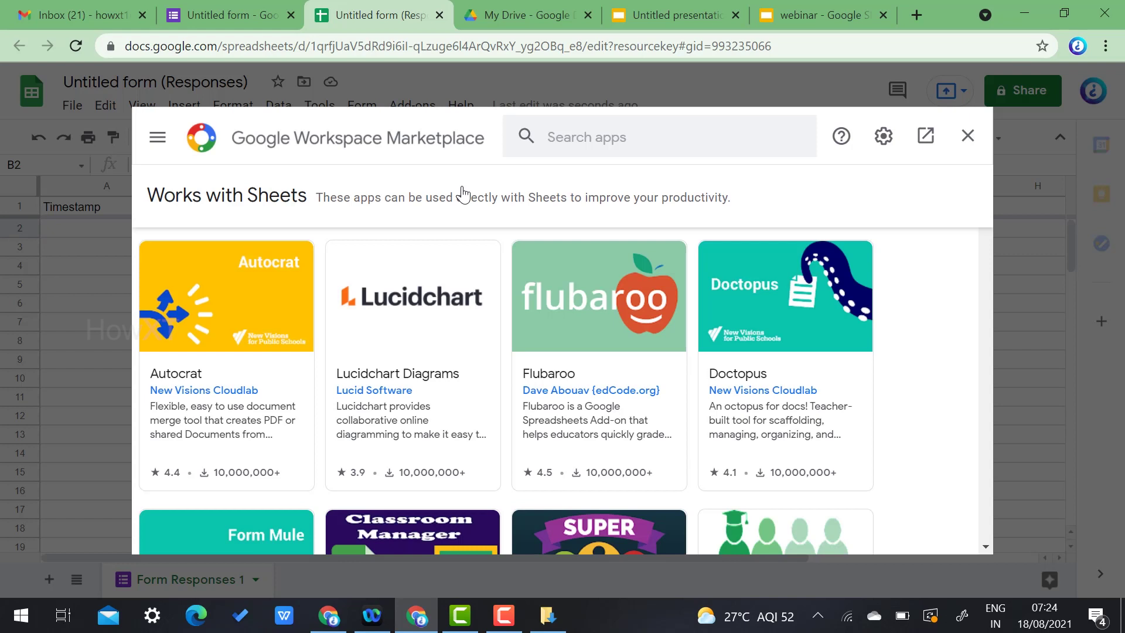
pyautogui.click(195, 309)
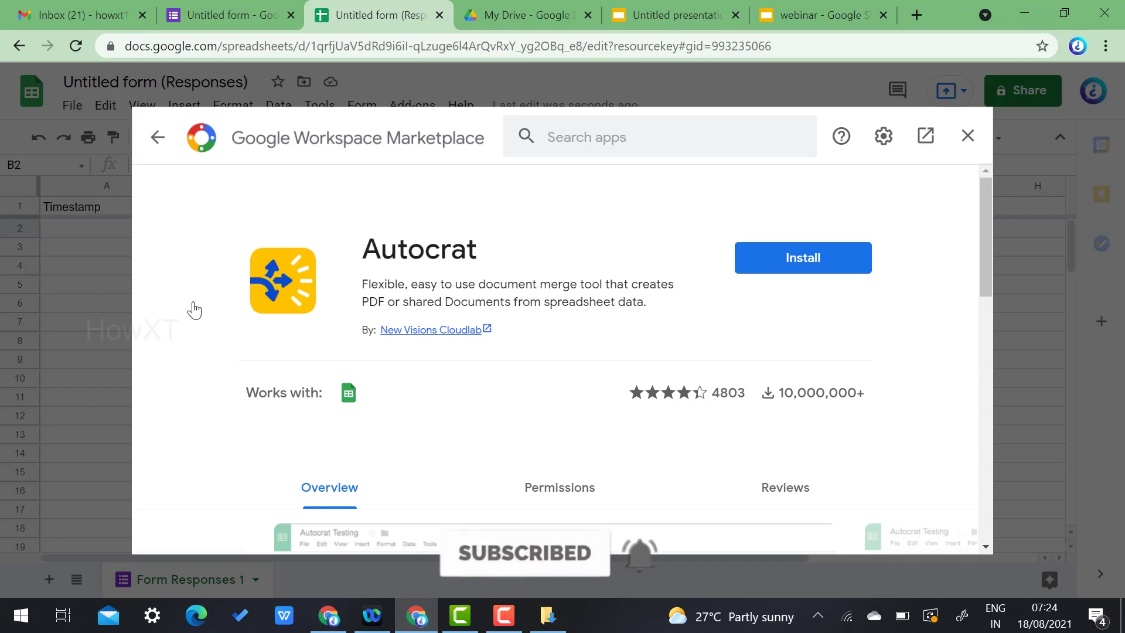
pyautogui.click(804, 253)
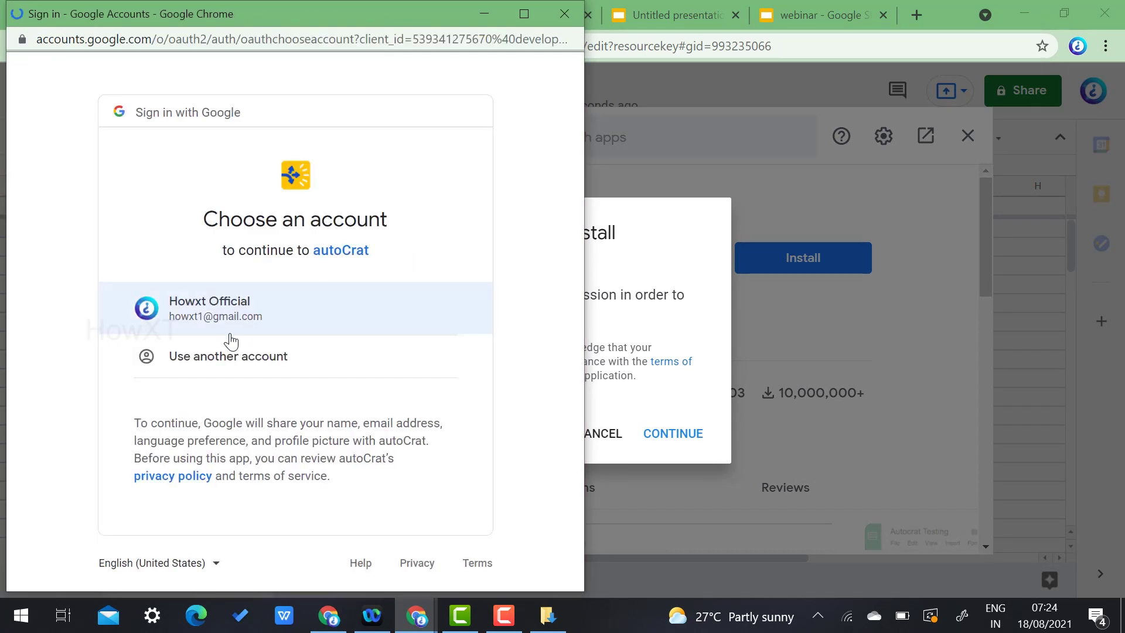
# Authorize Autocrat with the Google account and confirm the installation
pyautogui.click(265, 307)
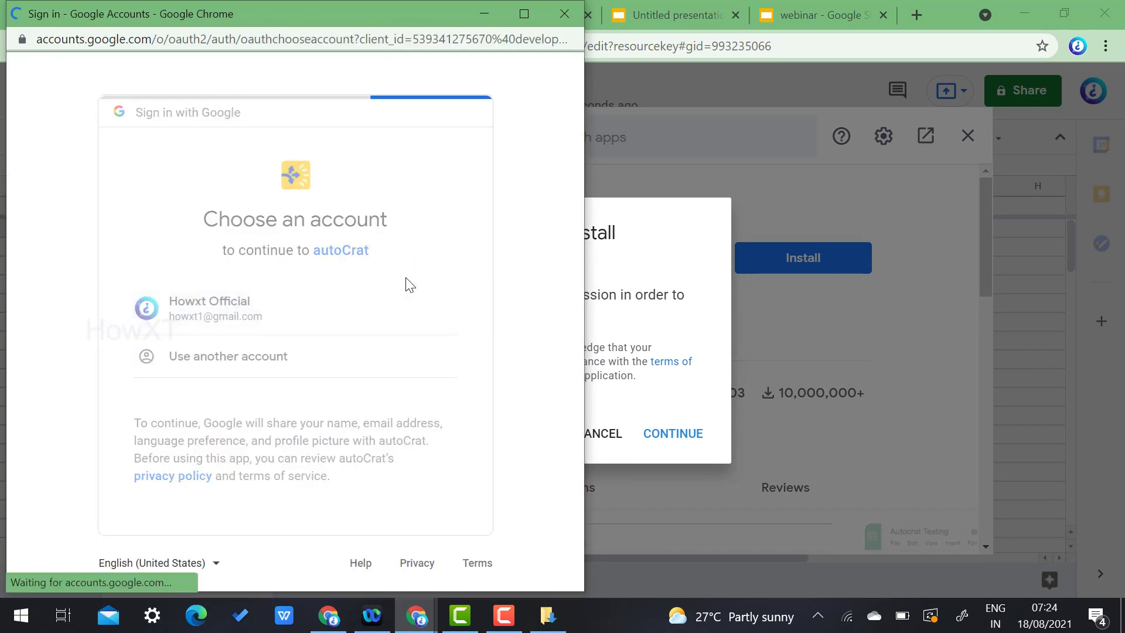
pyautogui.scroll(-5, 446, 311)
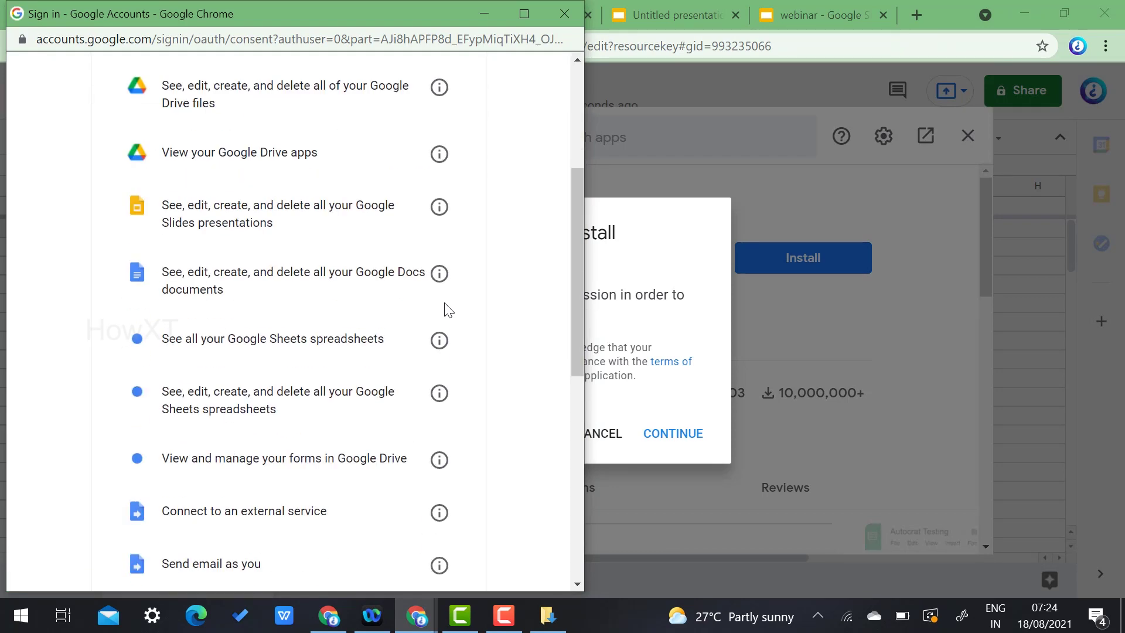
pyautogui.scroll(-8, 448, 310)
pyautogui.click(410, 464)
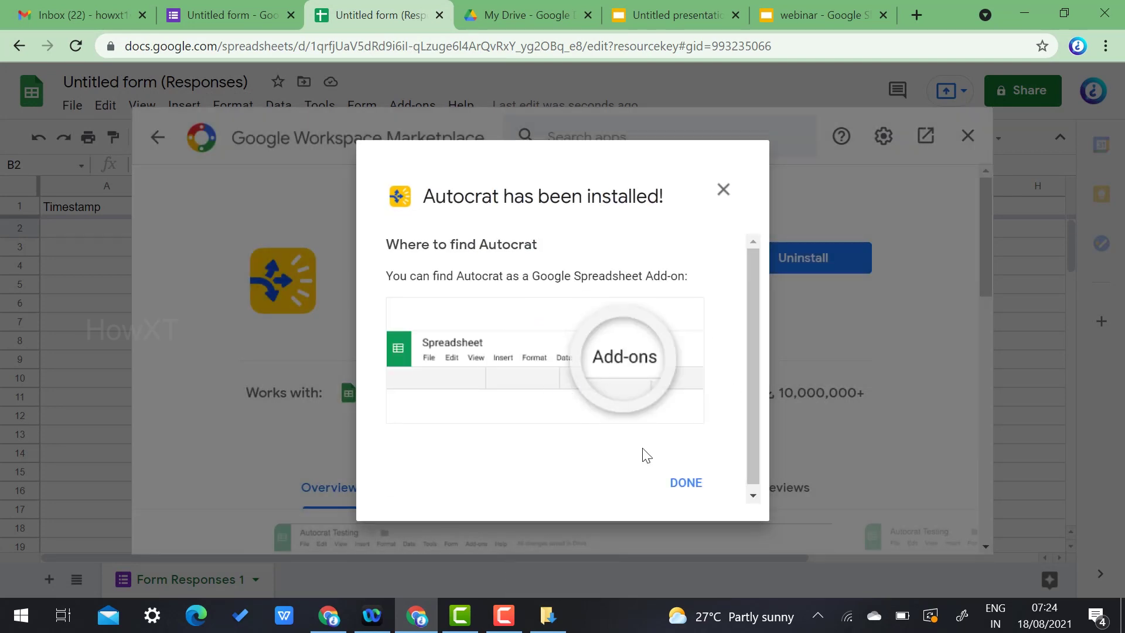
pyautogui.click(679, 483)
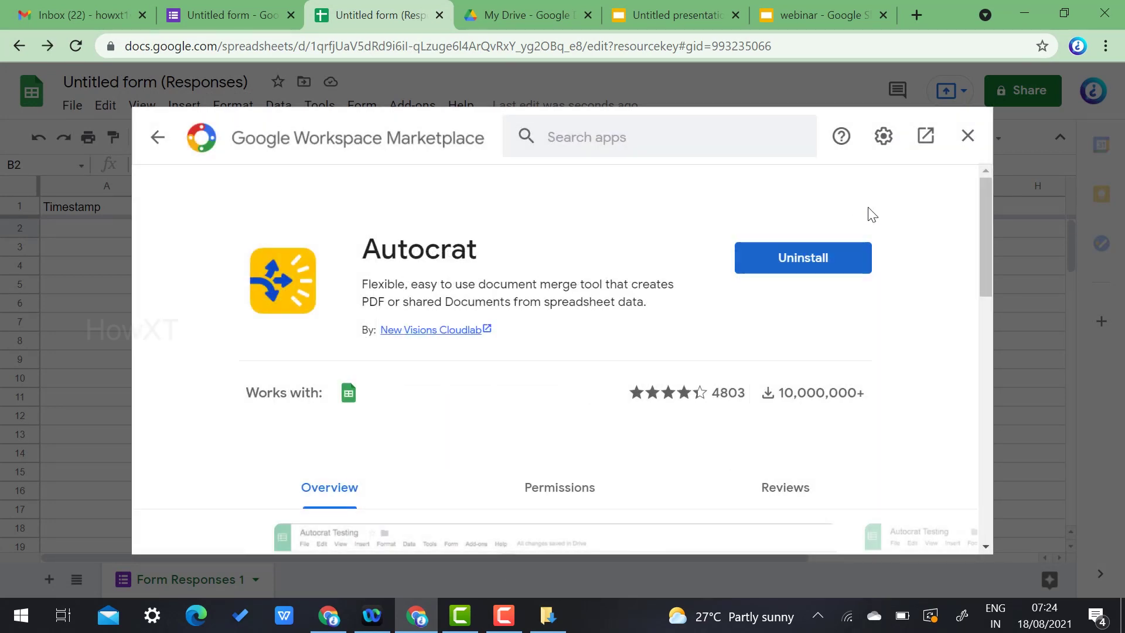
# Launch Autocrat from Add-ons > Autocrat > Open and start a new merge job
pyautogui.click(967, 135)
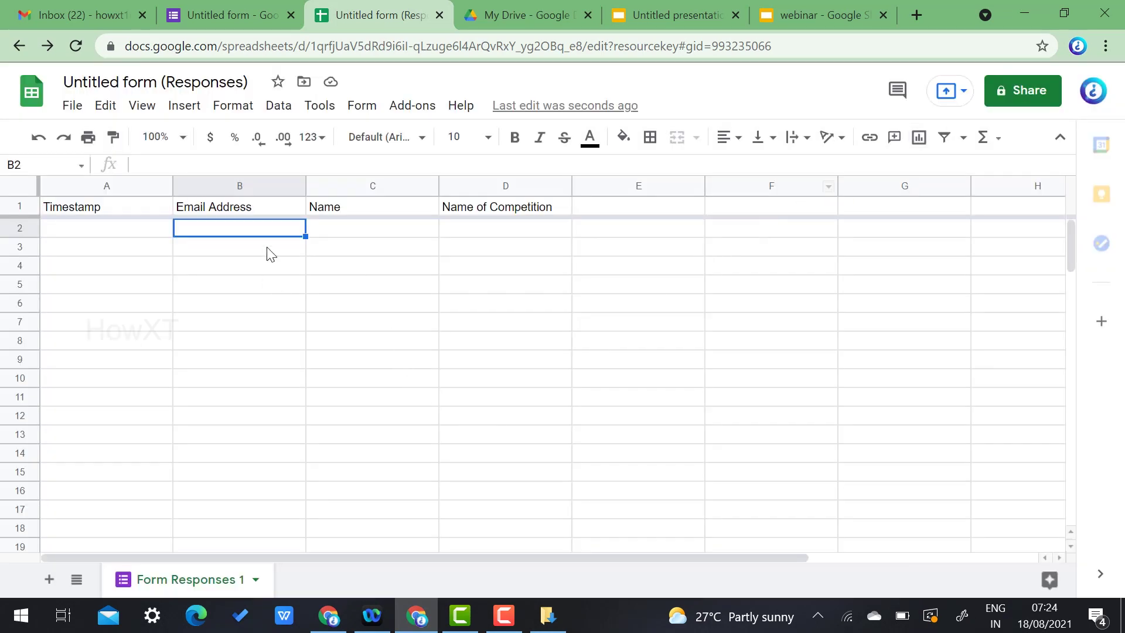
pyautogui.click(413, 104)
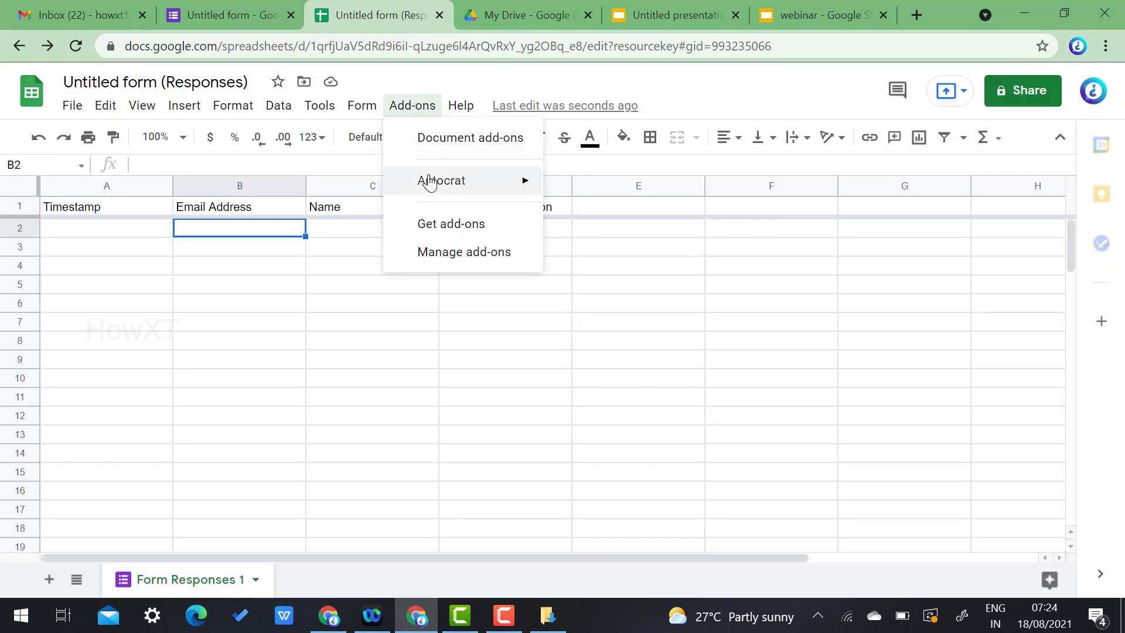
pyautogui.moveTo(431, 184)
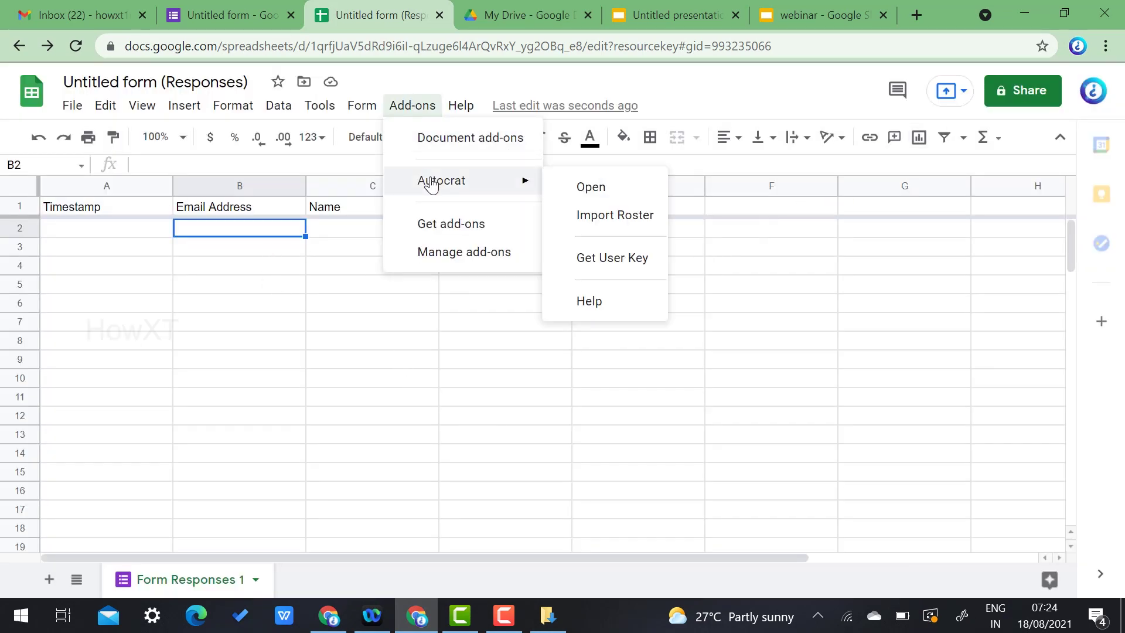
pyautogui.click(607, 193)
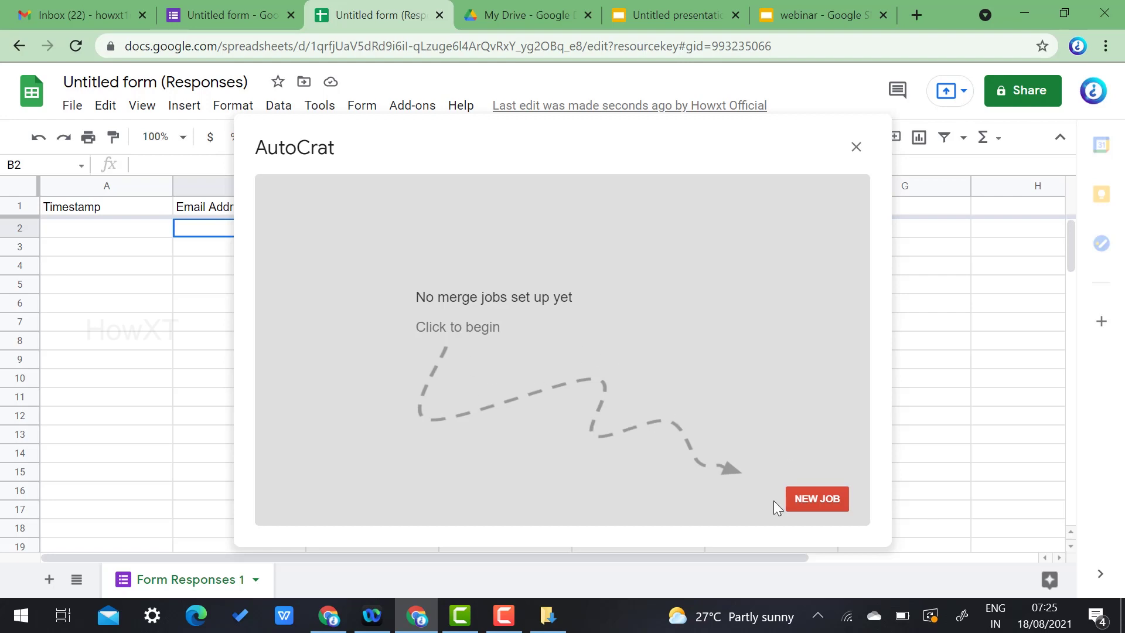
pyautogui.click(811, 497)
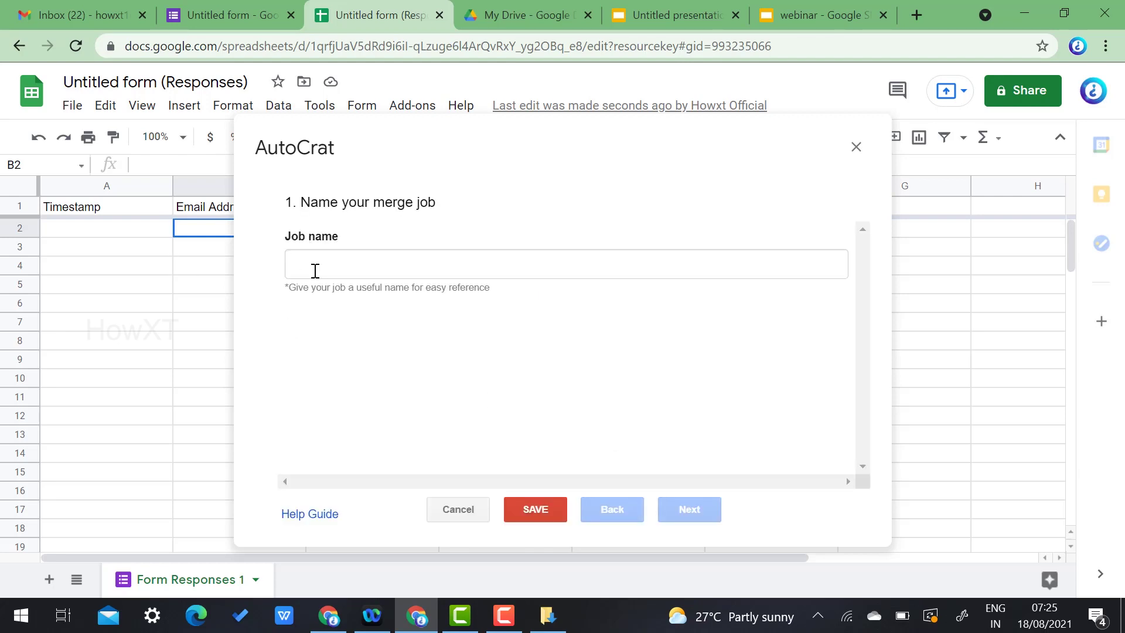
# Name the AutoCrat merge job 'webinar' and advance to template selection
pyautogui.click(315, 270)
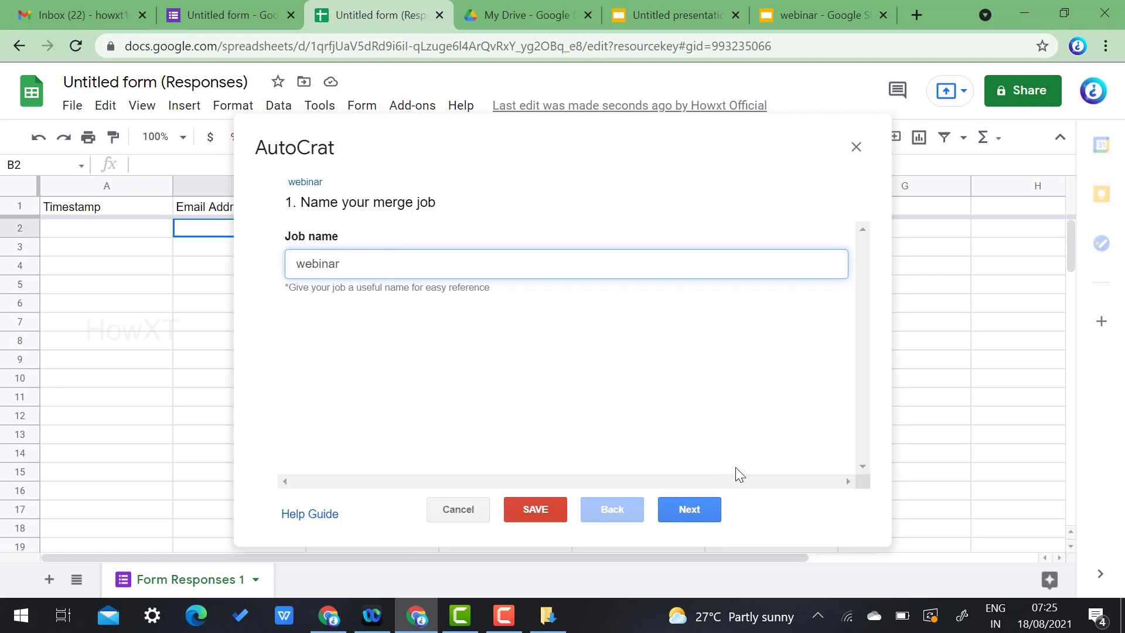
pyautogui.click(706, 512)
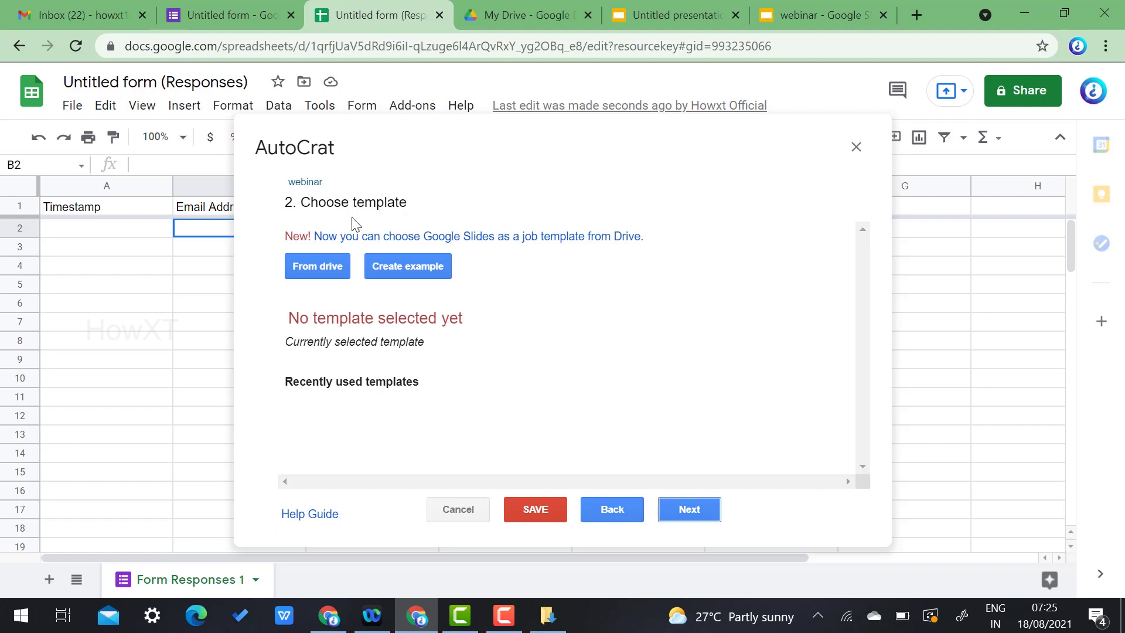
# Choose the 'webinar' slides file from Drive as the merge template
pyautogui.click(326, 267)
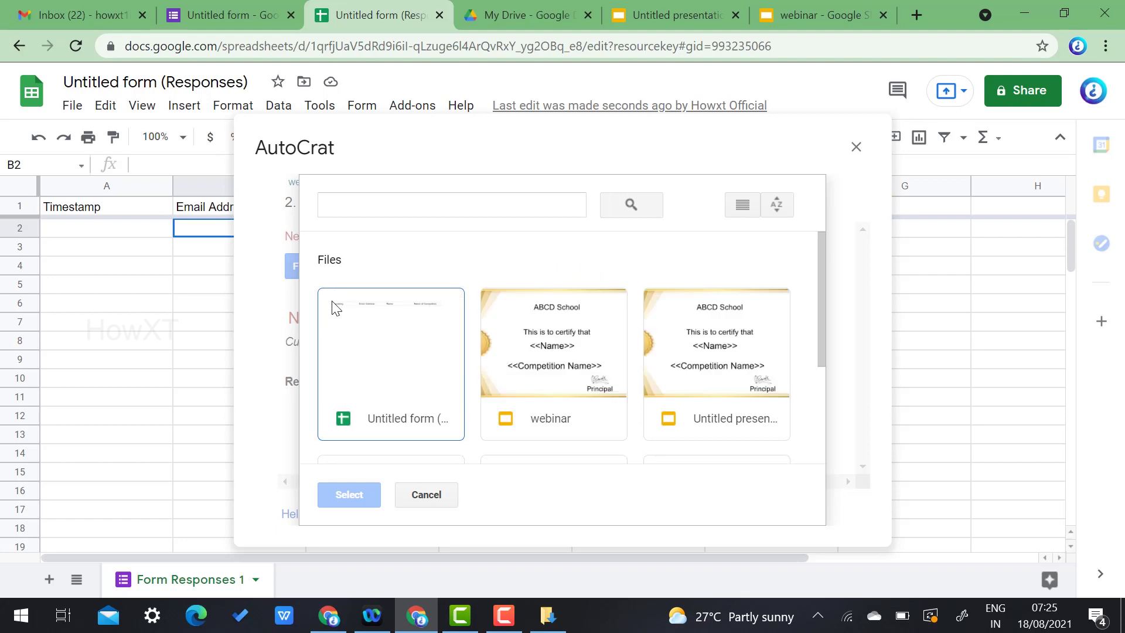
pyautogui.click(566, 345)
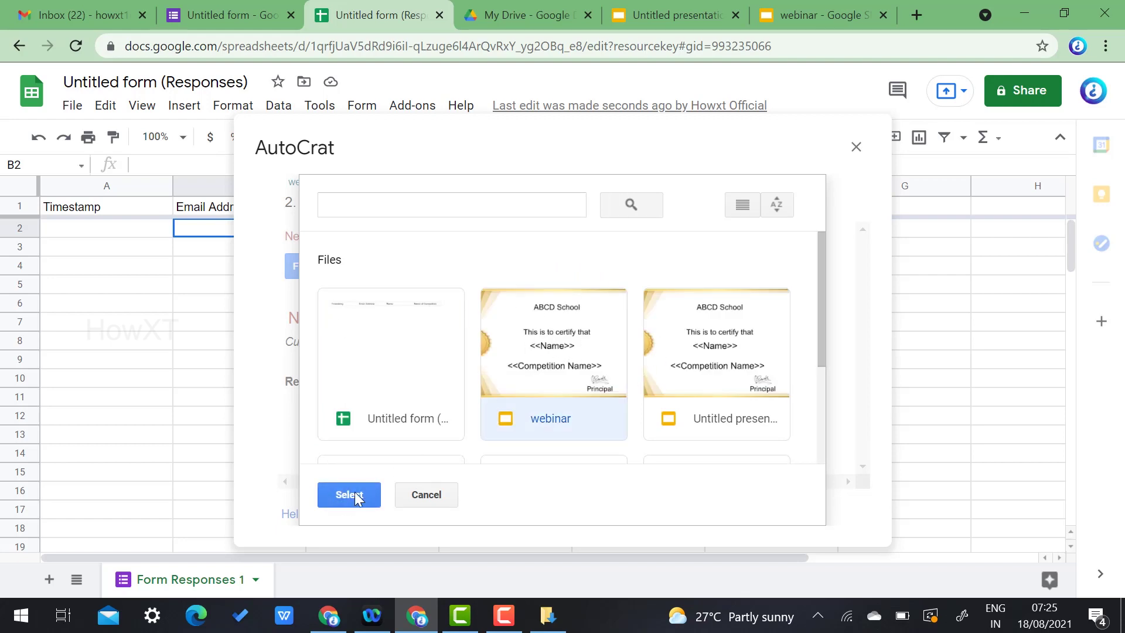
pyautogui.click(347, 495)
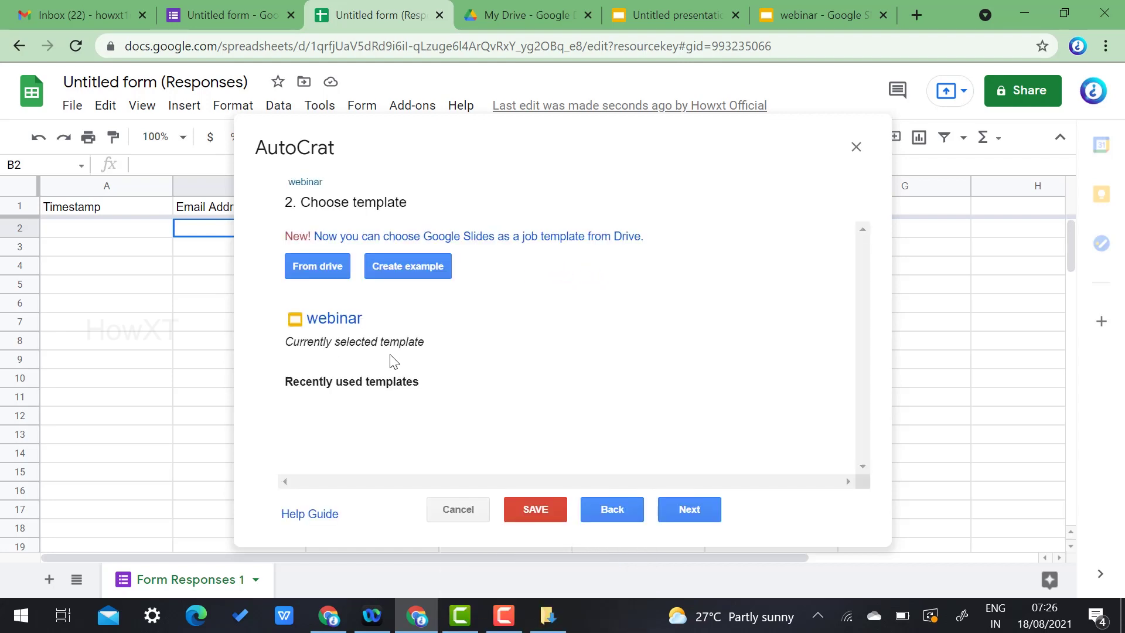
pyautogui.click(683, 512)
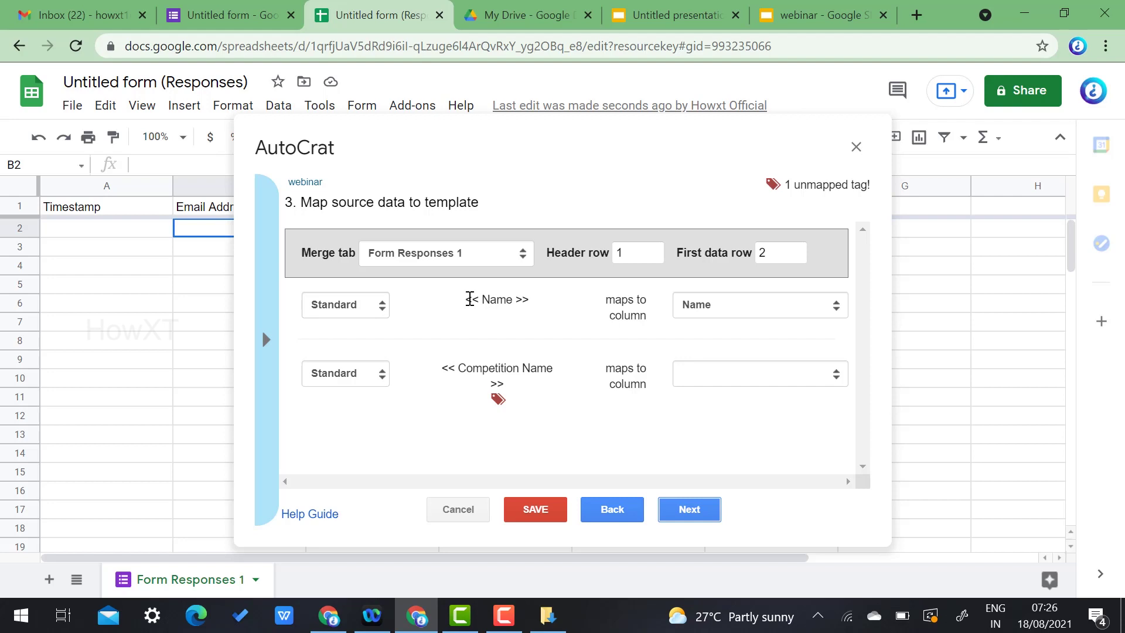
# Map the <<Name>> tag to the Name column and Competition Name to Name of Competition
pyautogui.moveTo(469, 299); pyautogui.dragTo(529, 299)
pyautogui.click(518, 301)
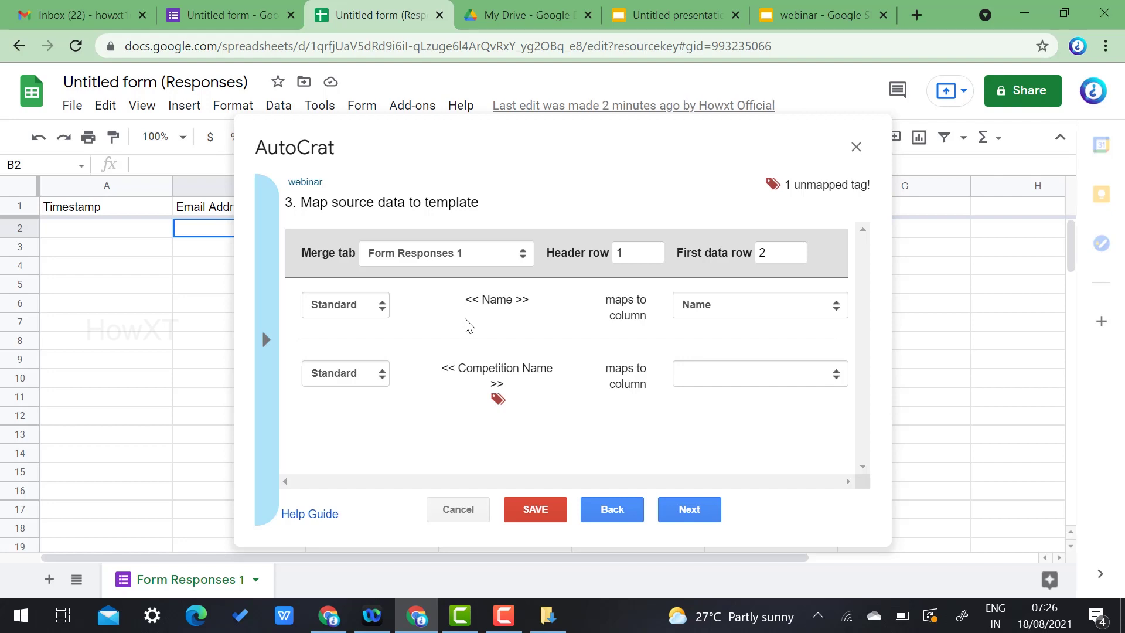
pyautogui.click(713, 313)
pyautogui.click(712, 315)
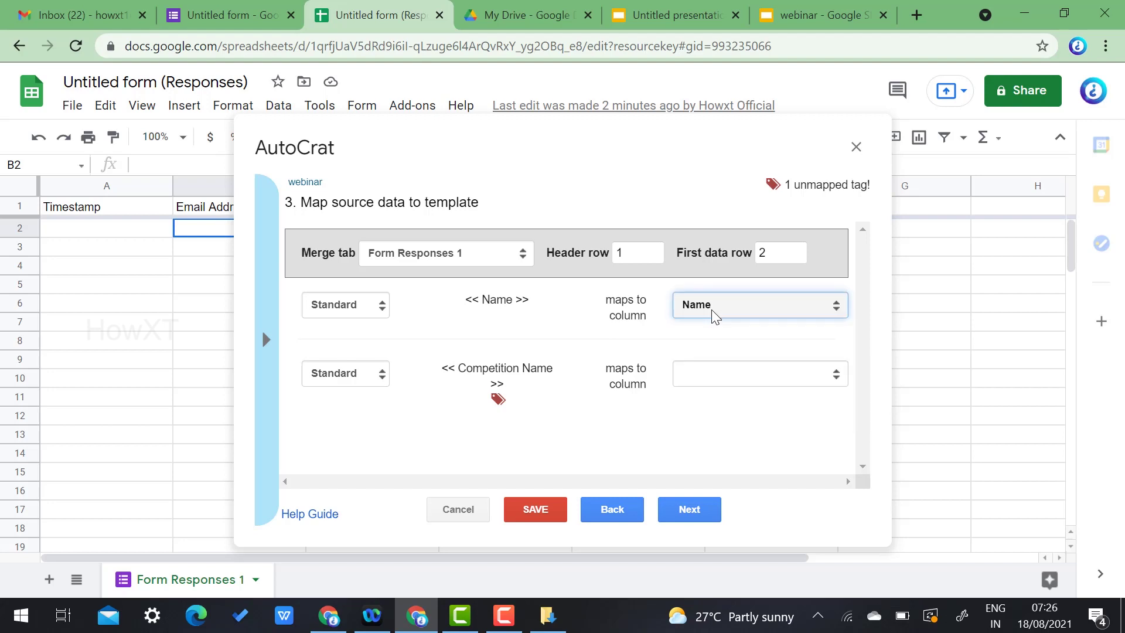
pyautogui.doubleClick(525, 140)
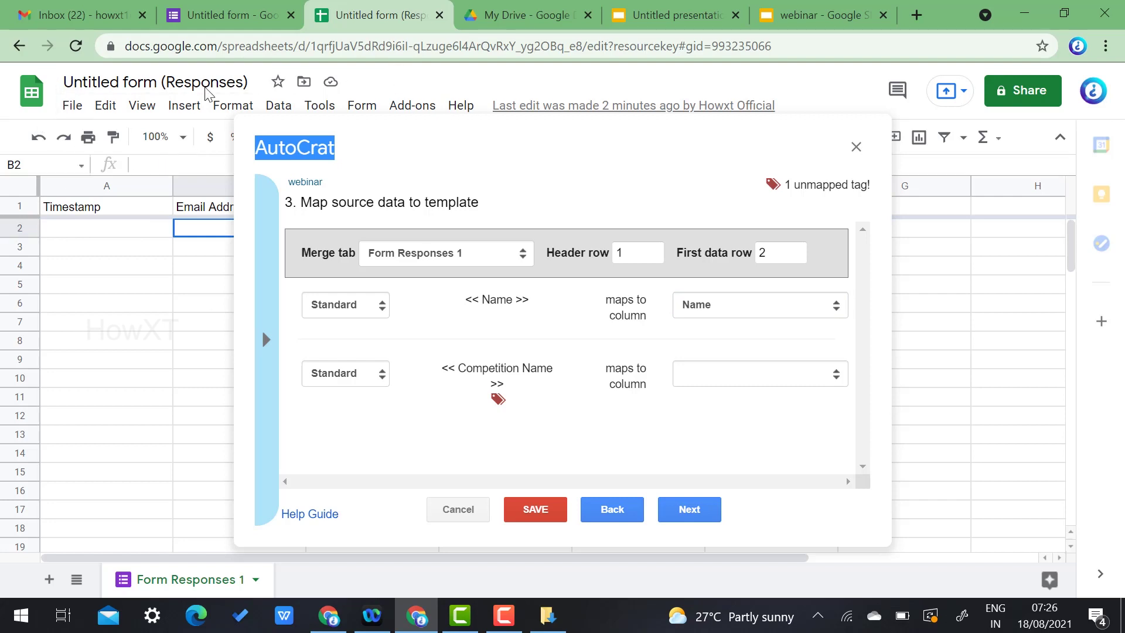
pyautogui.moveTo(465, 299); pyautogui.dragTo(534, 304)
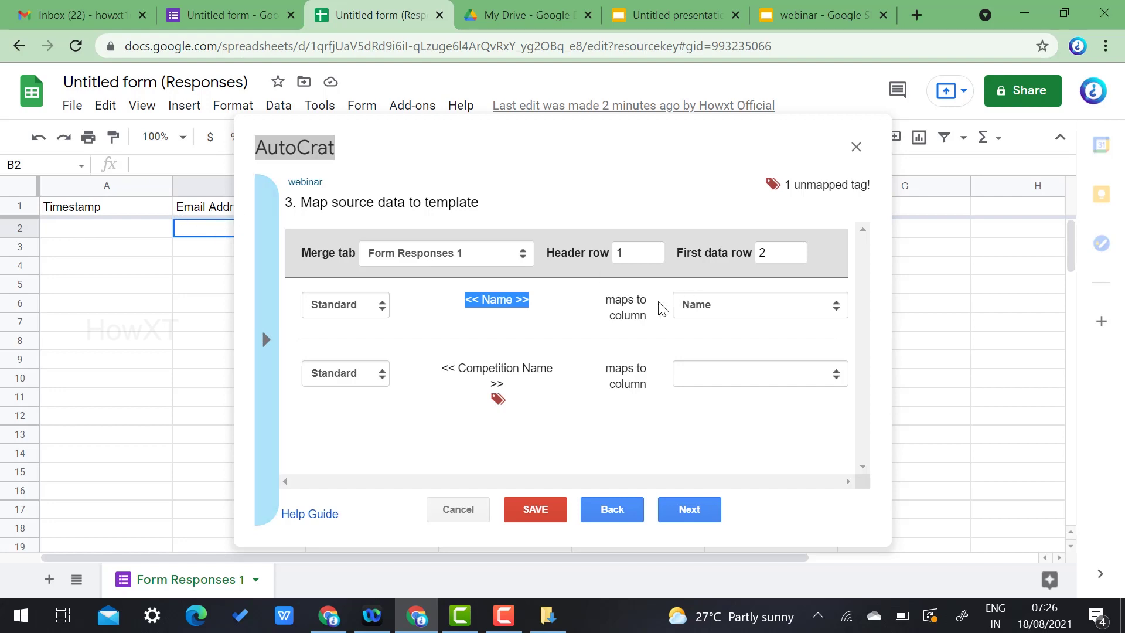
pyautogui.click(714, 311)
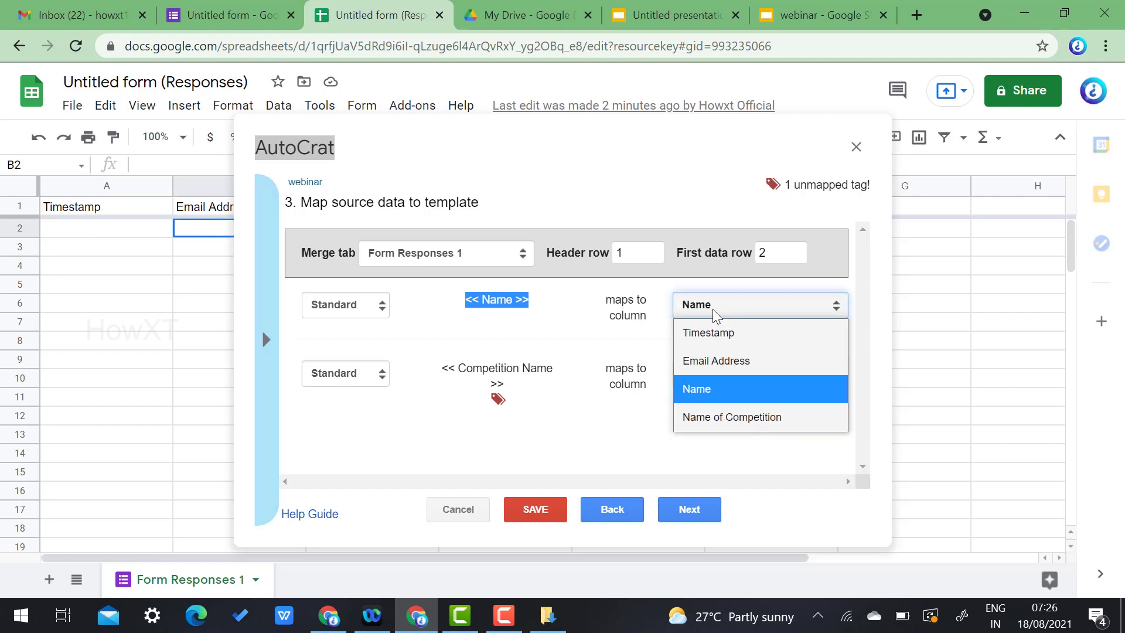
pyautogui.click(708, 391)
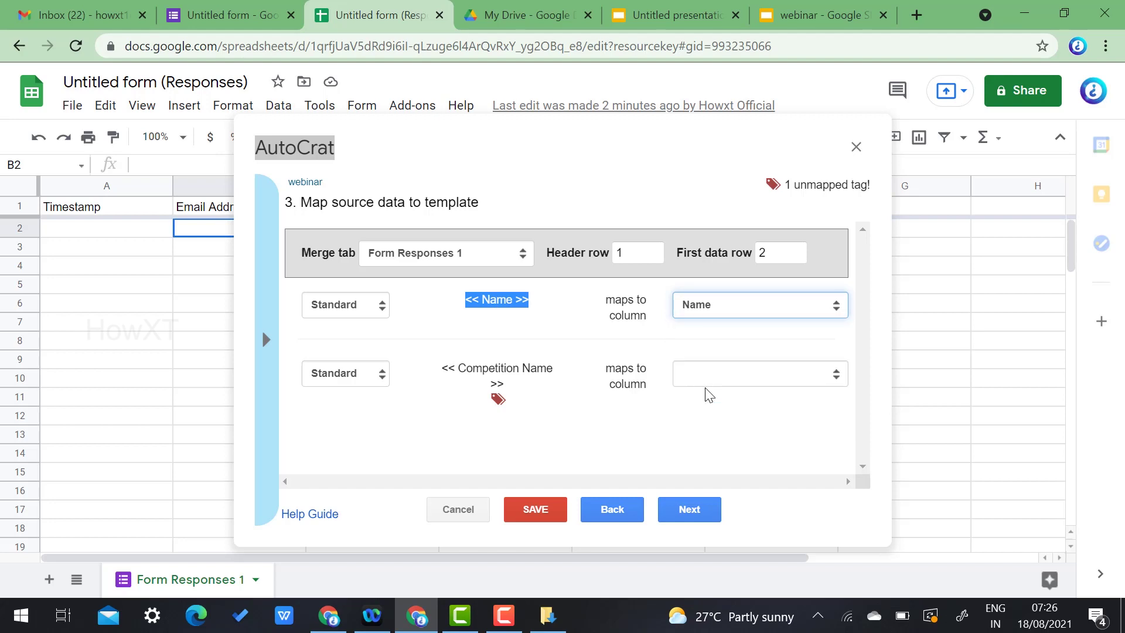
pyautogui.click(760, 375)
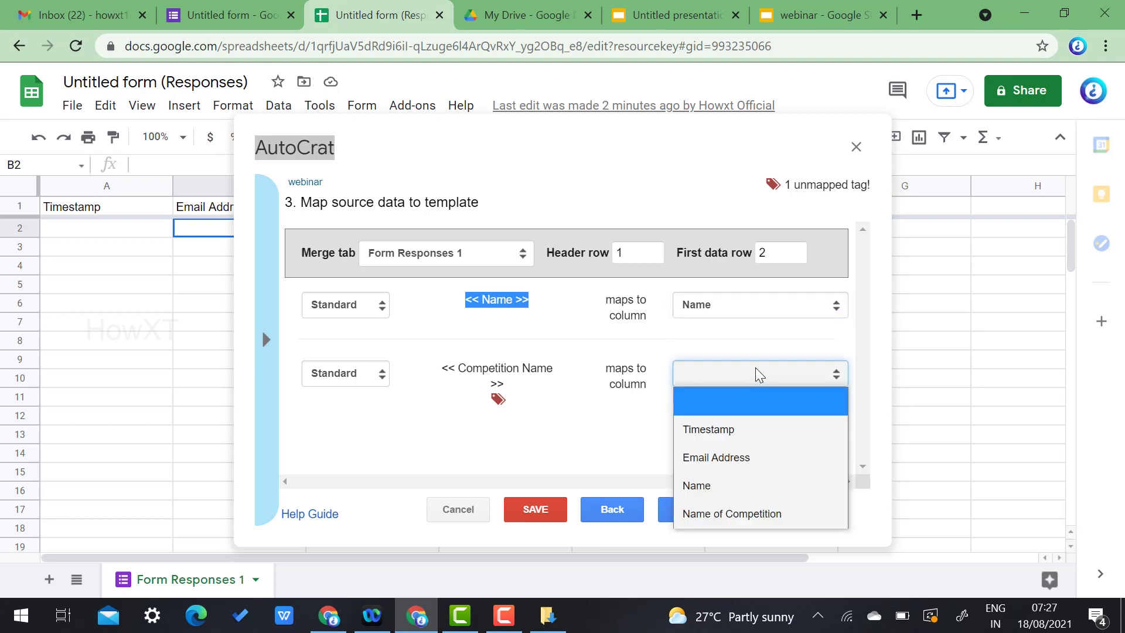
pyautogui.click(733, 513)
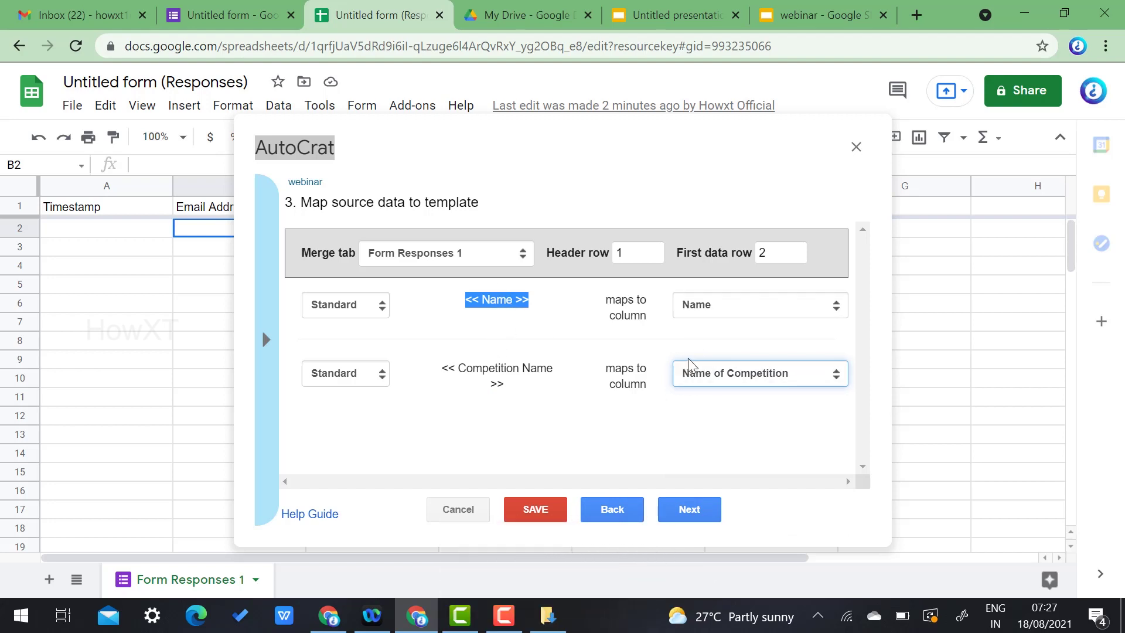
# Set the merged file name to the <<Email Address>> tag
pyautogui.click(689, 518)
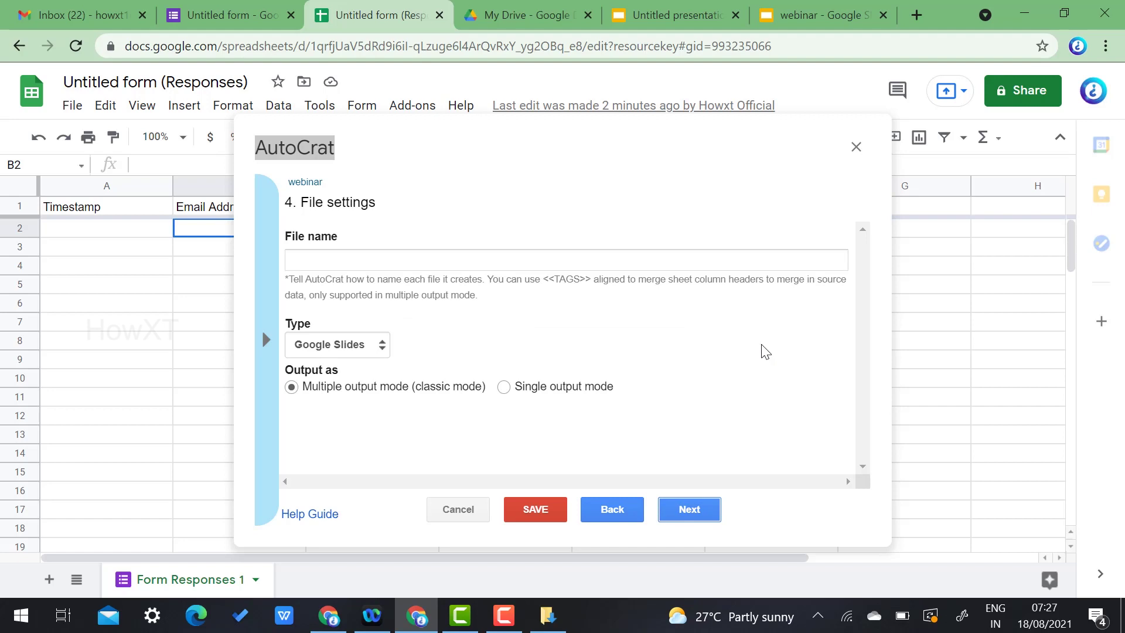
pyautogui.click(301, 254)
pyautogui.click(263, 342)
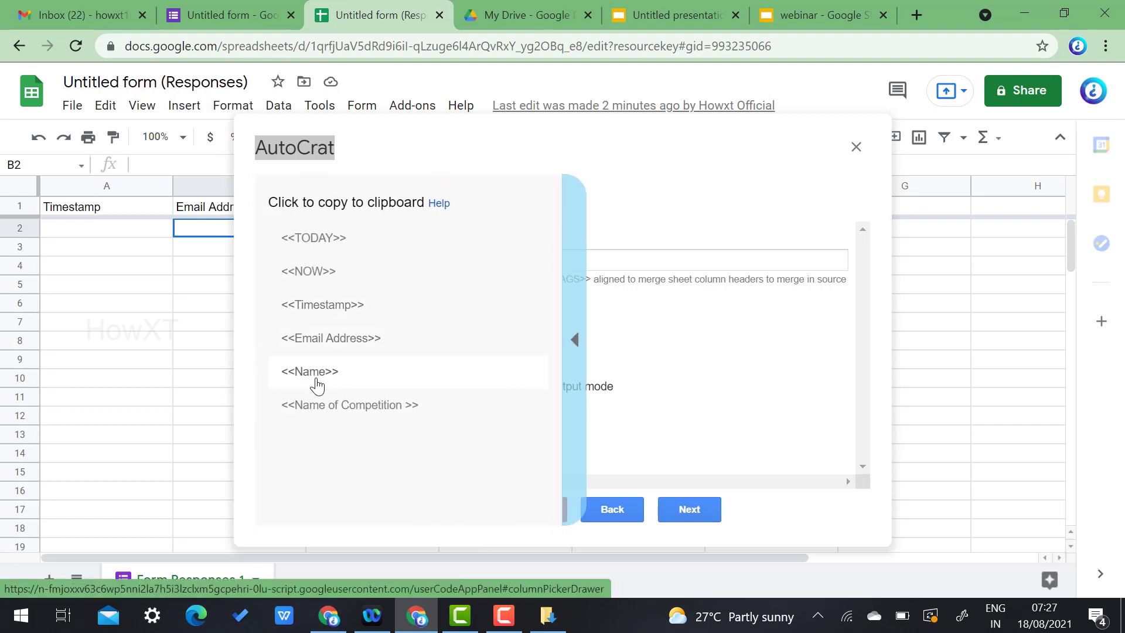
pyautogui.click(330, 340)
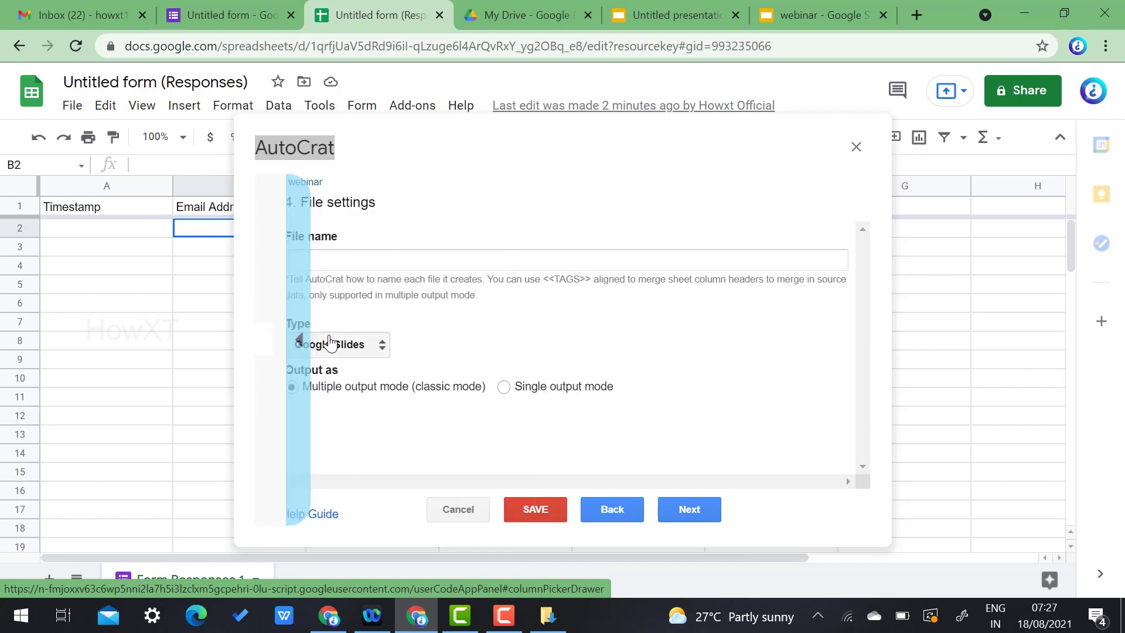
pyautogui.click(354, 259)
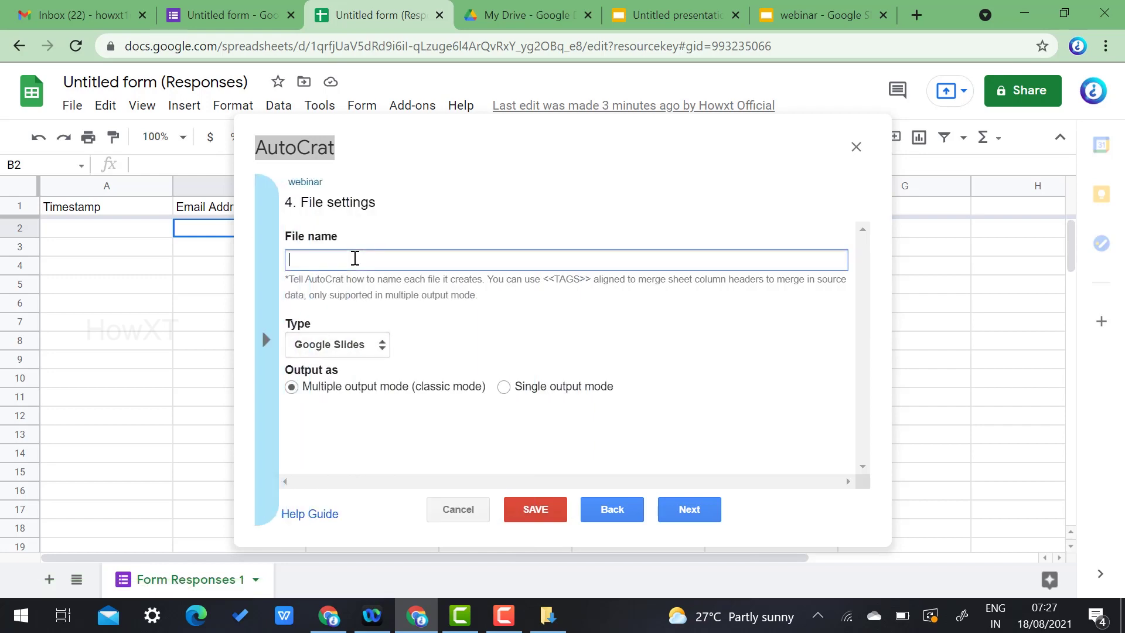
pyautogui.write('<<Email Address>>')
# Make the output type PDF with multiple output mode, one file per row
pyautogui.click(359, 345)
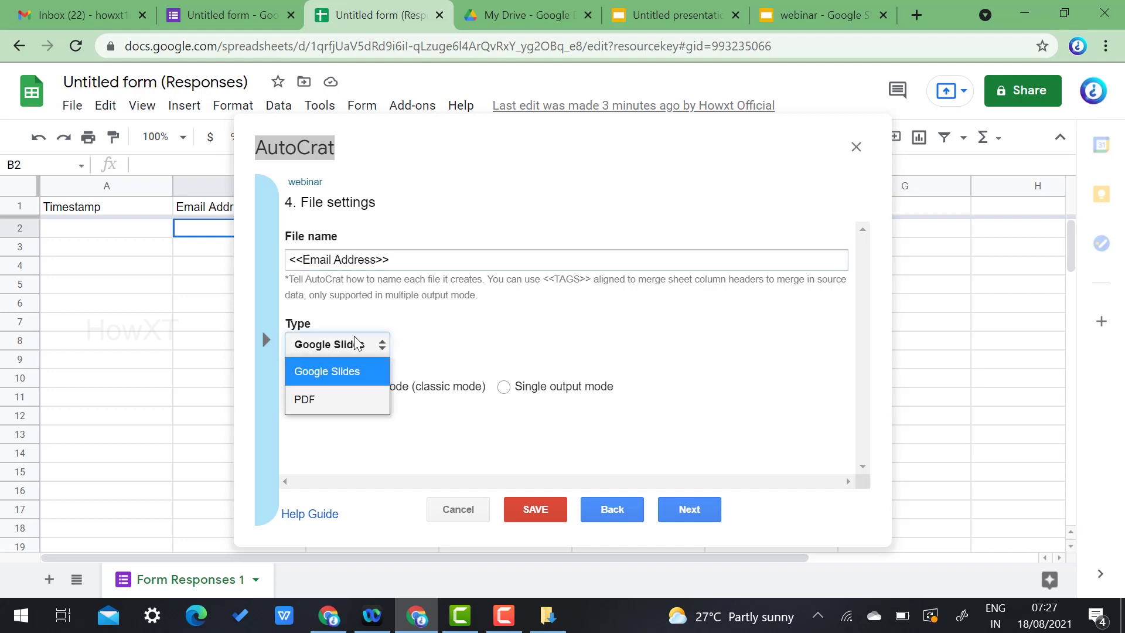
pyautogui.click(339, 401)
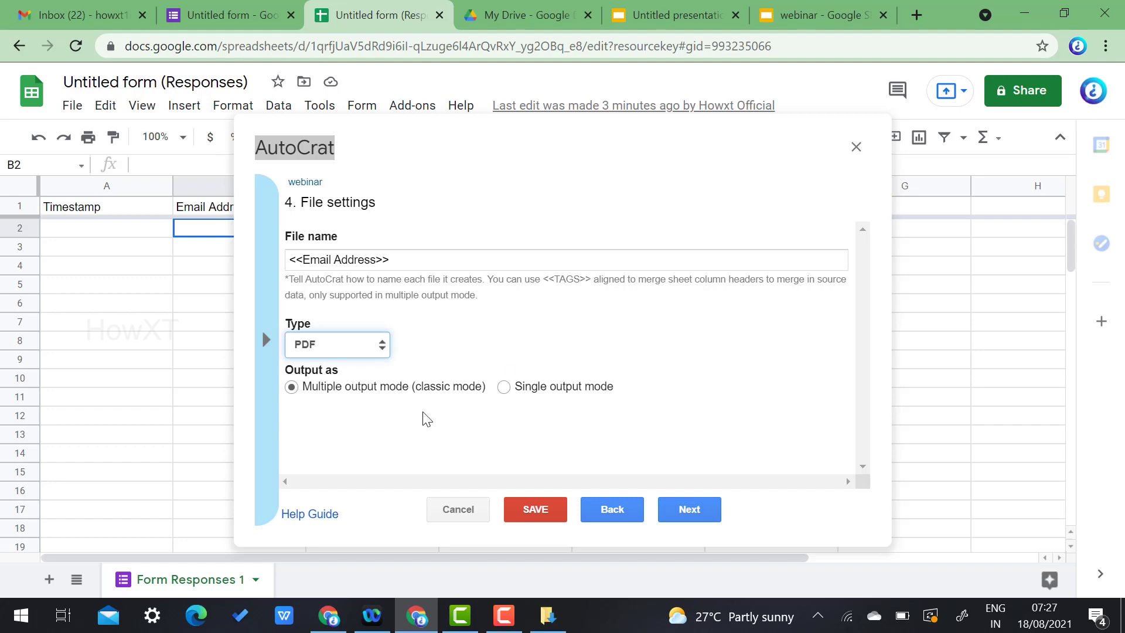
pyautogui.click(339, 389)
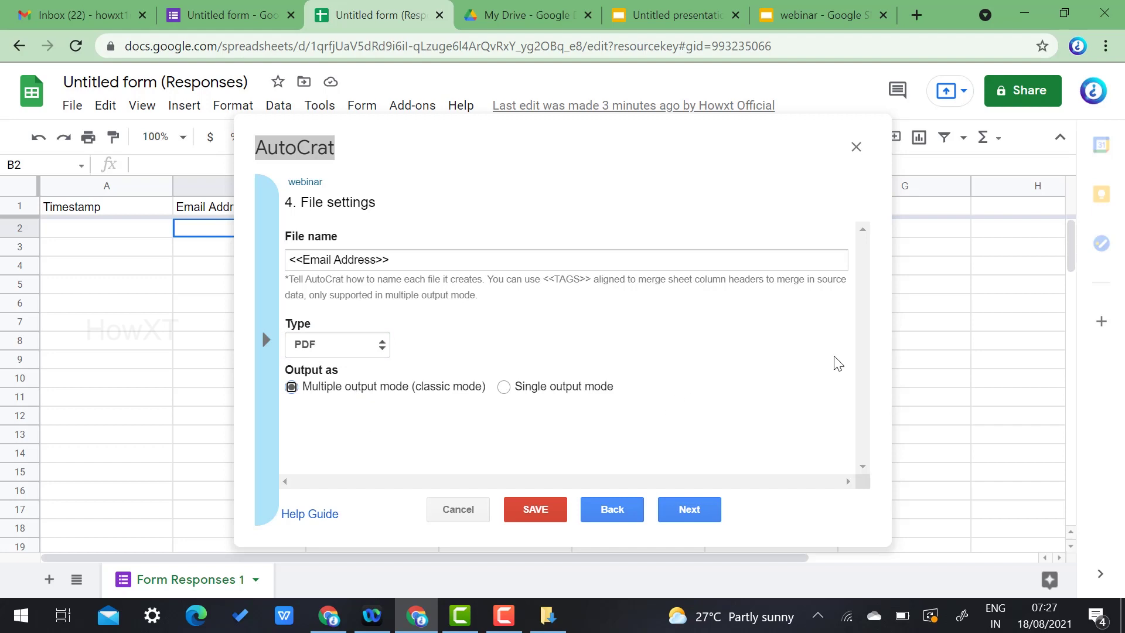
pyautogui.click(666, 515)
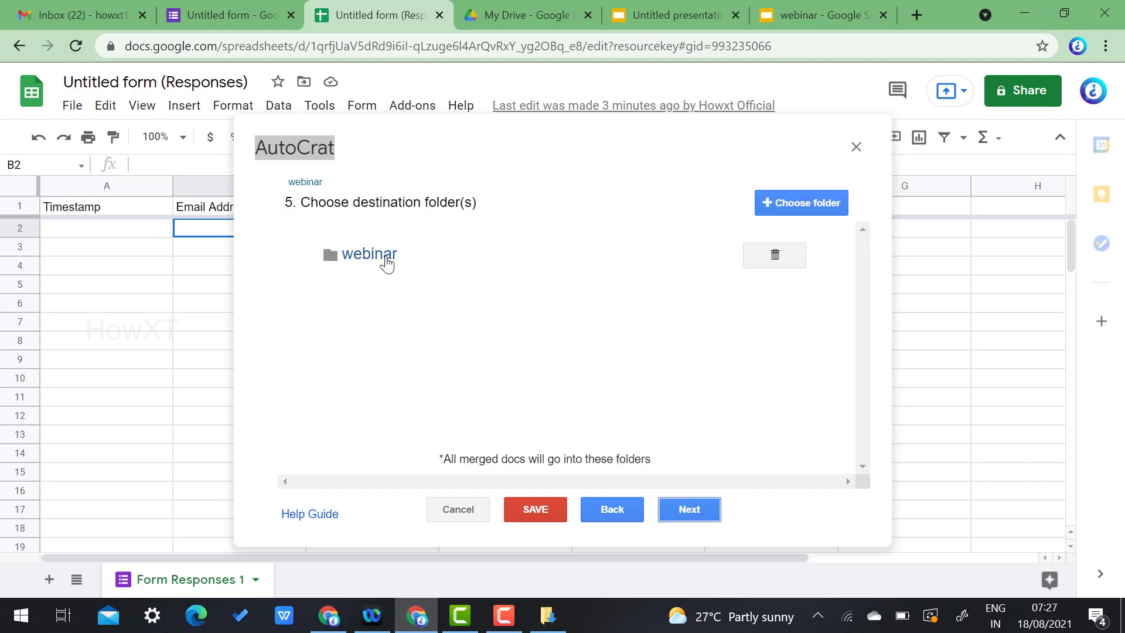
# Keep webinar as the destination folder, skip optional steps and triggers, and save the job
pyautogui.click(385, 262)
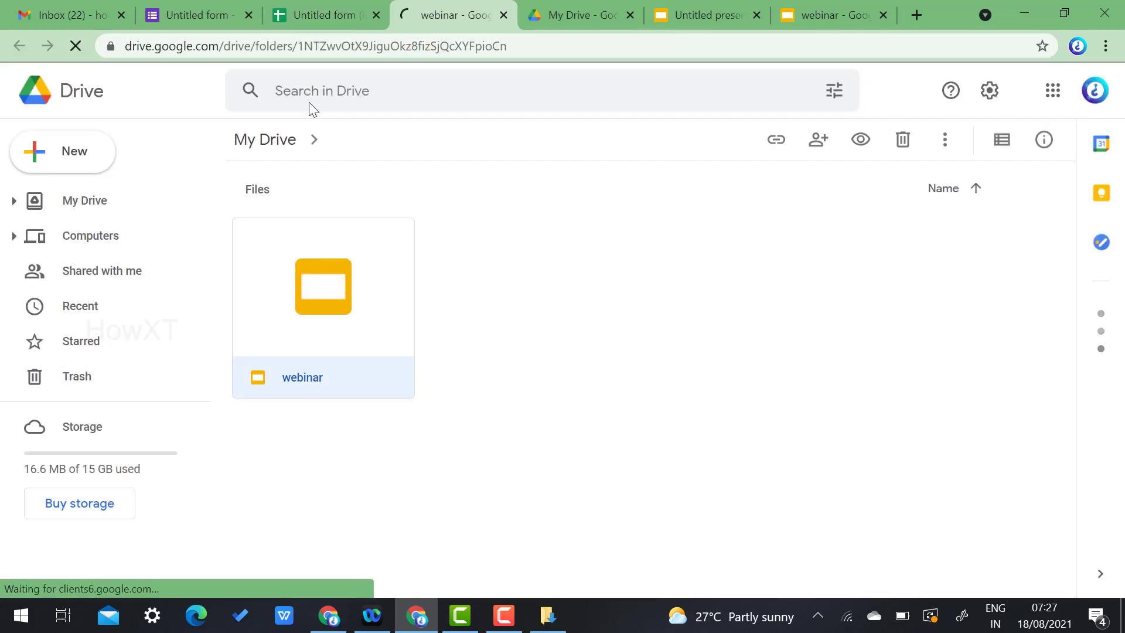
pyautogui.click(316, 14)
pyautogui.click(703, 513)
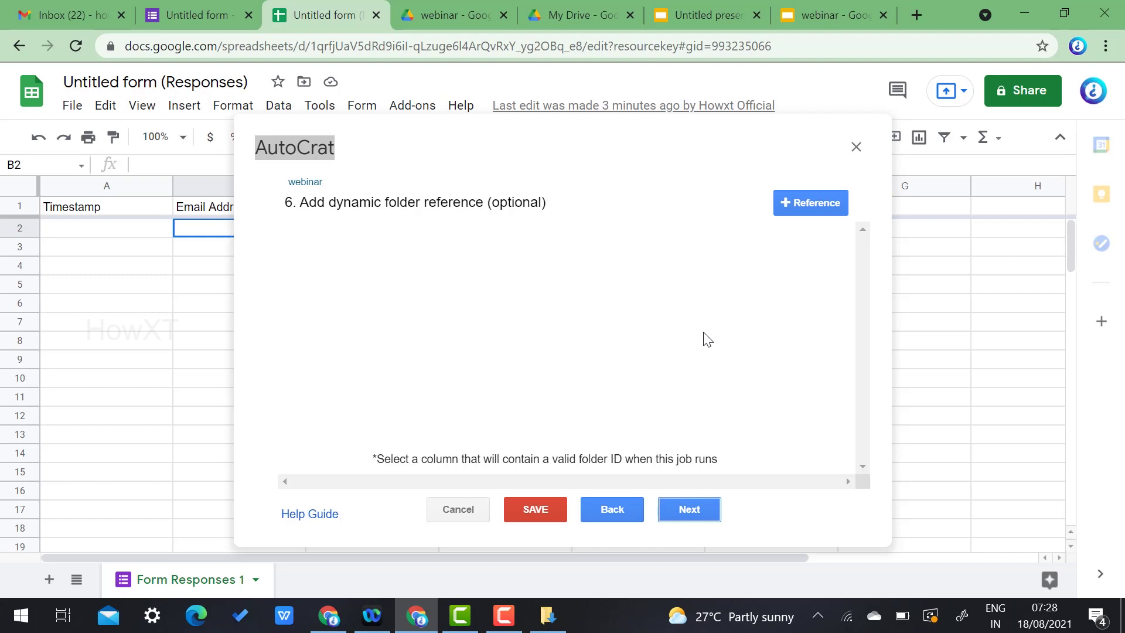
pyautogui.click(689, 508)
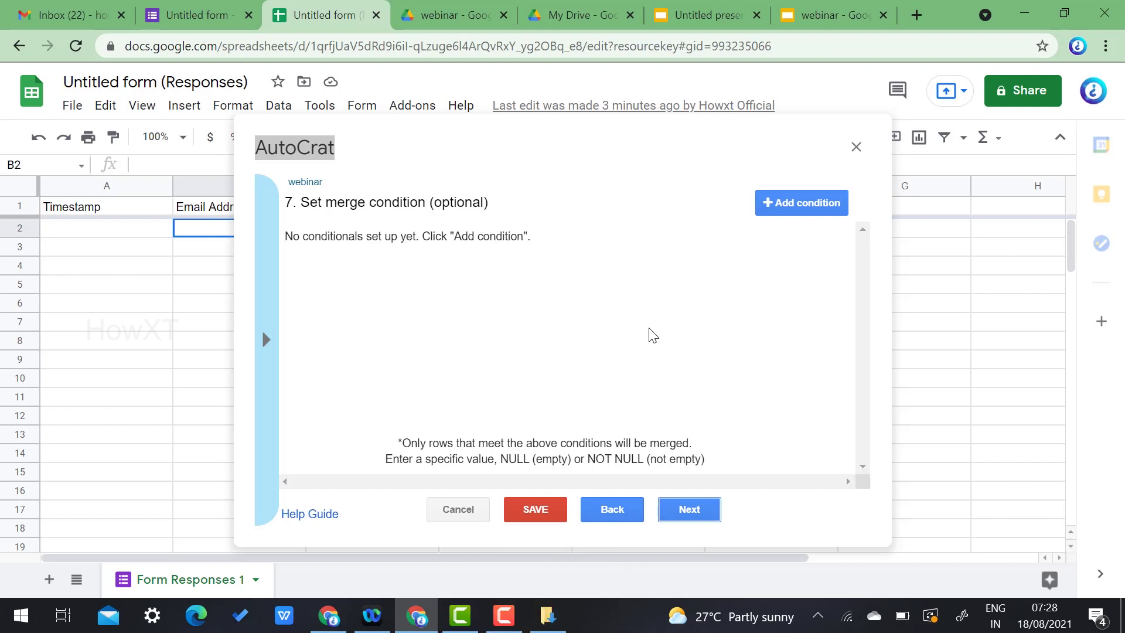
pyautogui.click(689, 509)
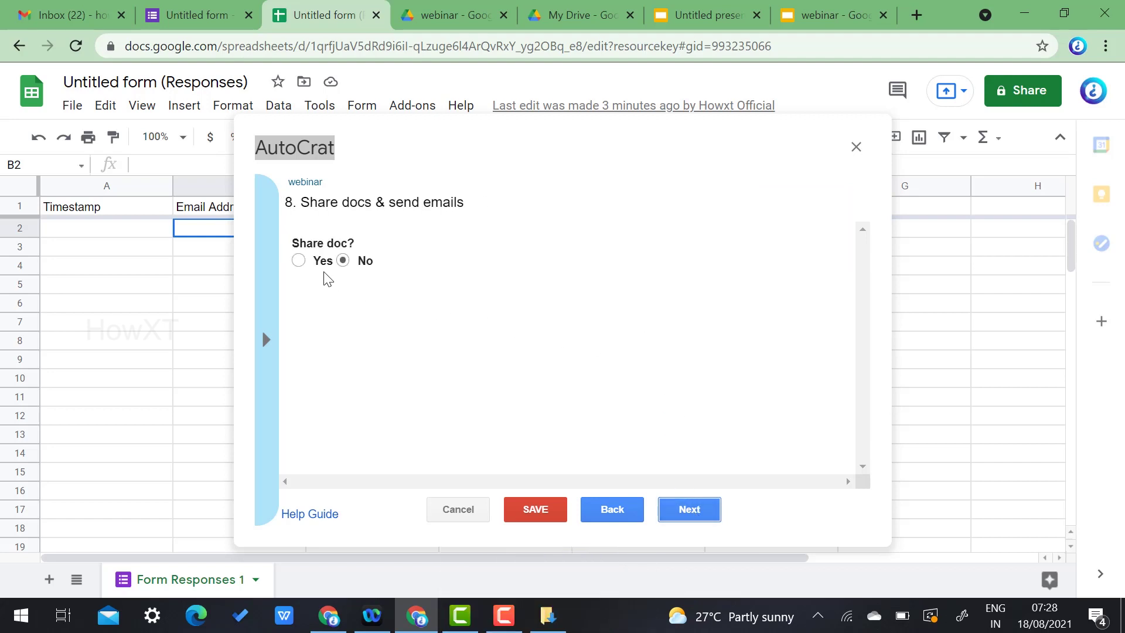
pyautogui.click(685, 509)
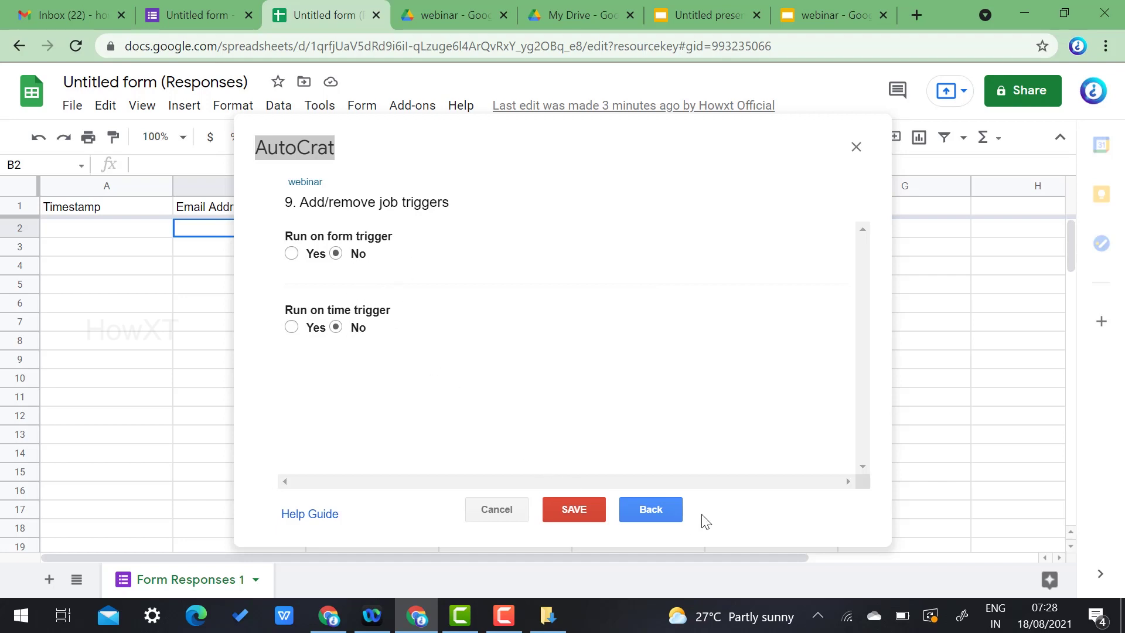
pyautogui.click(577, 513)
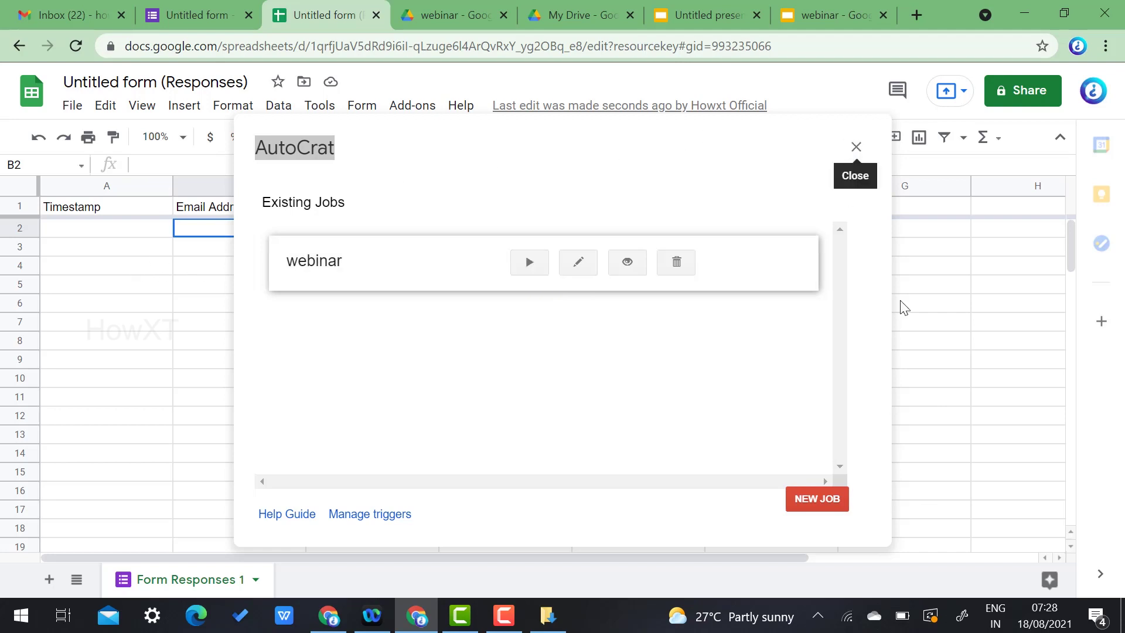
# Close AutoCrat and copy a shortened share link for the Webinar form
pyautogui.click(939, 345)
pyautogui.click(856, 146)
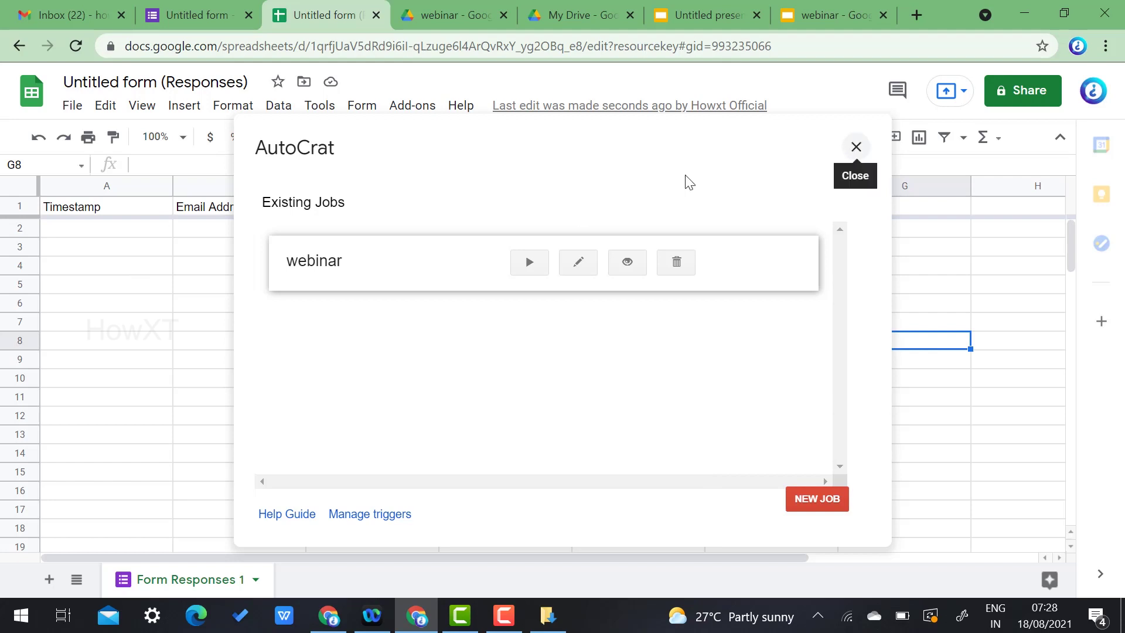
pyautogui.click(121, 251)
pyautogui.click(193, 15)
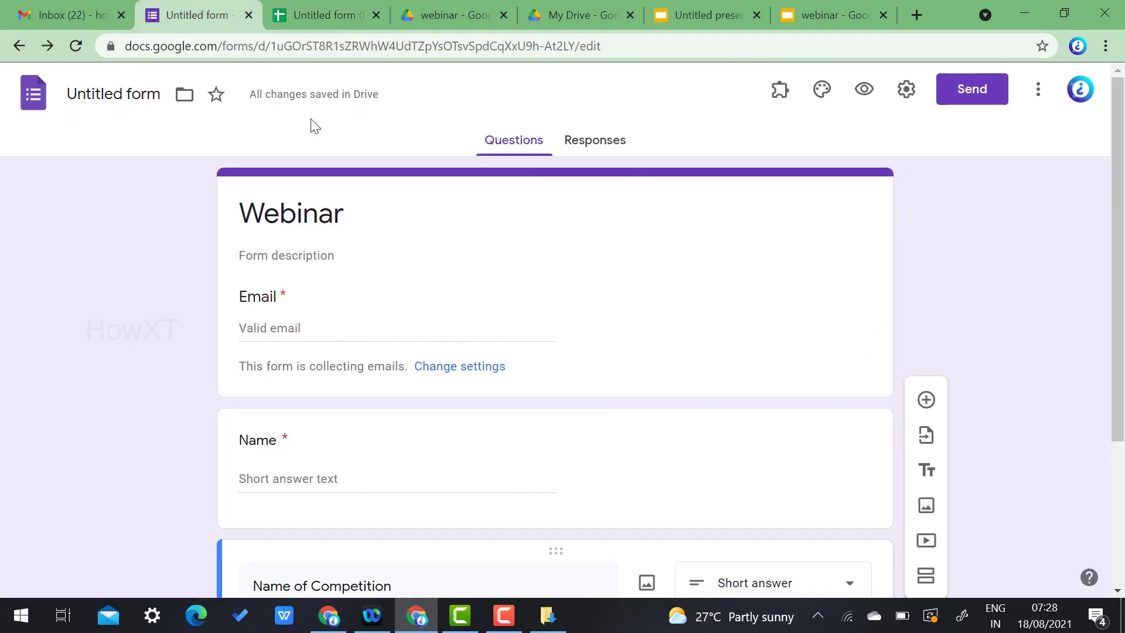
pyautogui.click(961, 92)
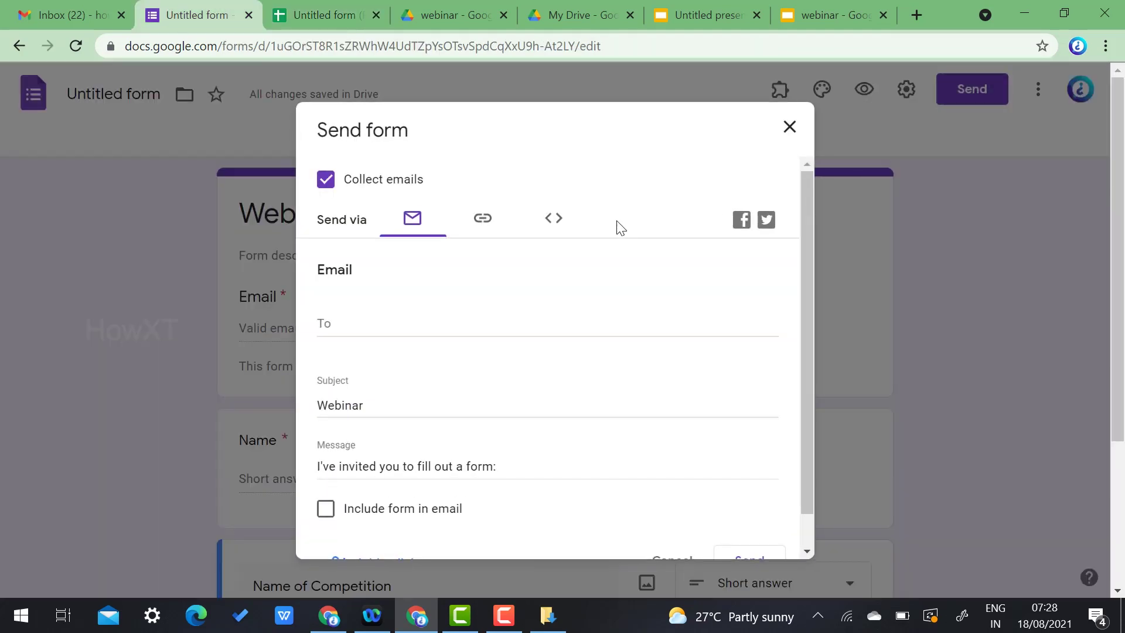
pyautogui.click(482, 221)
pyautogui.click(358, 338)
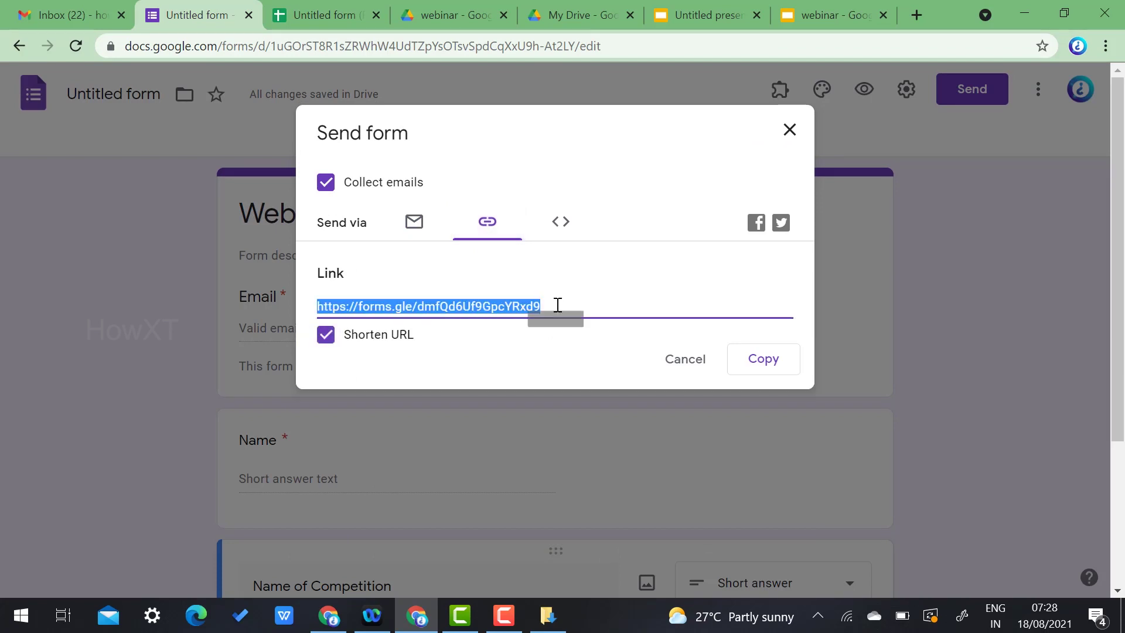
pyautogui.click(763, 359)
pyautogui.click(789, 129)
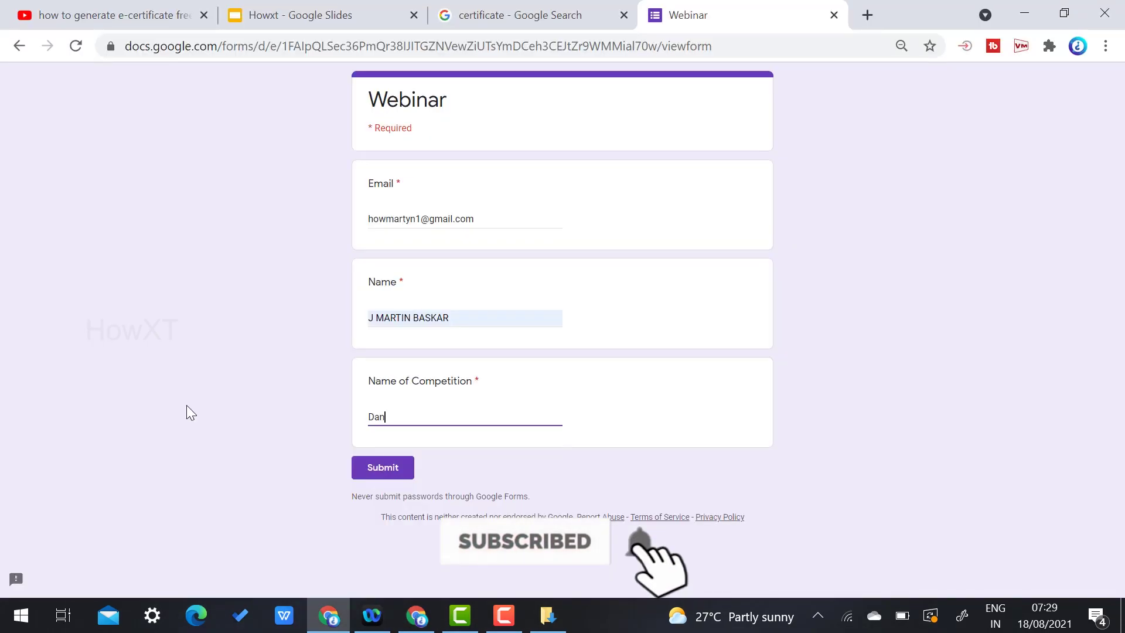
# Submit a test response on the live form with Dance as the competition
pyautogui.write('ce')
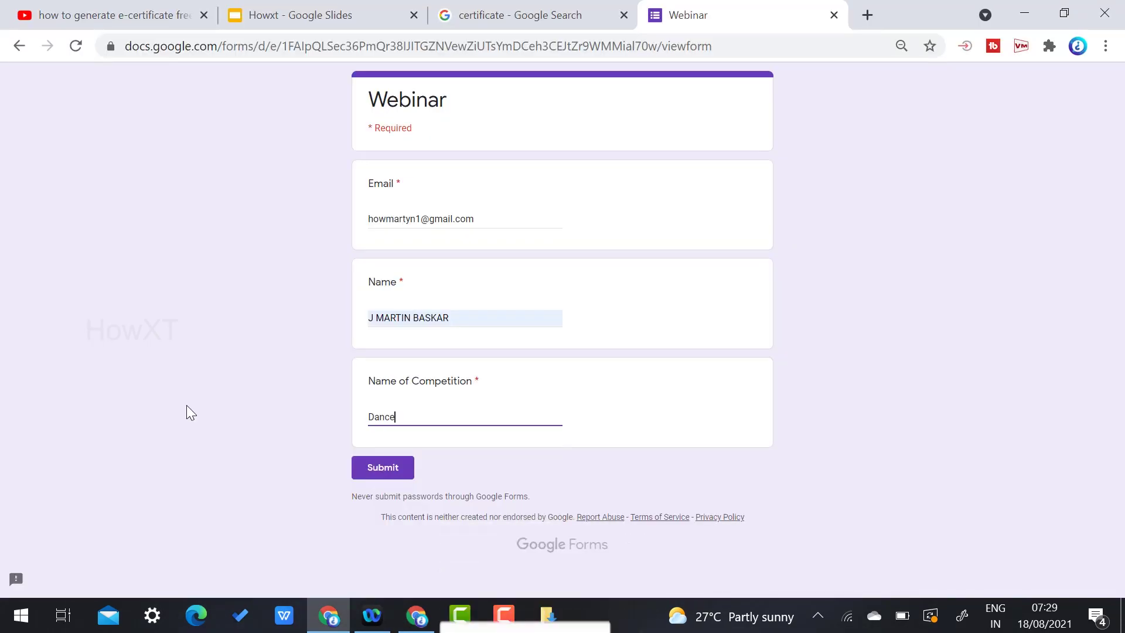
pyautogui.click(378, 467)
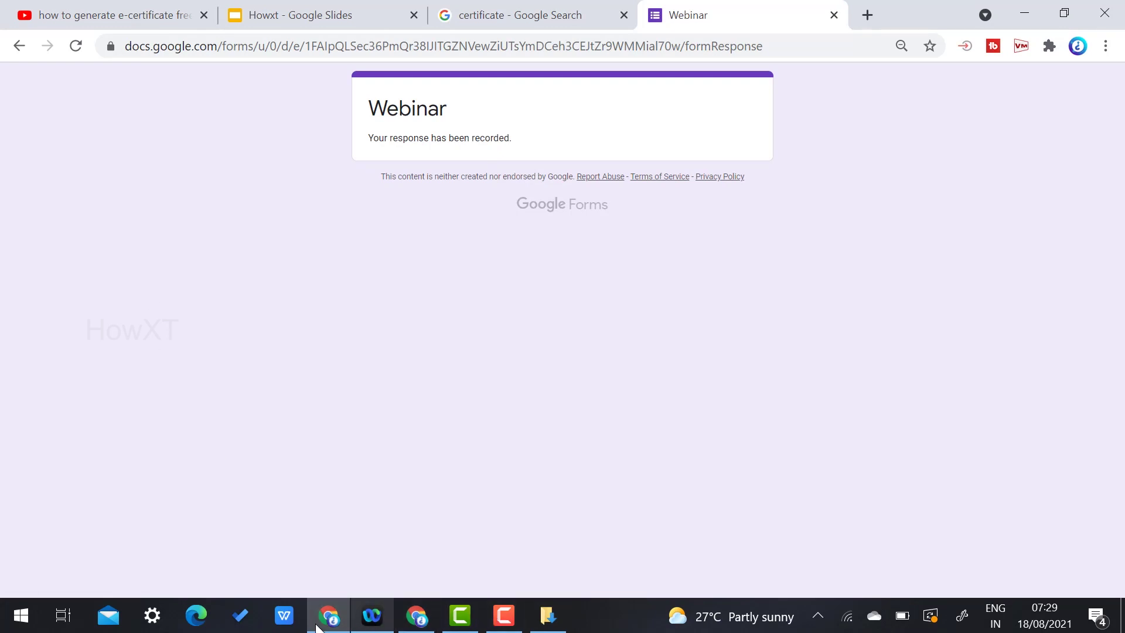
pyautogui.click(420, 621)
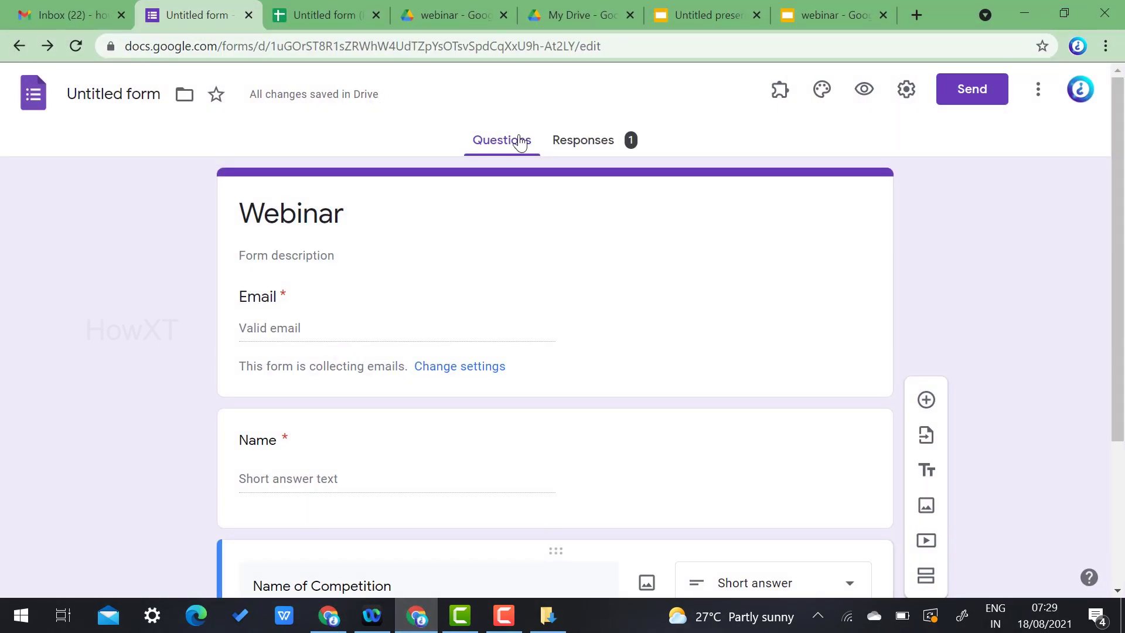
# Open the form's linked responses spreadsheet and check the row 2 entry with Dance
pyautogui.click(563, 141)
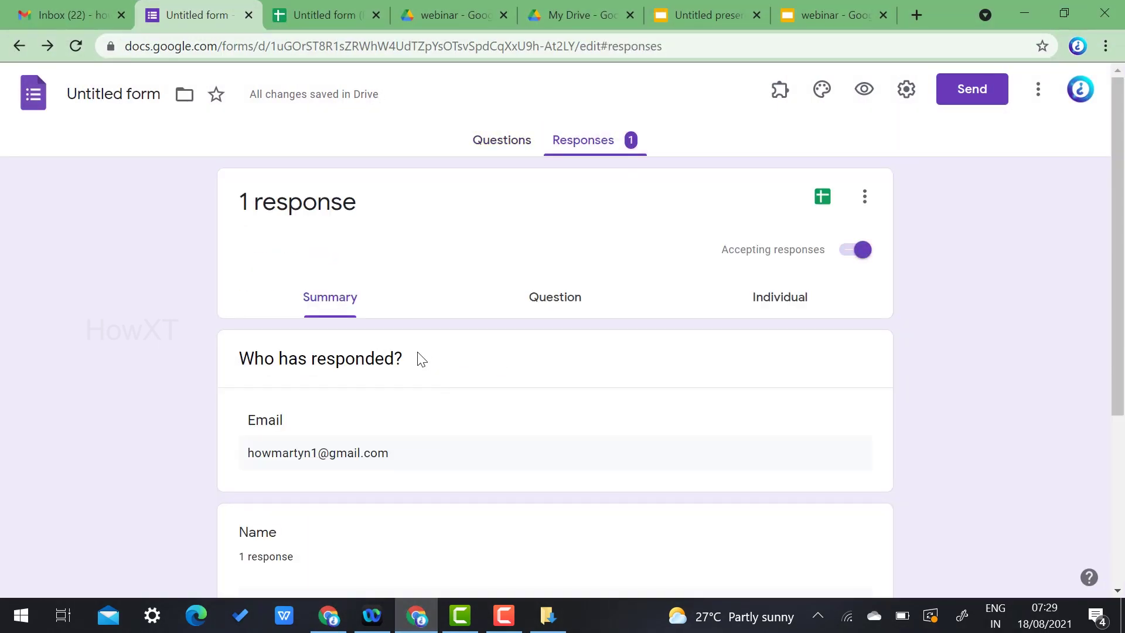
pyautogui.click(823, 198)
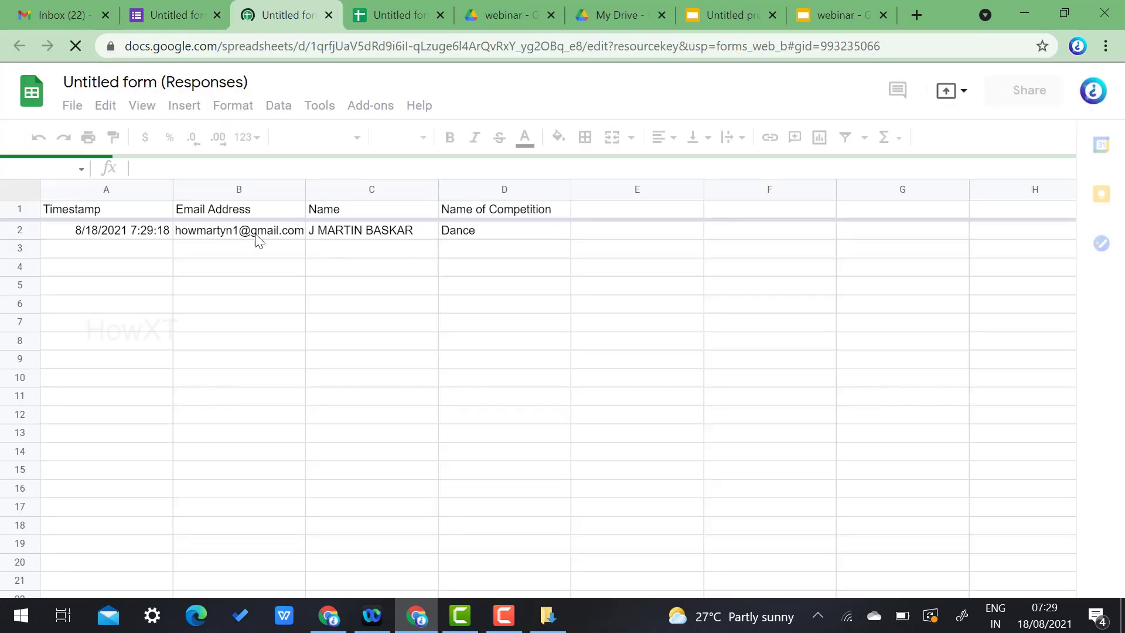
pyautogui.click(413, 229)
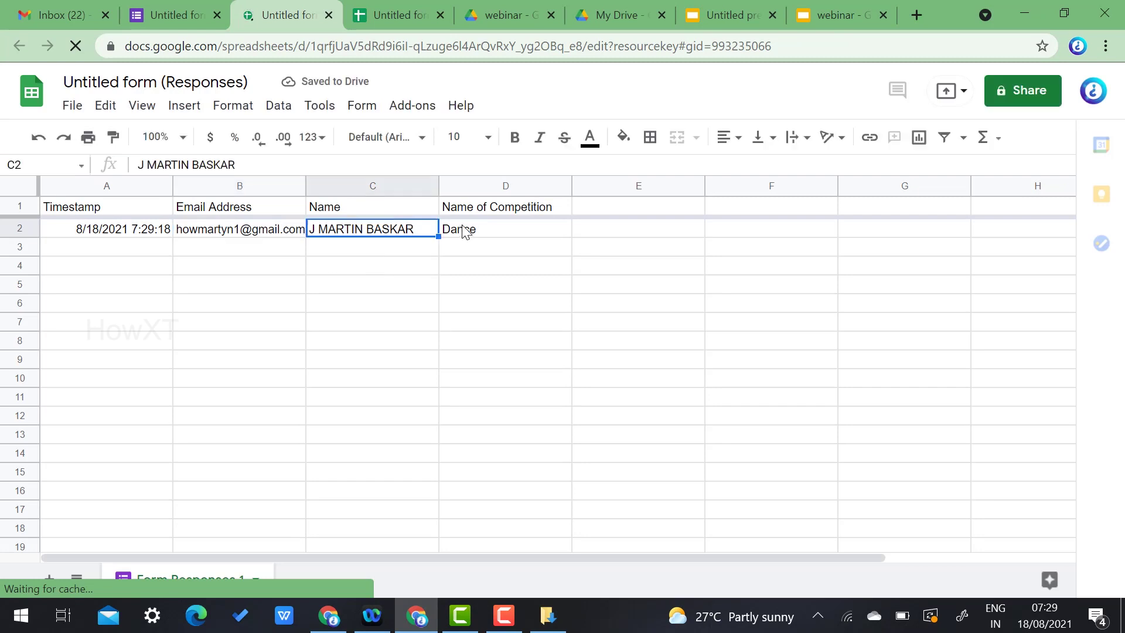
pyautogui.click(463, 230)
pyautogui.click(344, 235)
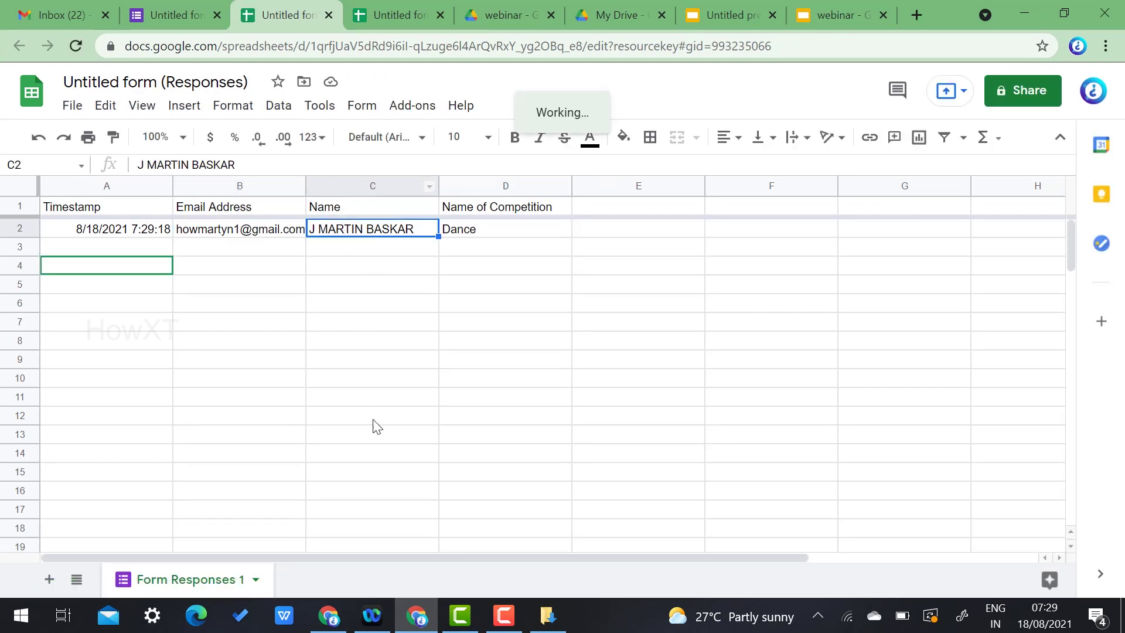
pyautogui.click(370, 273)
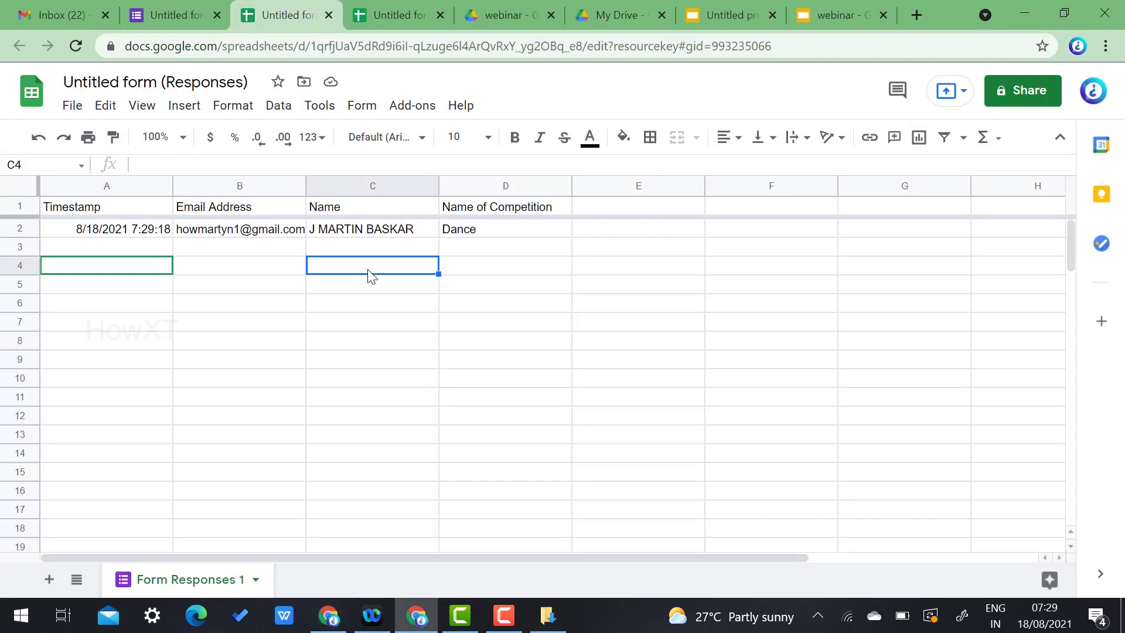
pyautogui.click(412, 109)
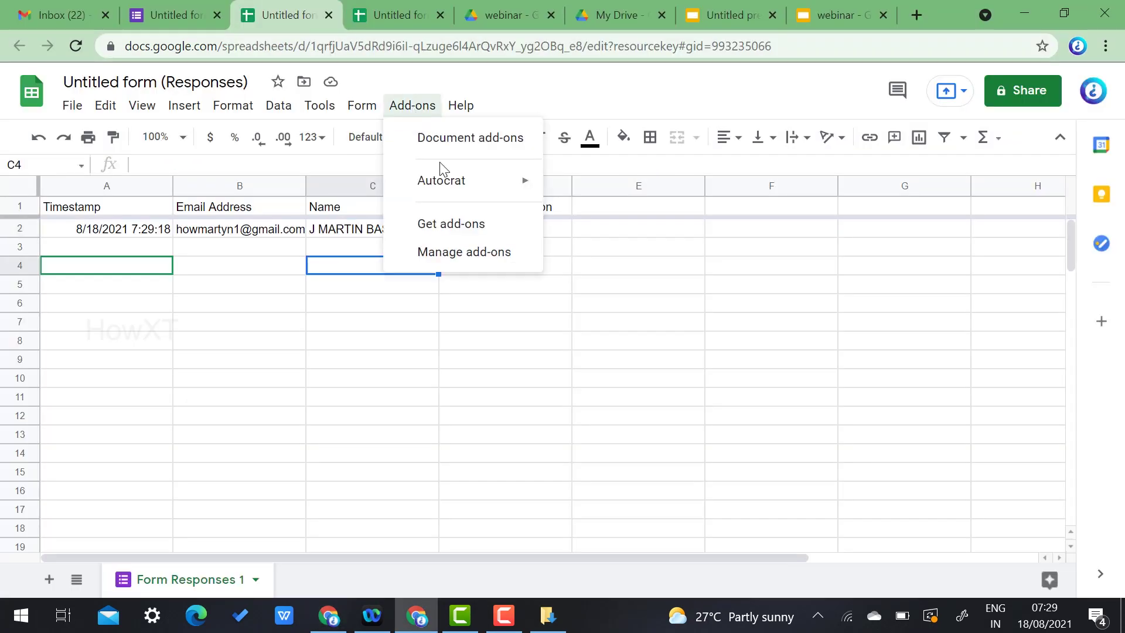
# Run the webinar merge job from the AutoCrat add-on
pyautogui.moveTo(445, 180)
pyautogui.click(623, 189)
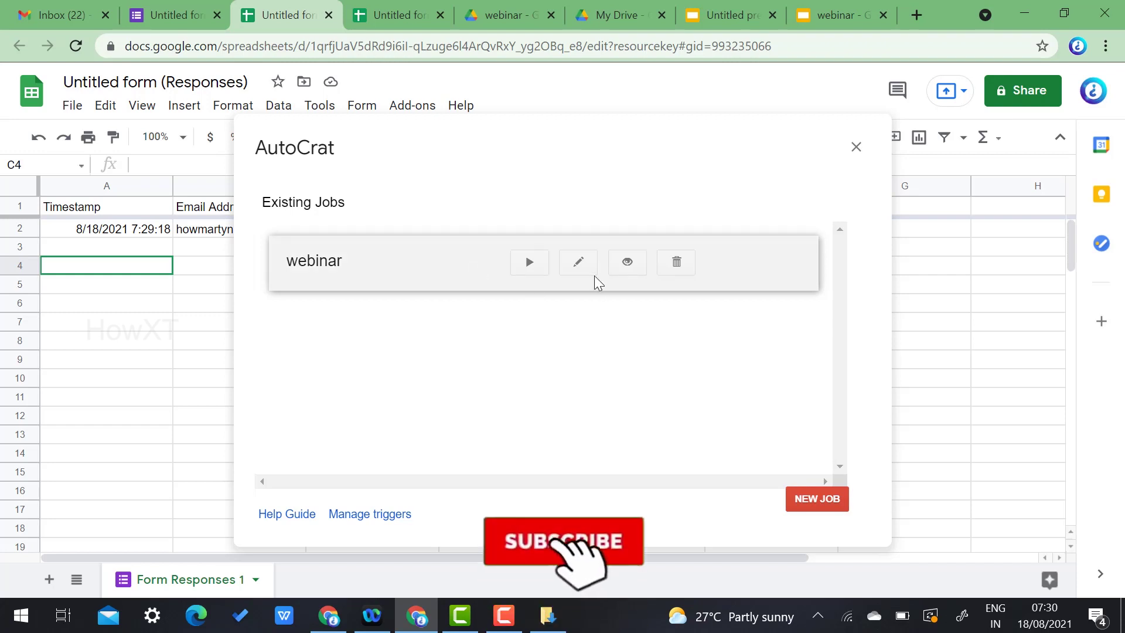
pyautogui.click(528, 269)
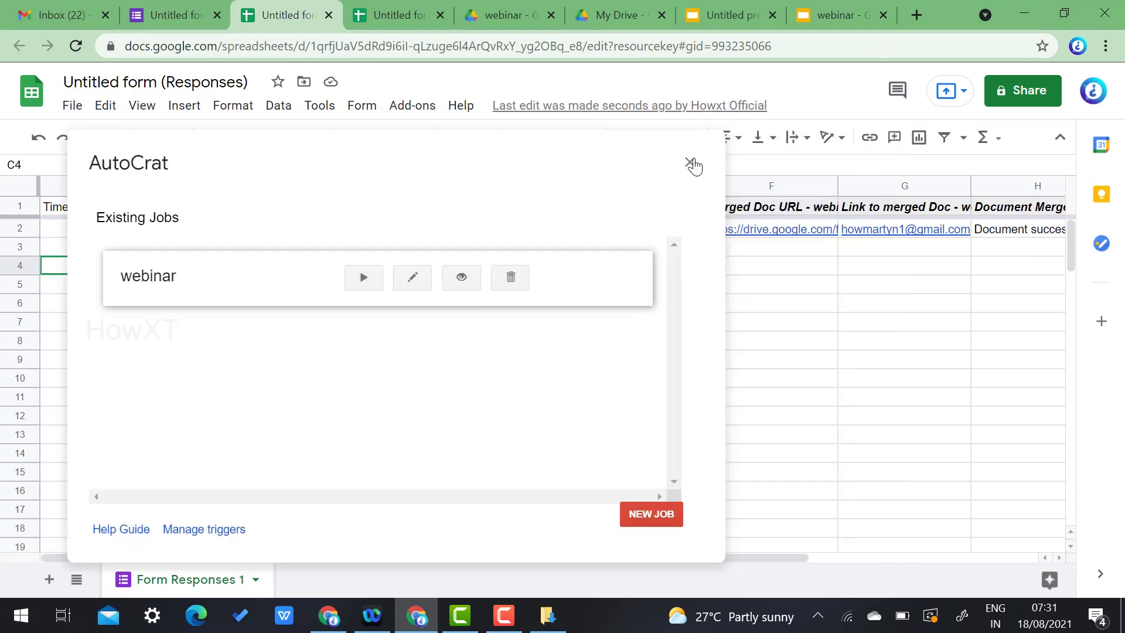
# Open the merged certificate via the row 2 Link to merged Doc hyperlink
pyautogui.press('Escape')
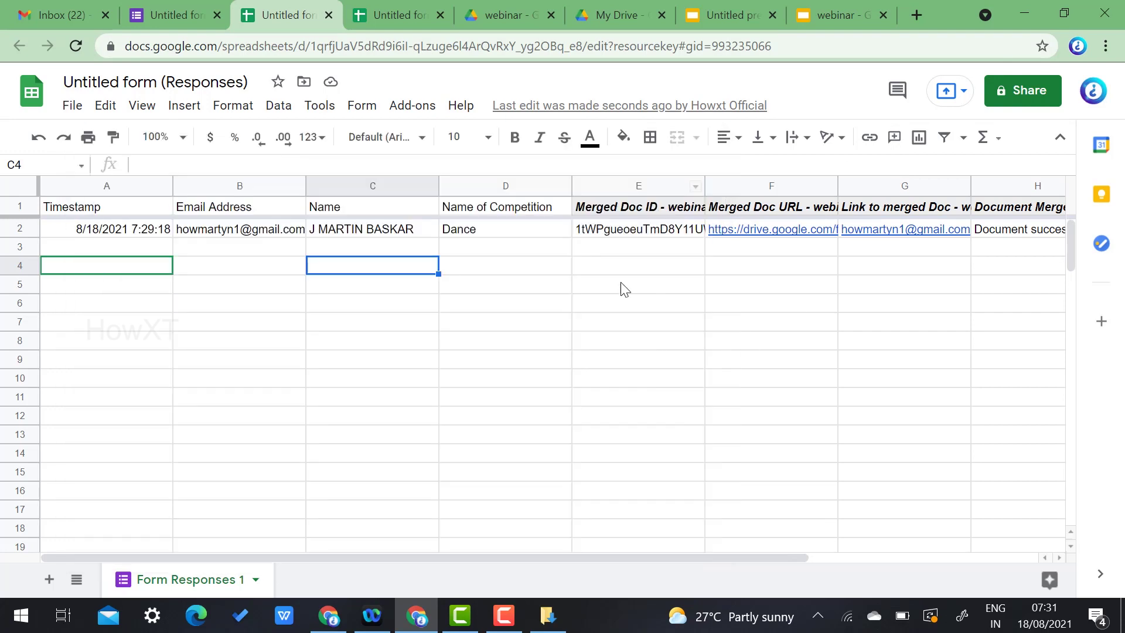
pyautogui.click(670, 229)
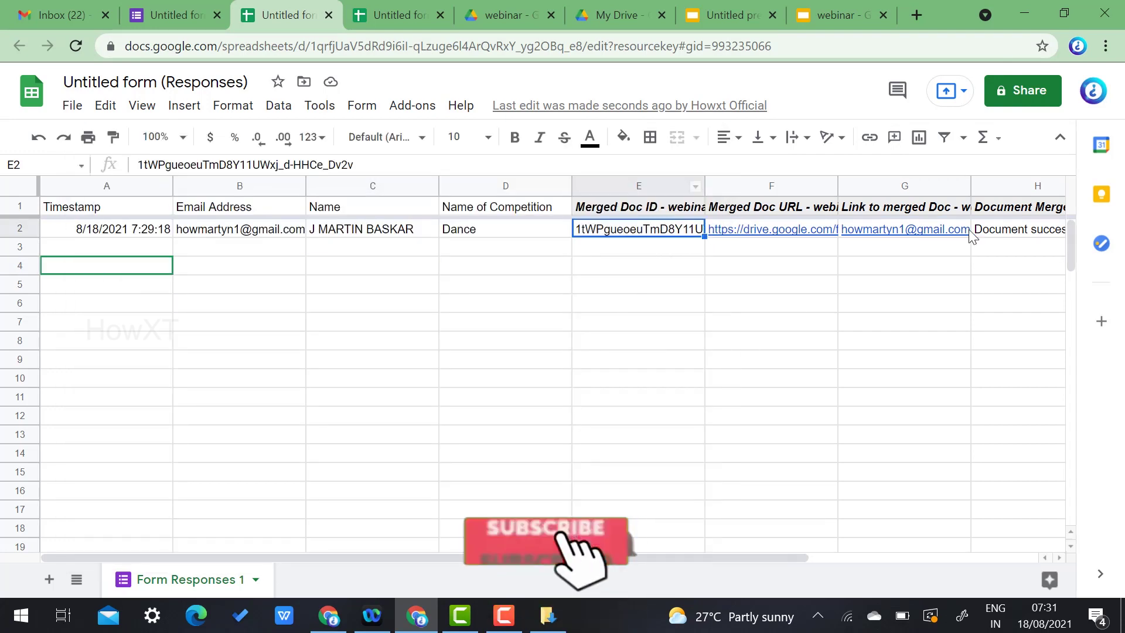
pyautogui.moveTo(764, 561); pyautogui.dragTo(980, 540)
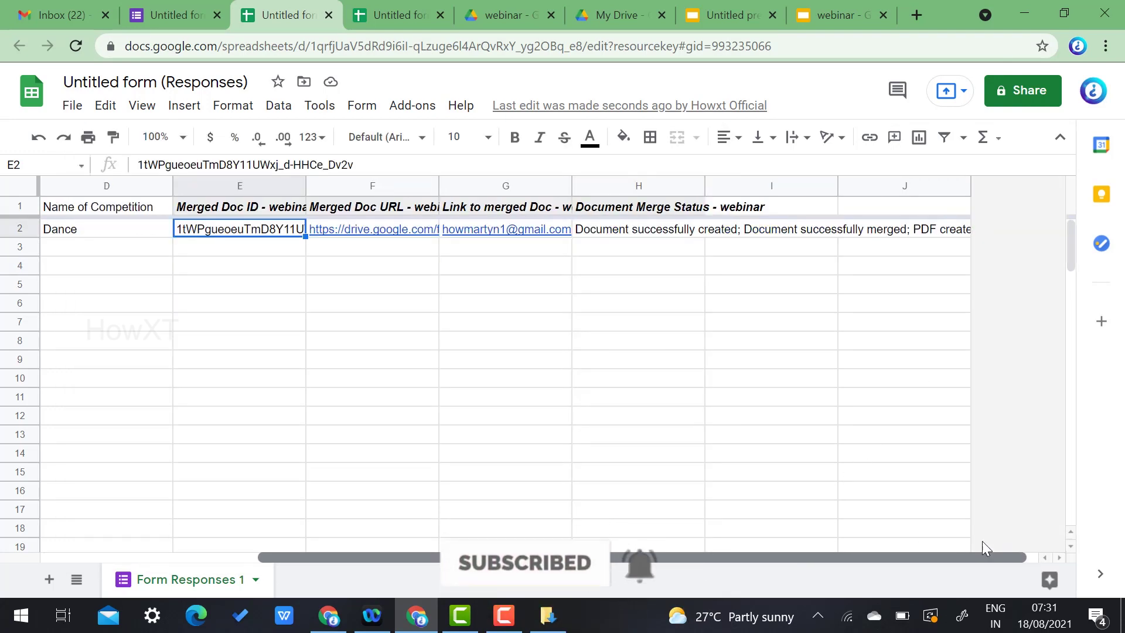
pyautogui.click(796, 264)
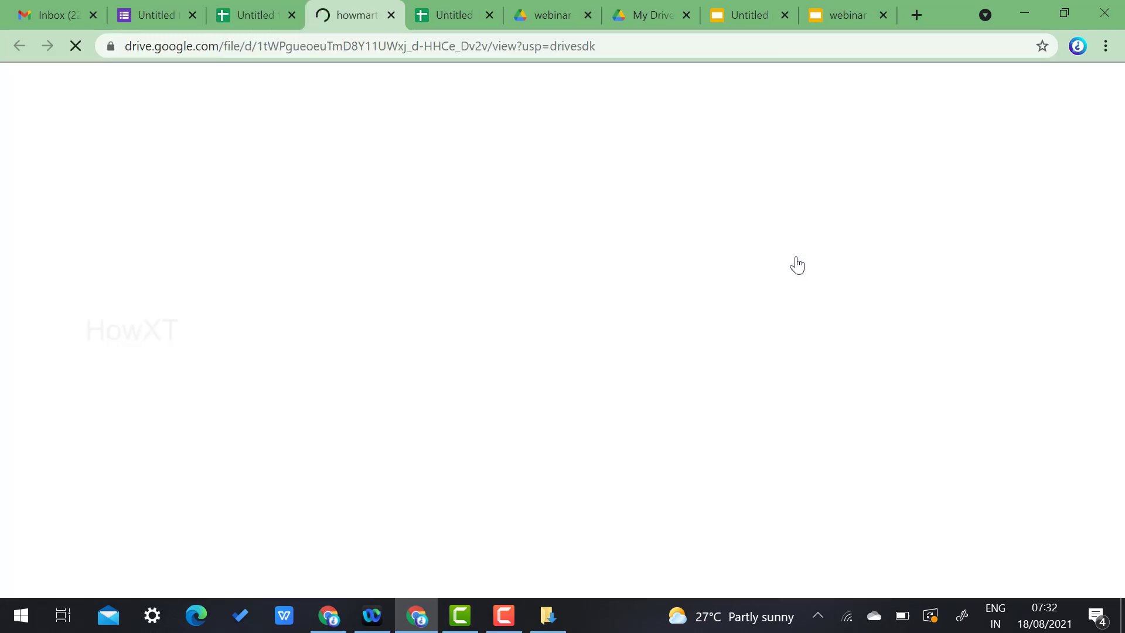